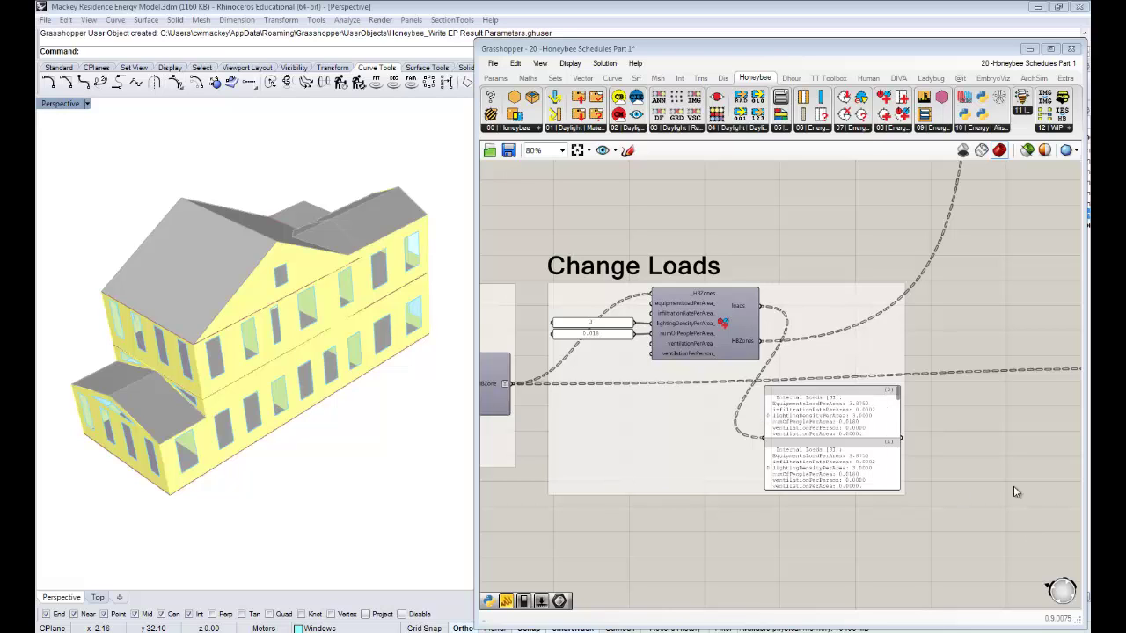
# - Review the definition layout, the Change Loads group and the modifiedHBZone output that feeds it
pyautogui.moveTo(953, 480); pyautogui.dragTo(970, 464, button='right')
pyautogui.scroll(-10, 744, 356)
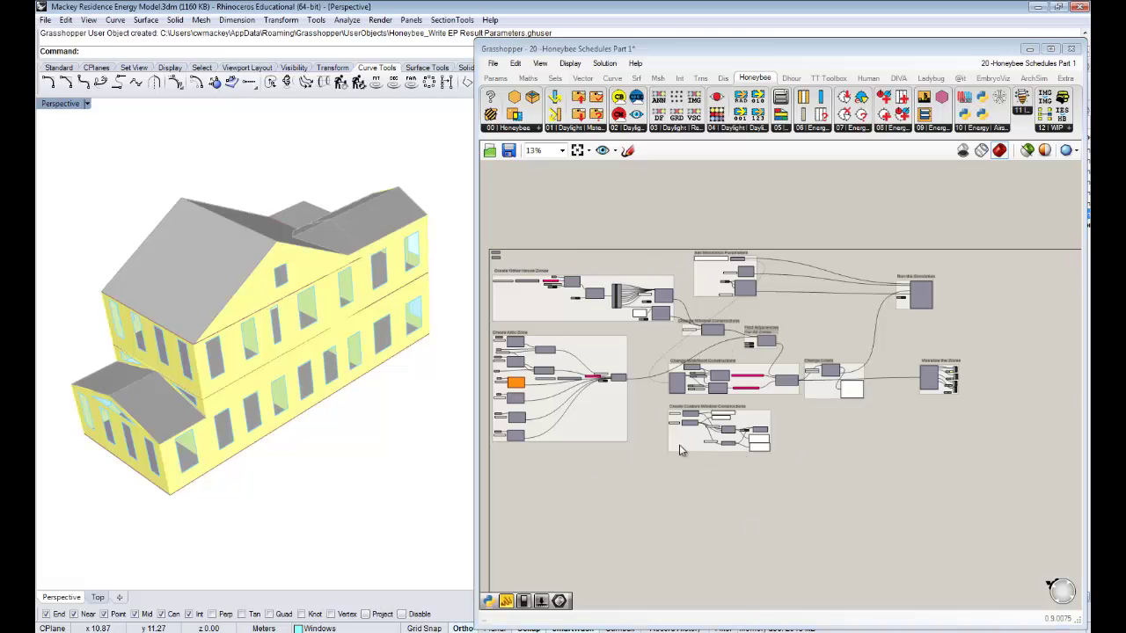
pyautogui.moveTo(329, 390); pyautogui.dragTo(246, 374, button='right')
pyautogui.click(861, 435)
pyautogui.scroll(4, 818, 391)
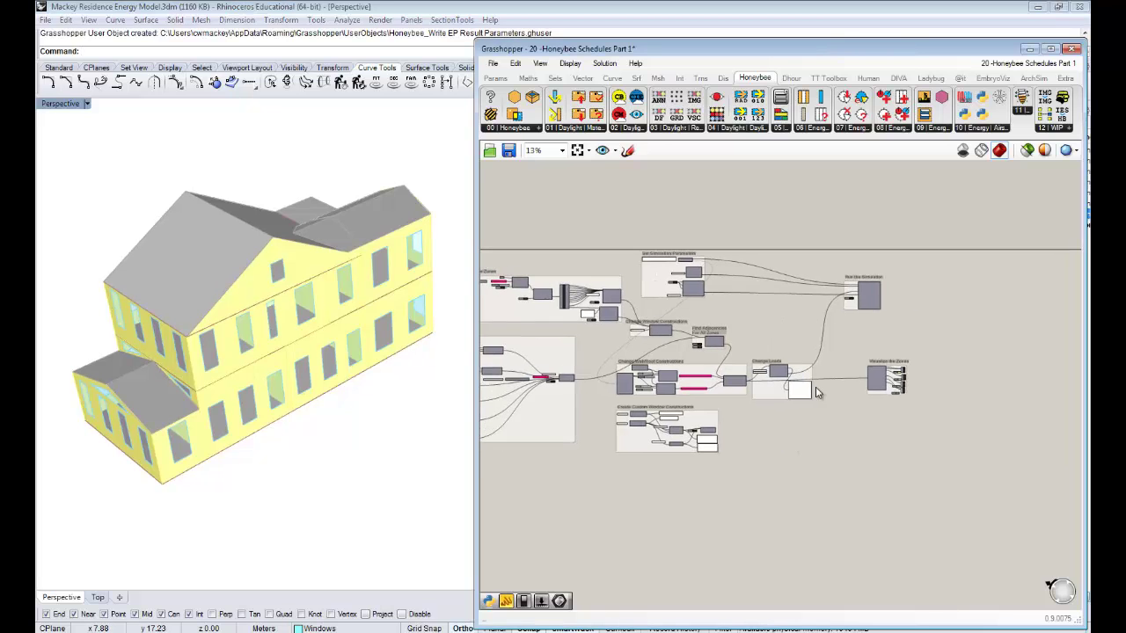
pyautogui.scroll(6, 757, 373)
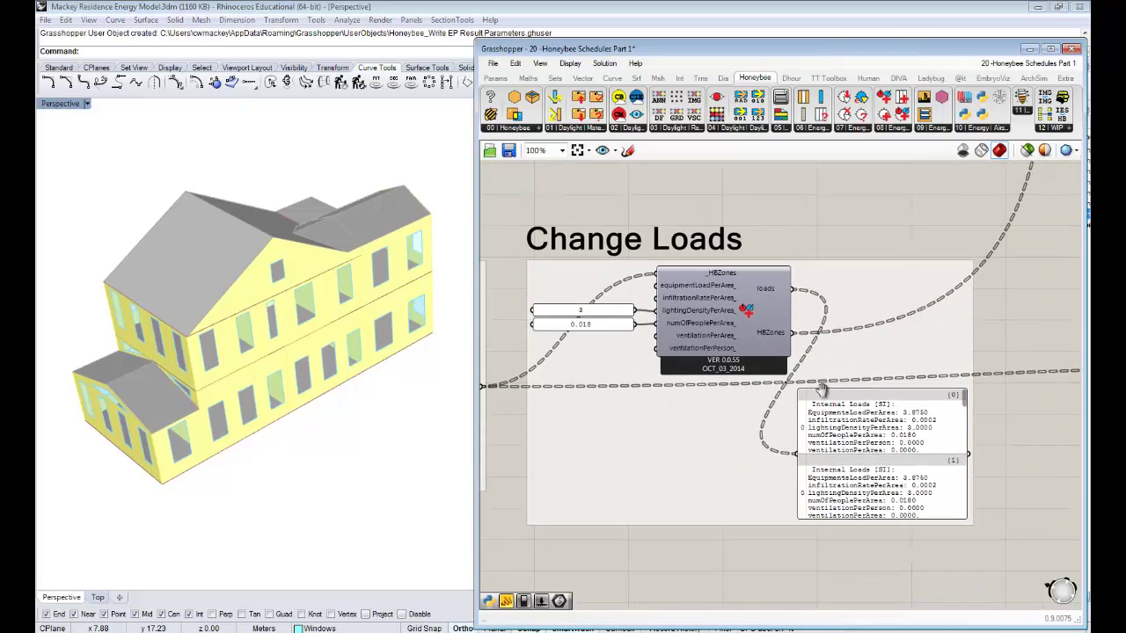
pyautogui.moveTo(749, 358); pyautogui.dragTo(784, 342, button='right')
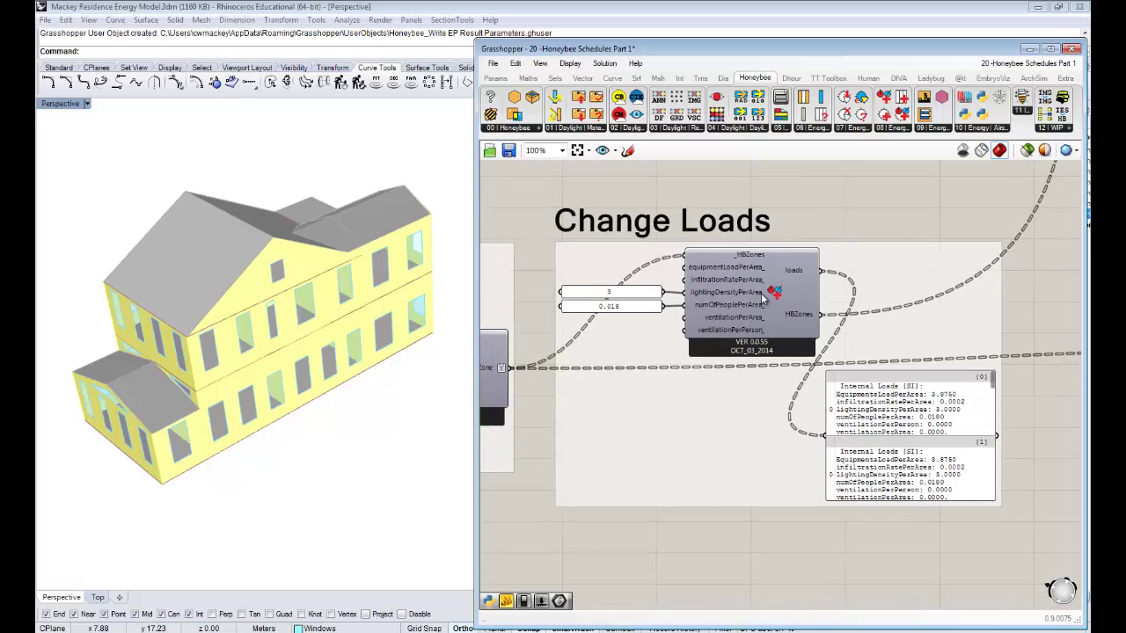
pyautogui.moveTo(683, 405); pyautogui.dragTo(831, 385, button='right')
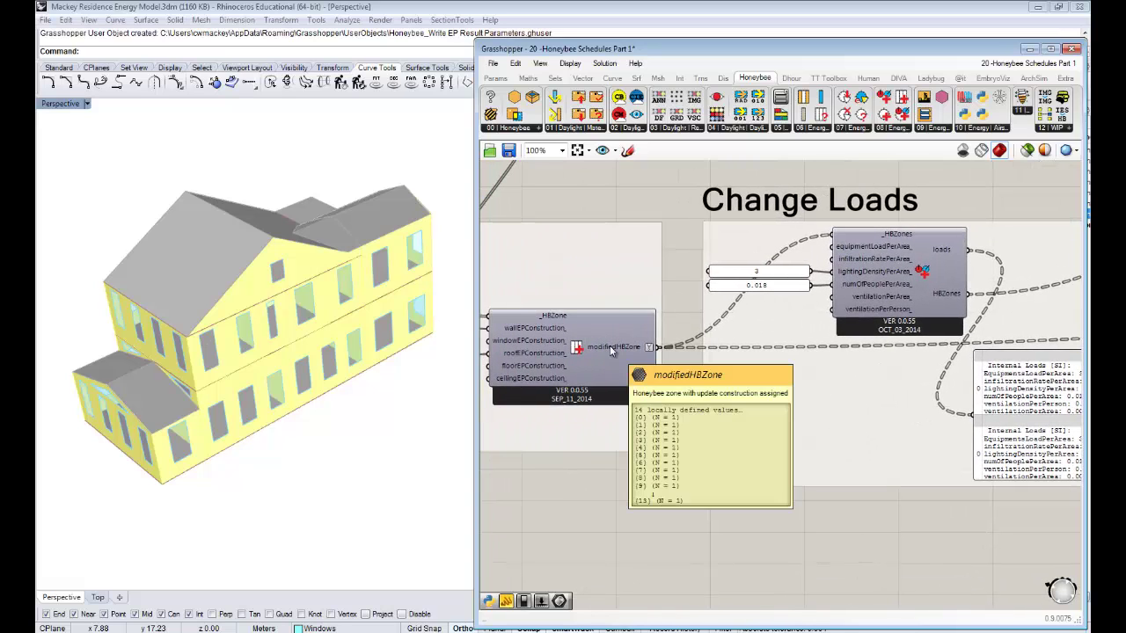
pyautogui.moveTo(613, 350)
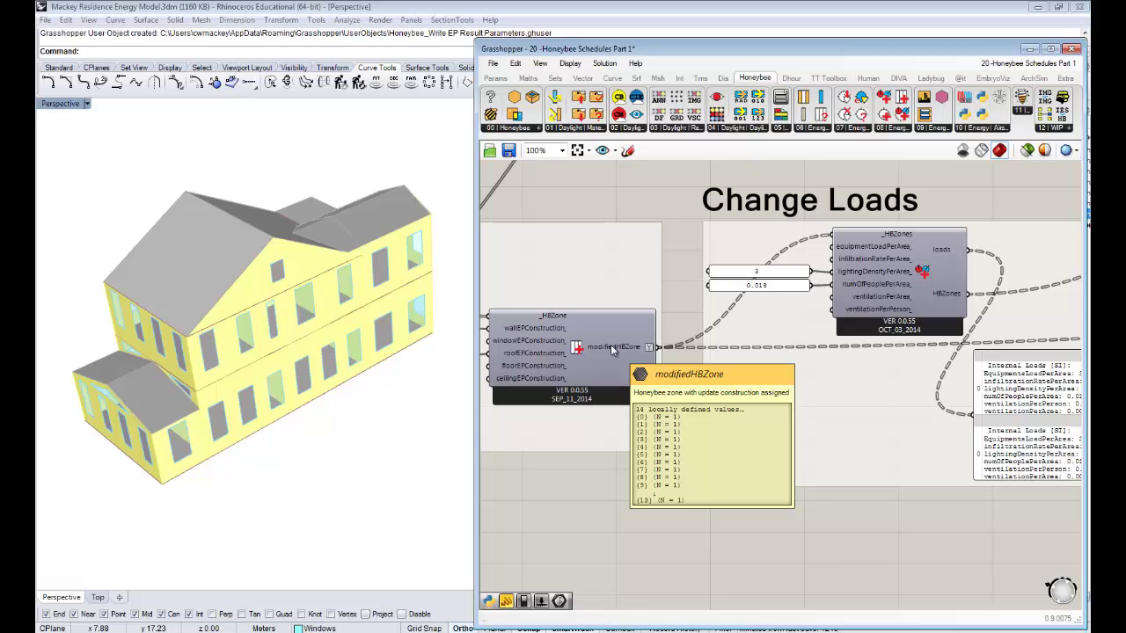
pyautogui.moveTo(783, 359); pyautogui.dragTo(729, 359, button='right')
pyautogui.moveTo(847, 278); pyautogui.dragTo(779, 305, button='right')
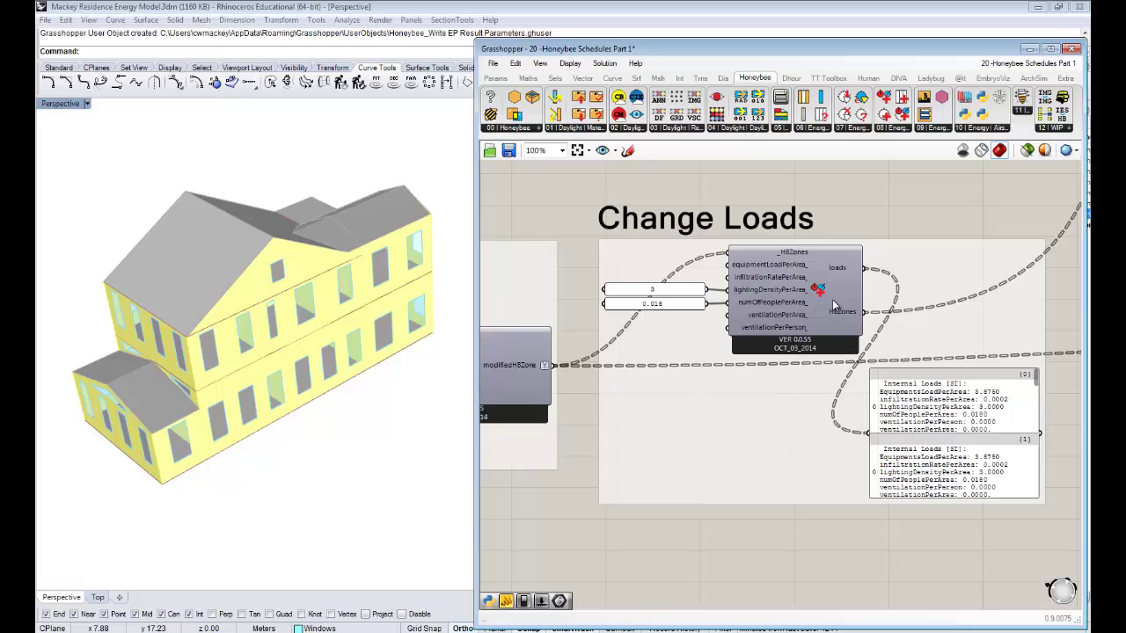
# - Examine the internal loads panel and the HBZones output in the Change Loads group
pyautogui.scroll(-3, 836, 300)
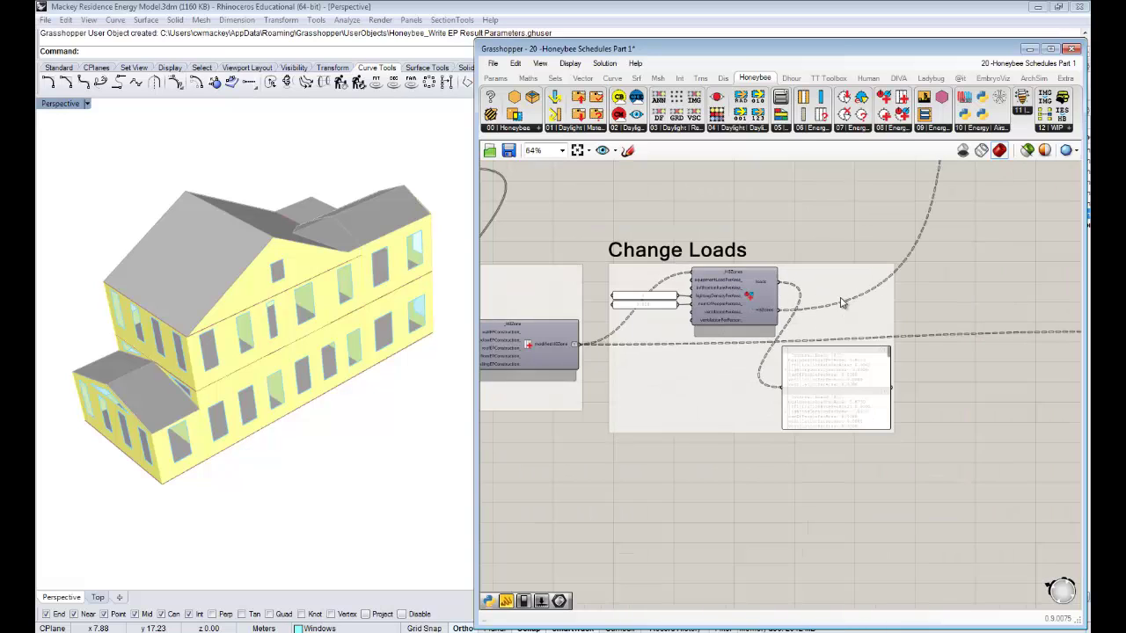
pyautogui.scroll(3, 802, 302)
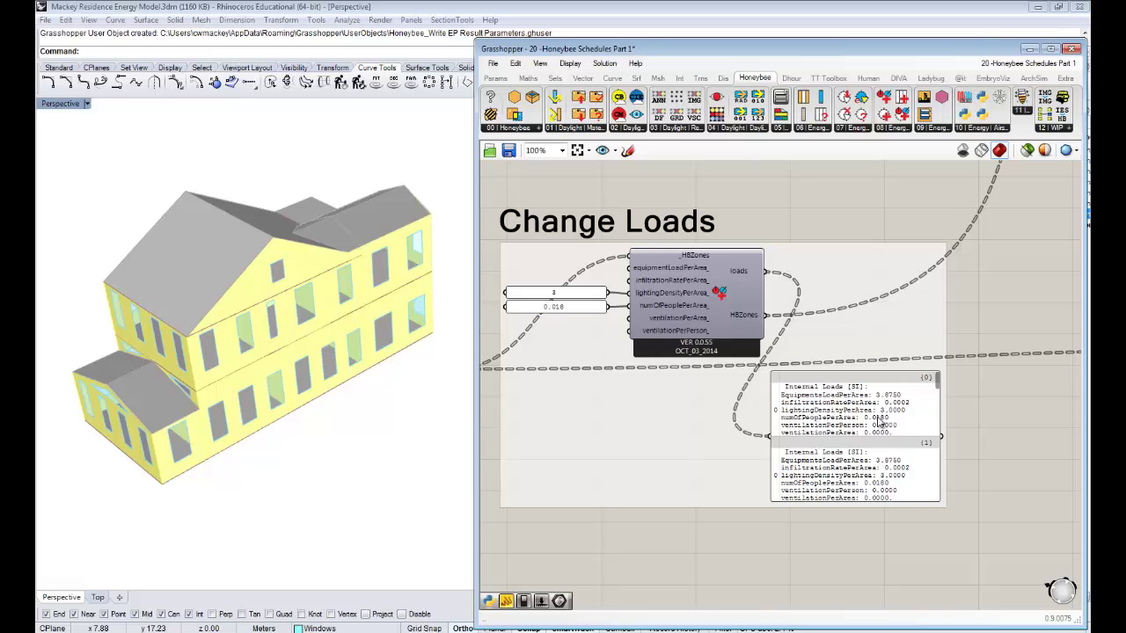
pyautogui.moveTo(957, 354); pyautogui.dragTo(912, 361, button='right')
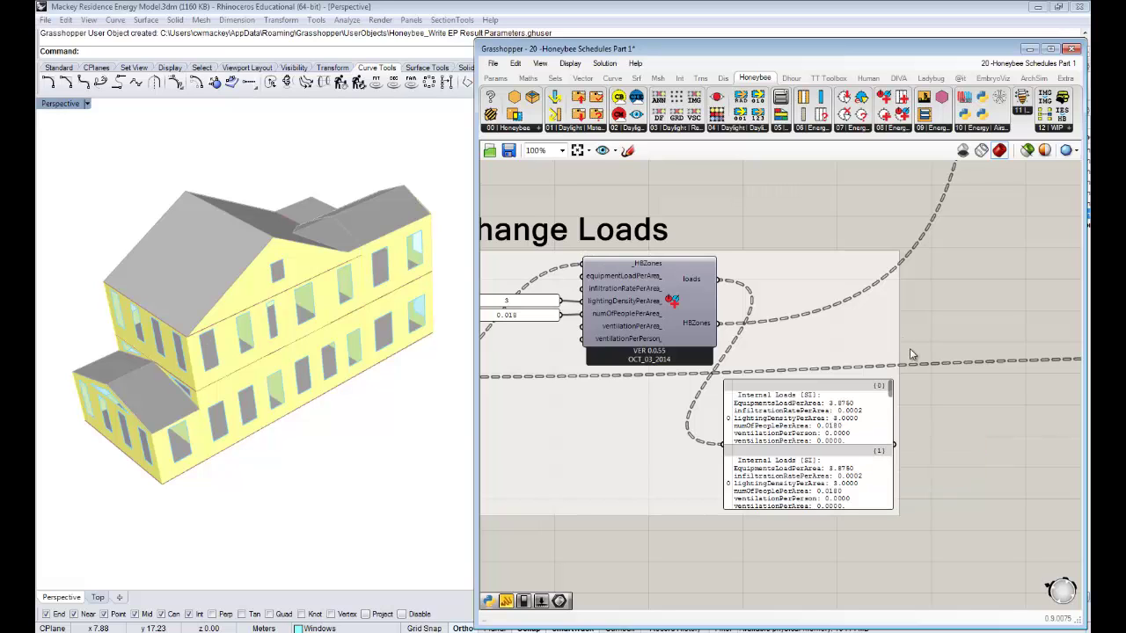
pyautogui.scroll(-4, 896, 329)
pyautogui.moveTo(875, 345)
pyautogui.mouseDown(button='right')
pyautogui.moveTo(841, 340)
pyautogui.moveTo(885, 334)
pyautogui.mouseUp(button='right')
pyautogui.scroll(3, 744, 373)
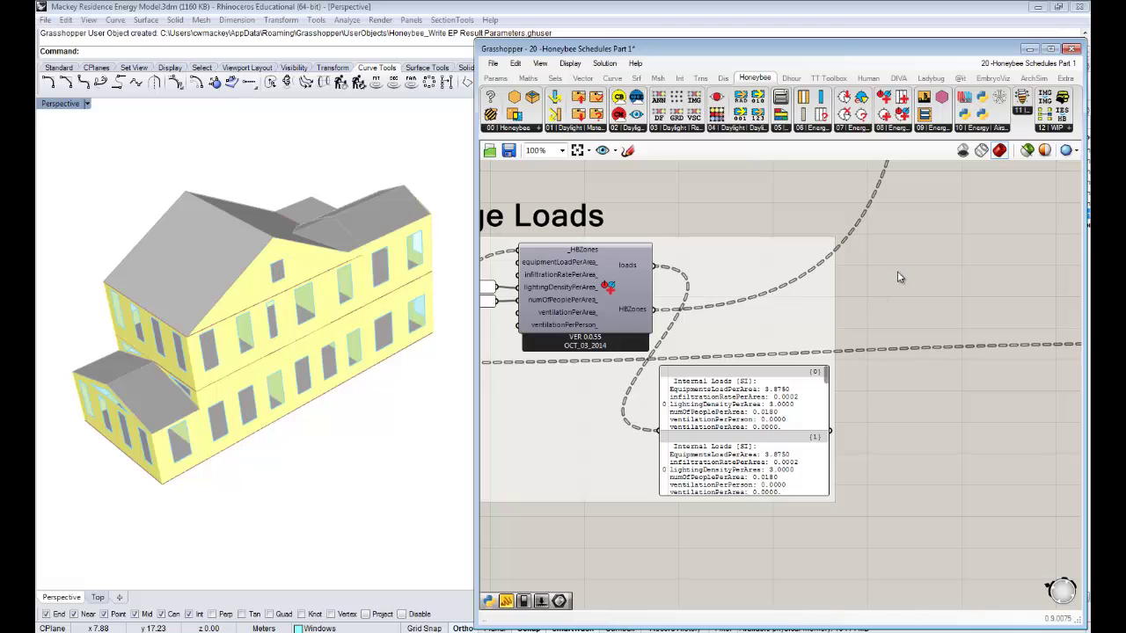
pyautogui.moveTo(892, 289); pyautogui.dragTo(875, 299, button='right')
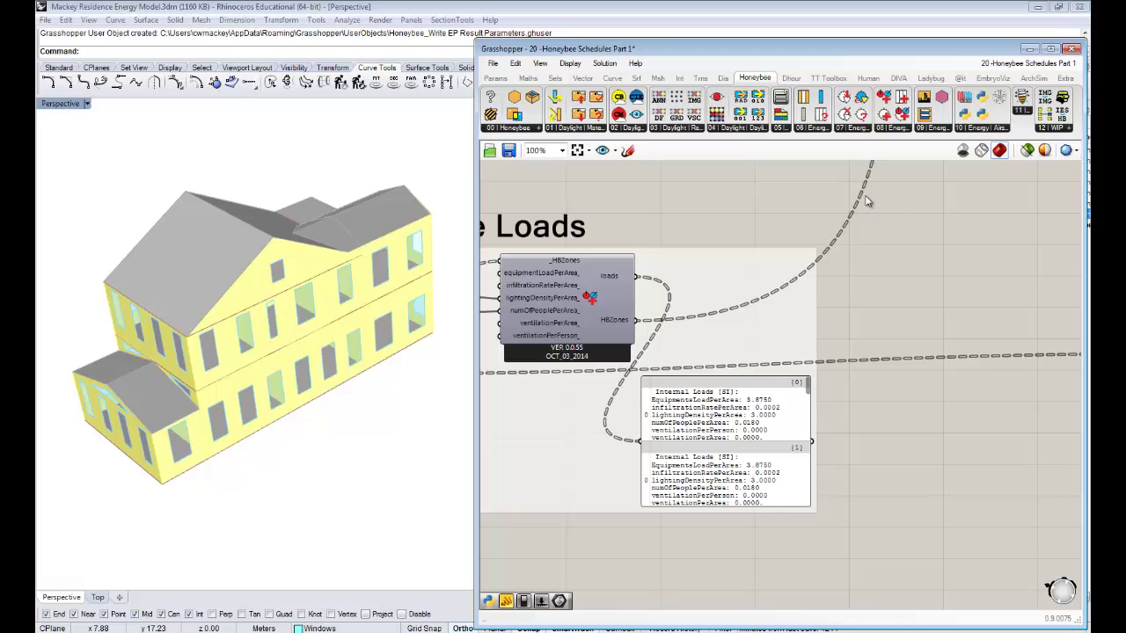
# - Inspect the component that creates the house zones and the zone program list connected to its zonePrograms input
pyautogui.scroll(-8, 835, 299)
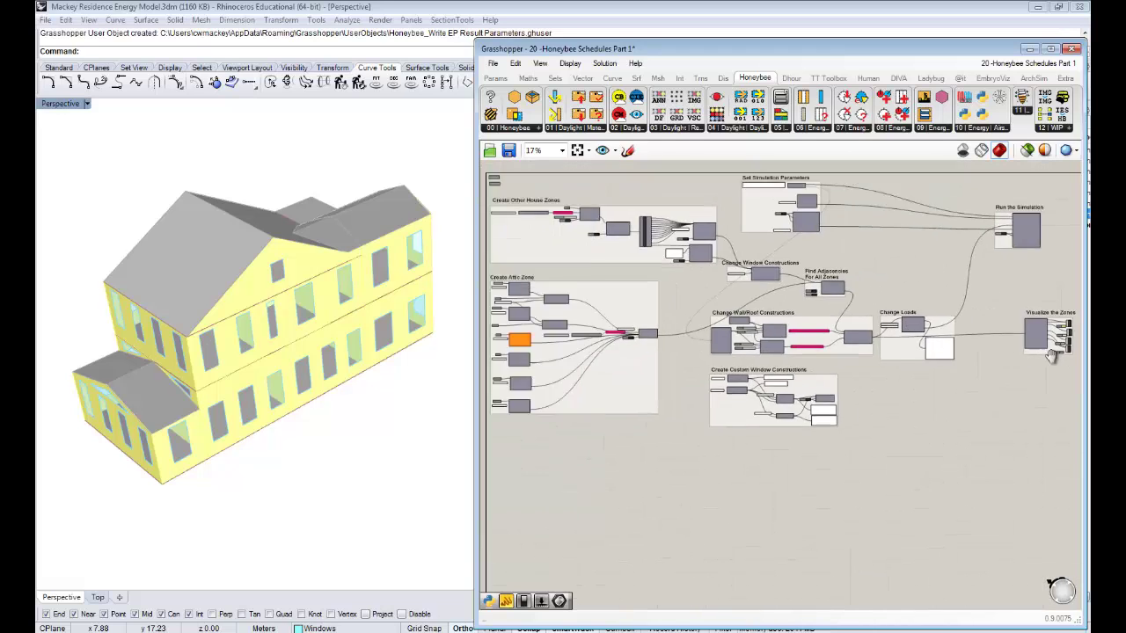
pyautogui.moveTo(887, 325); pyautogui.dragTo(1051, 355, button='right')
pyautogui.scroll(6, 698, 248)
pyautogui.moveTo(931, 238); pyautogui.dragTo(866, 297, button='right')
pyautogui.scroll(3, 870, 292)
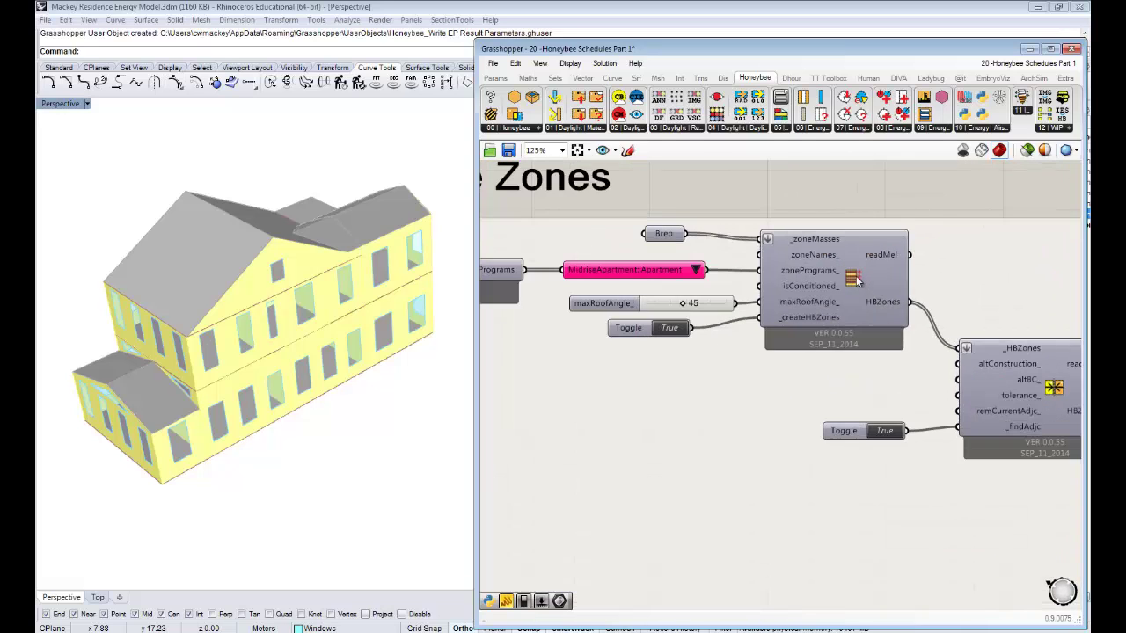
pyautogui.moveTo(857, 280); pyautogui.dragTo(858, 284)
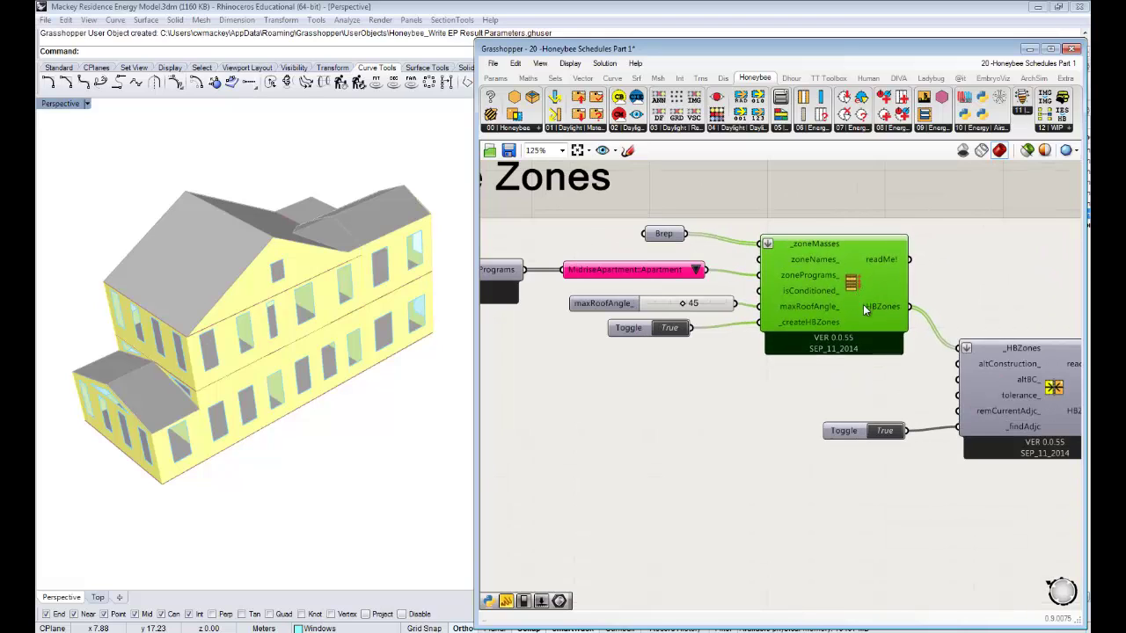
pyautogui.click(825, 198)
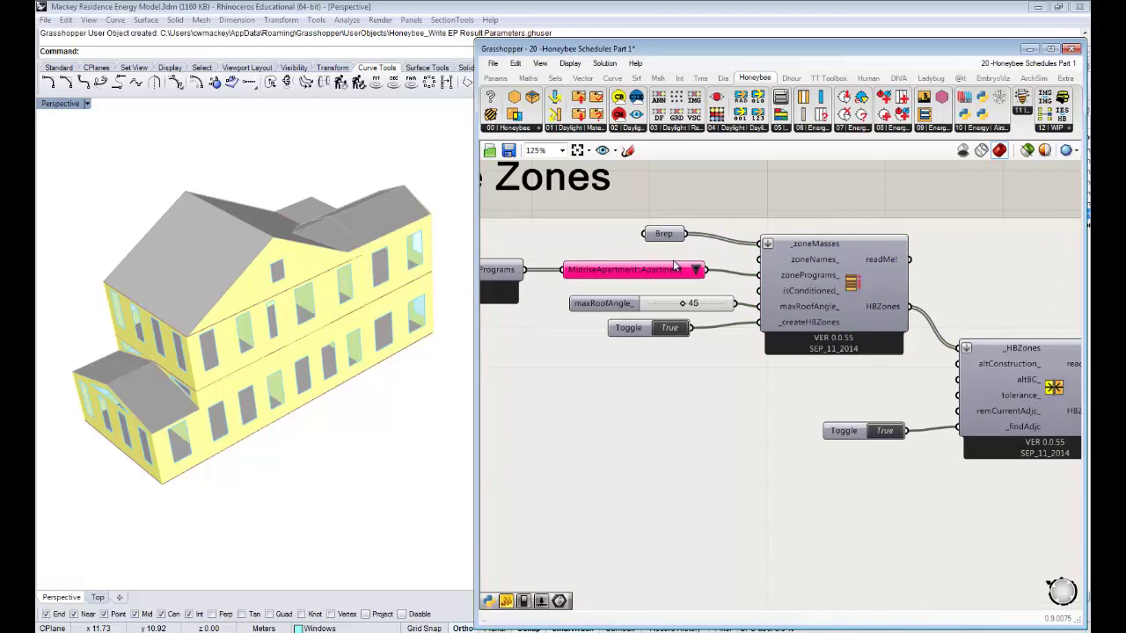
pyautogui.moveTo(612, 274); pyautogui.dragTo(621, 278)
pyautogui.click(748, 227)
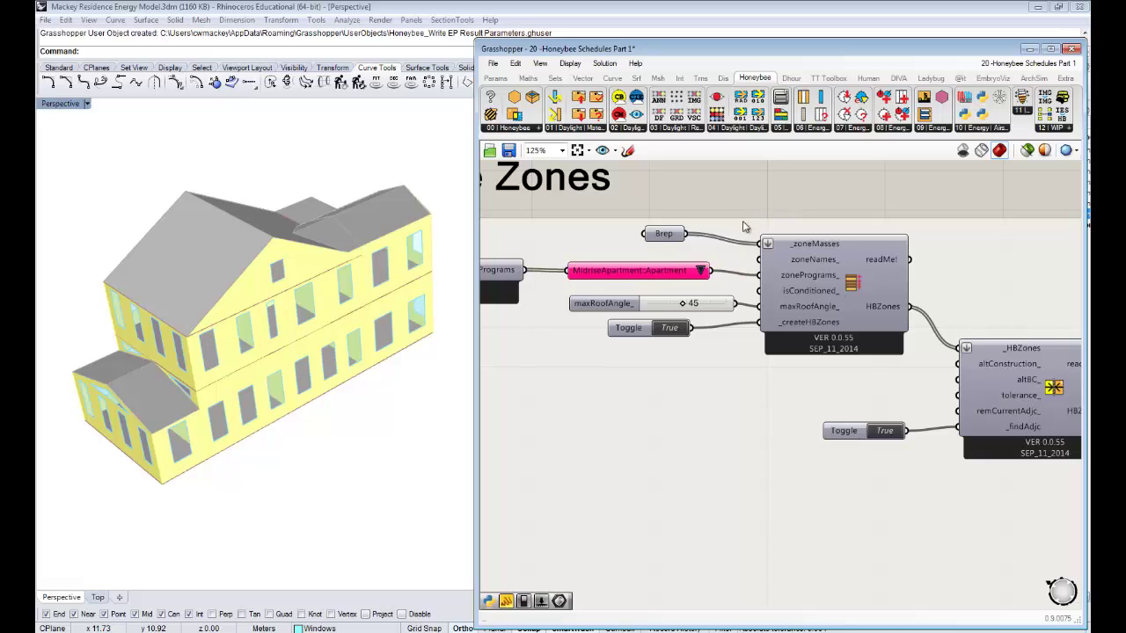
pyautogui.click(656, 275)
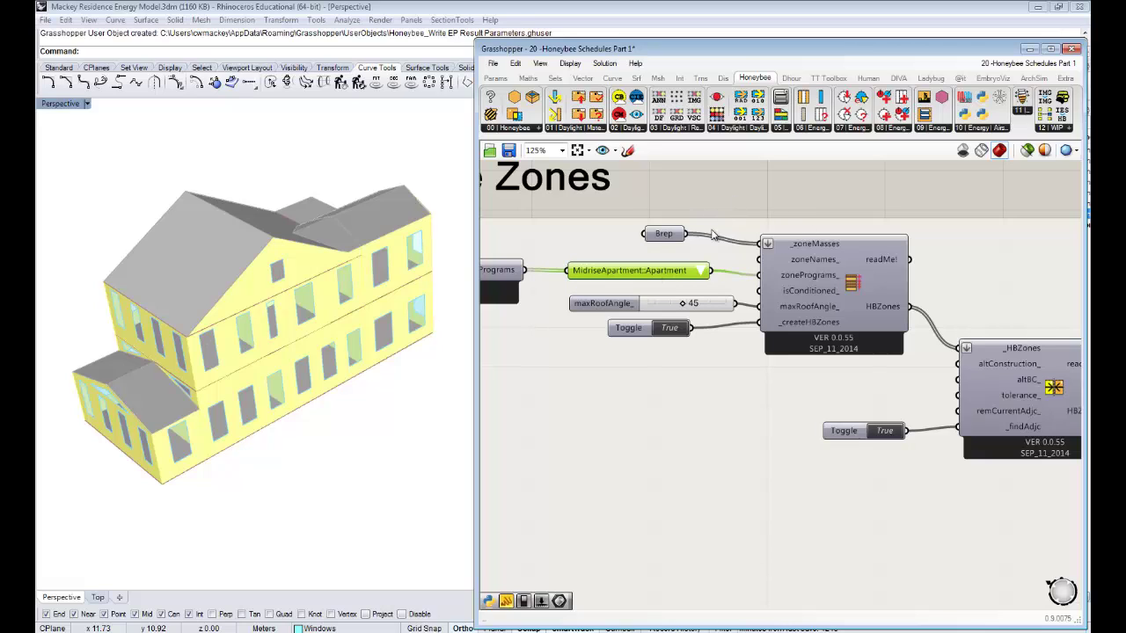
# - View the building program options available in the bldgPrograms list of the Create Other House Zones group
pyautogui.moveTo(616, 298); pyautogui.dragTo(906, 311, button='right')
pyautogui.scroll(-1, 874, 301)
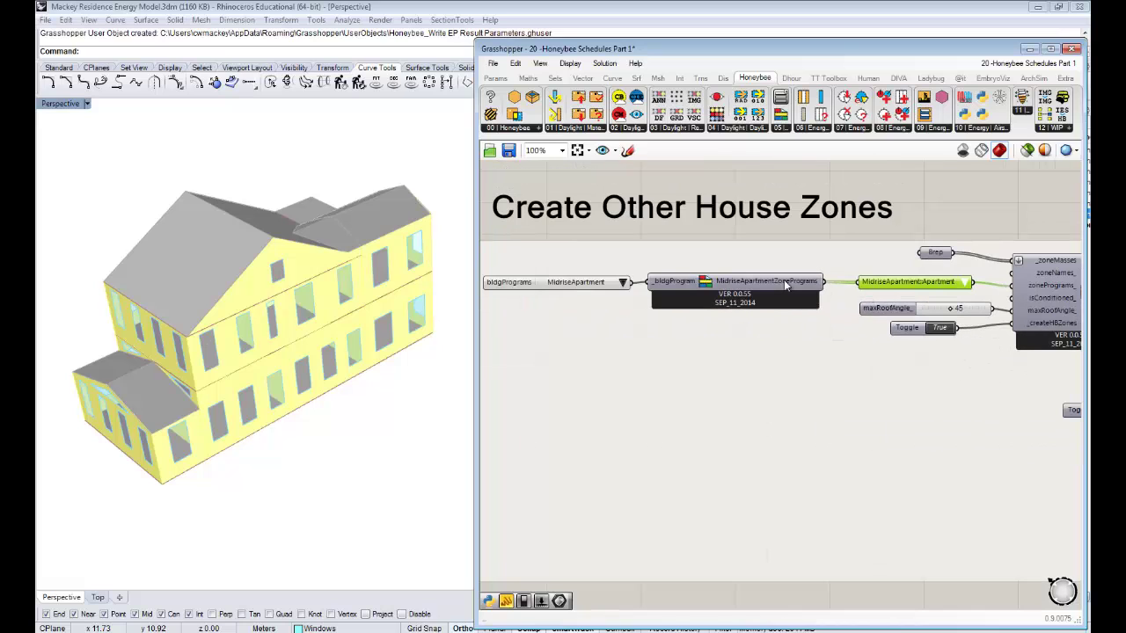
pyautogui.click(623, 282)
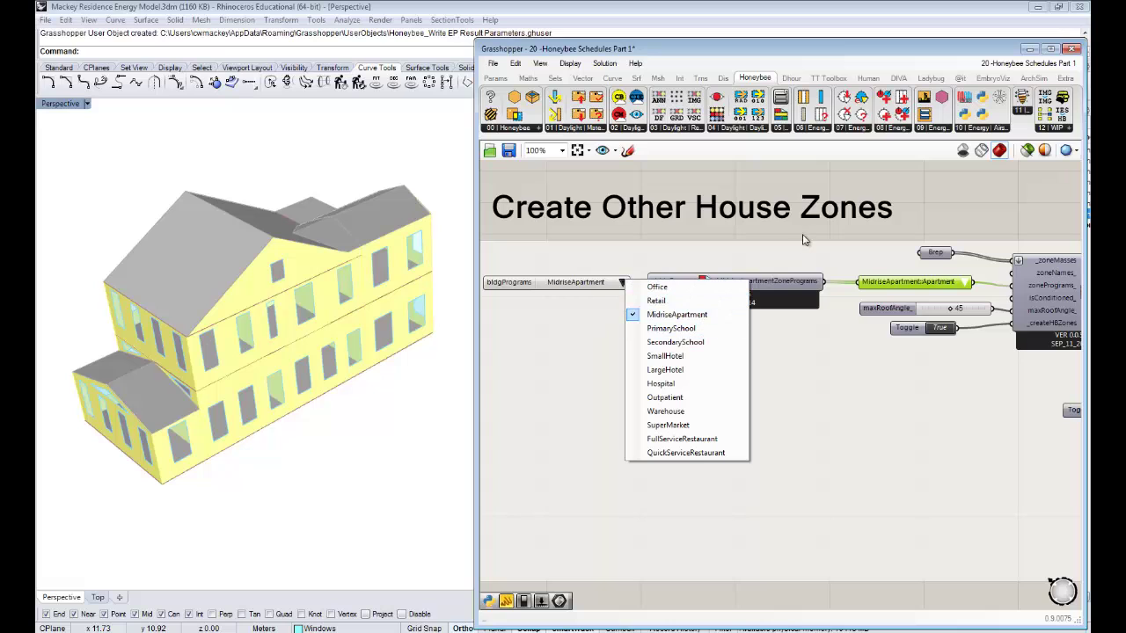
pyautogui.click(972, 228)
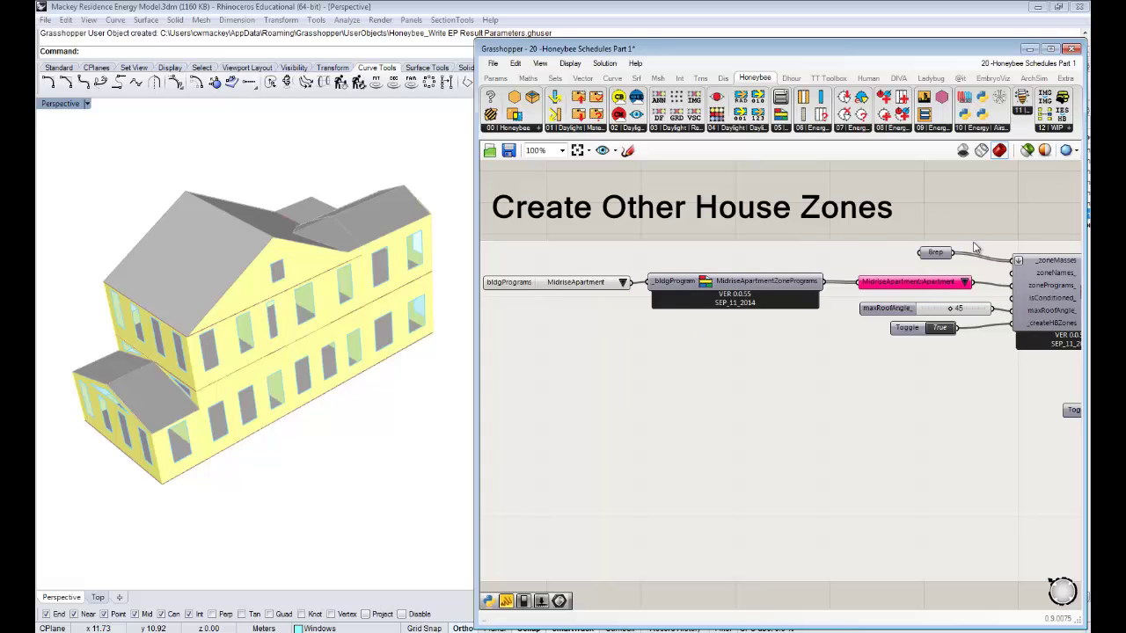
# - Duplicate the bldgPrograms list, the zone programs component and the zone program list, placing the copies below the Change Loads group
pyautogui.moveTo(943, 242); pyautogui.dragTo(810, 261, button='right')
pyautogui.moveTo(894, 259); pyautogui.dragTo(805, 284, button='right')
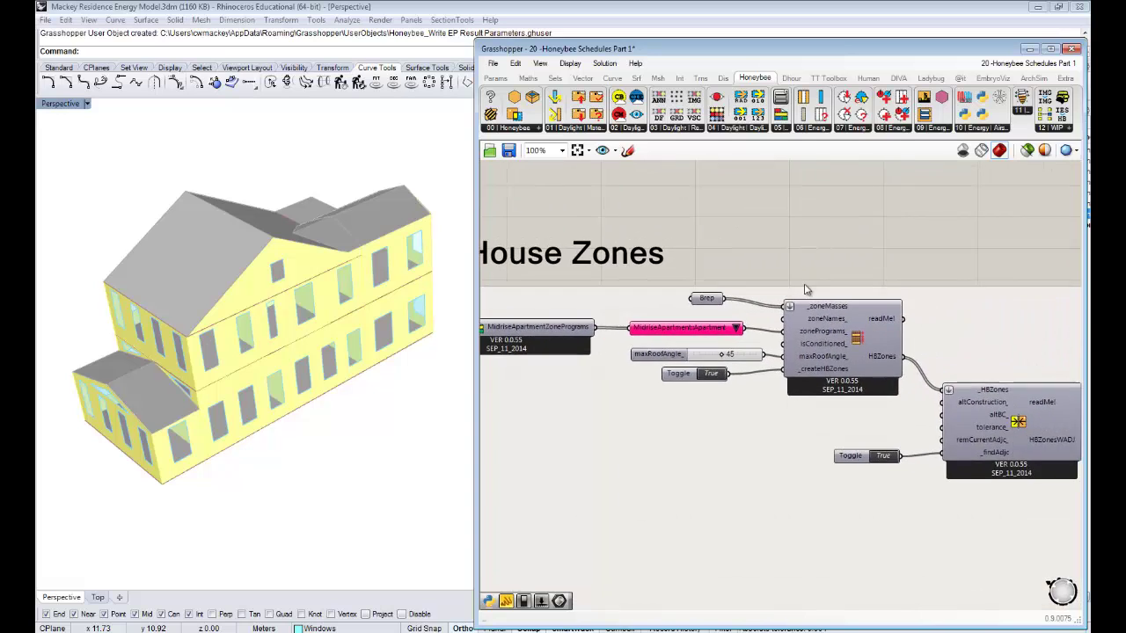
pyautogui.moveTo(879, 260); pyautogui.dragTo(844, 269, button='right')
pyautogui.scroll(-5, 837, 321)
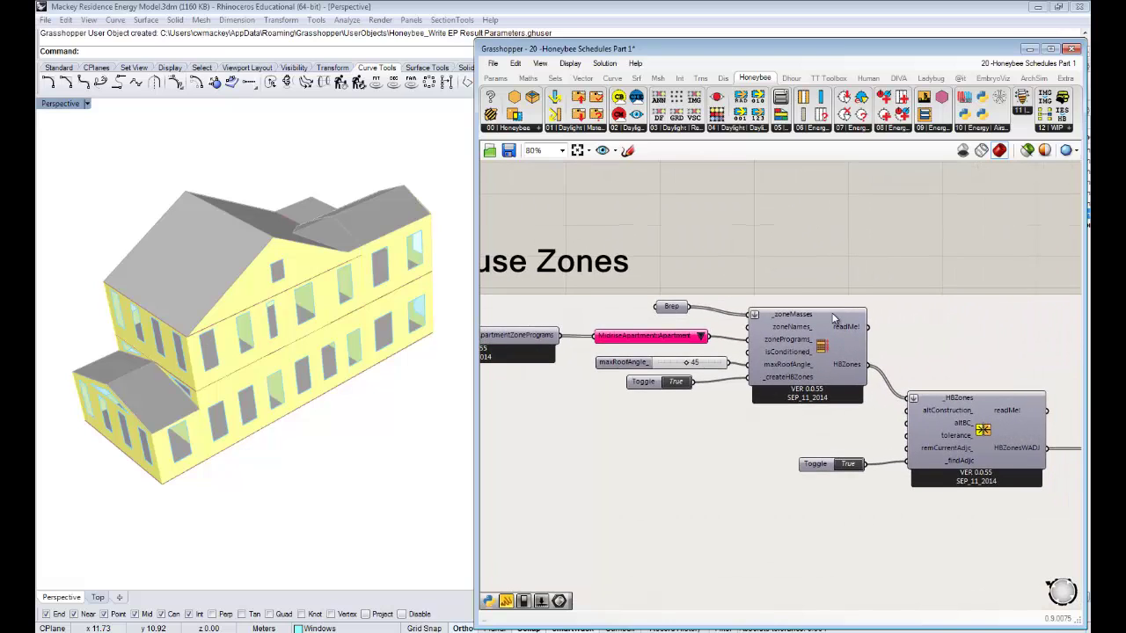
pyautogui.scroll(2, 723, 293)
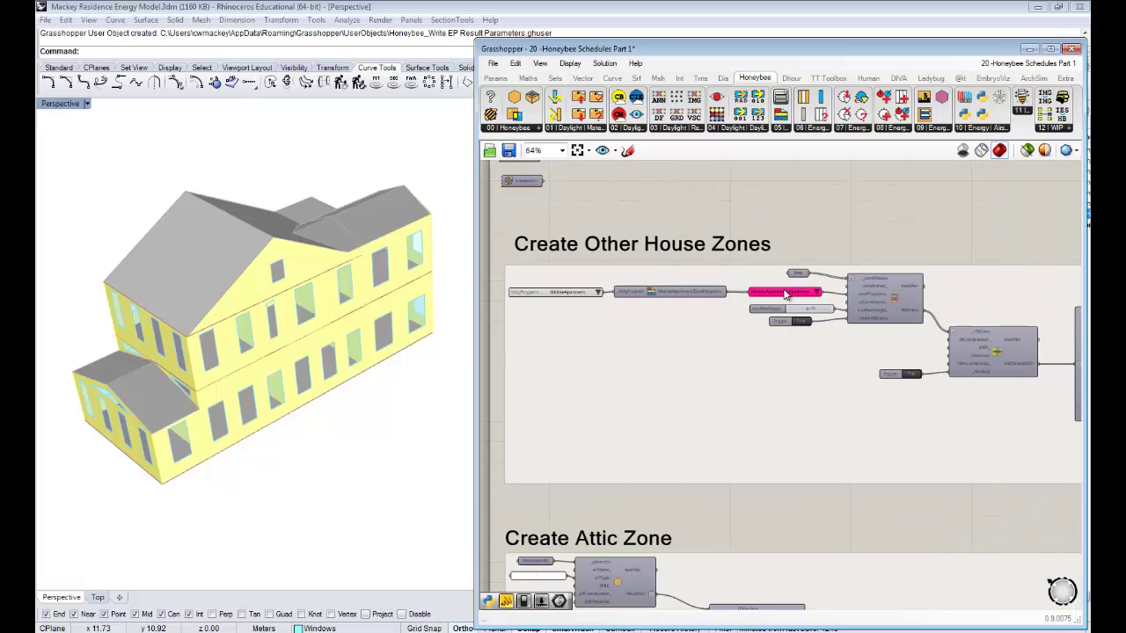
pyautogui.click(679, 294)
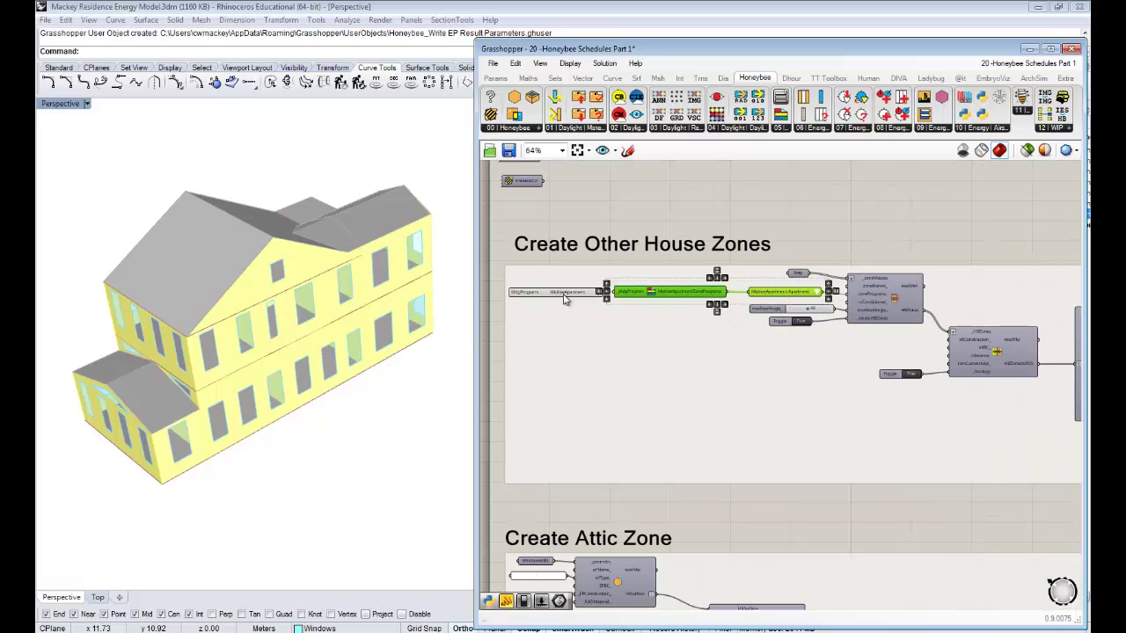
pyautogui.keyDown('shift'); pyautogui.click(567, 294); pyautogui.keyUp('shift')
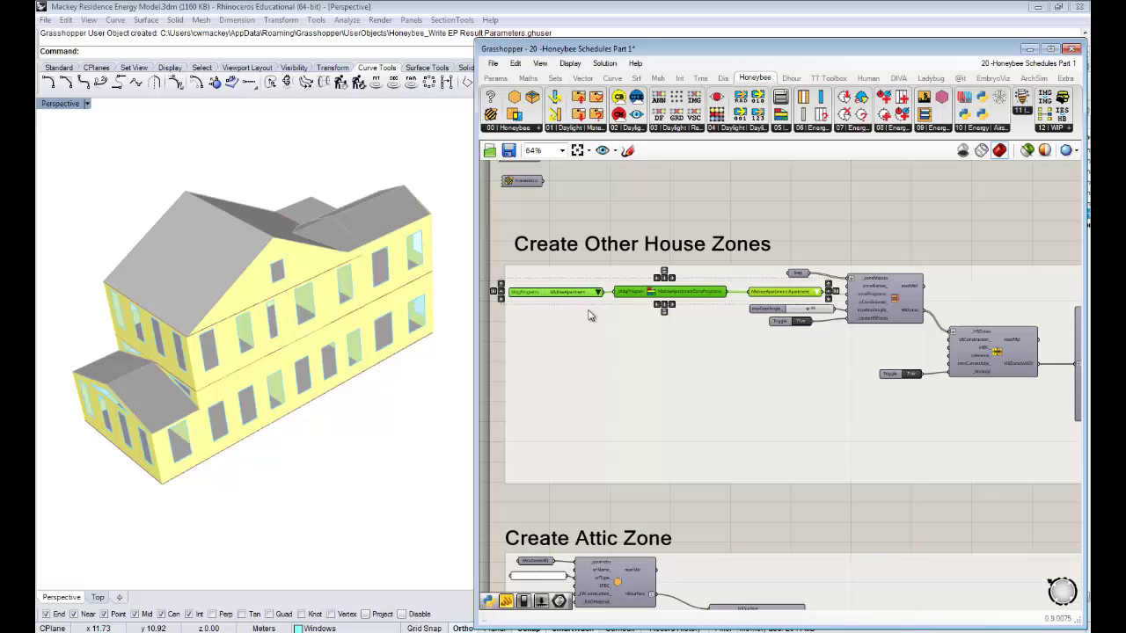
pyautogui.hotkey('ctrl', 'c')
pyautogui.hotkey('ctrl', 'v')
pyautogui.moveTo(704, 293); pyautogui.dragTo(695, 315)
pyautogui.scroll(-6, 557, 294)
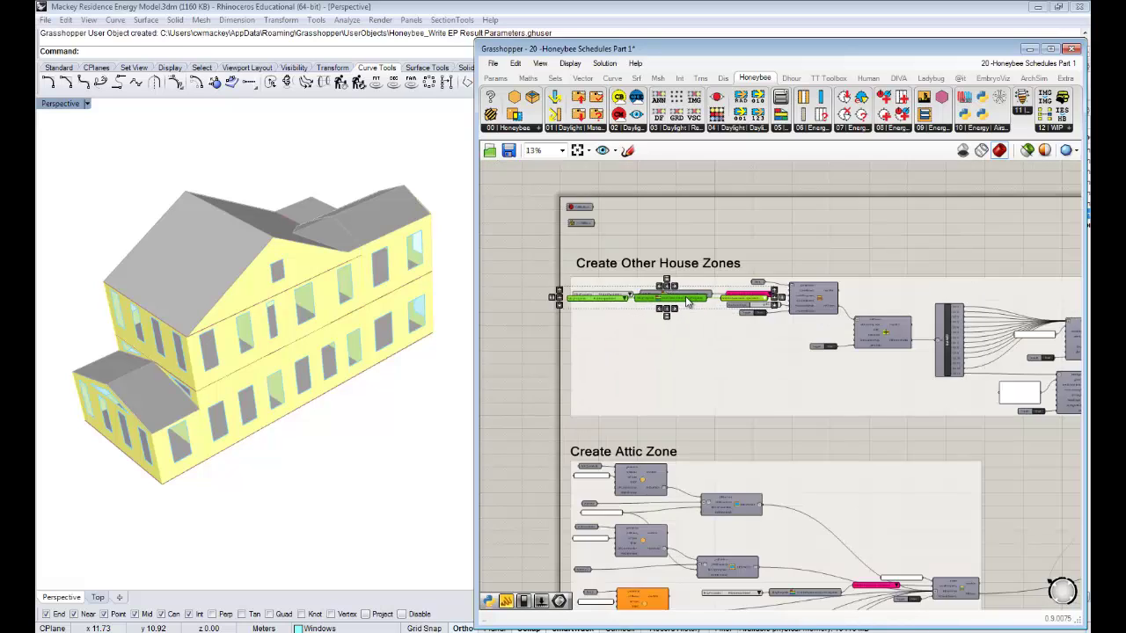
pyautogui.scroll(7, 1004, 444)
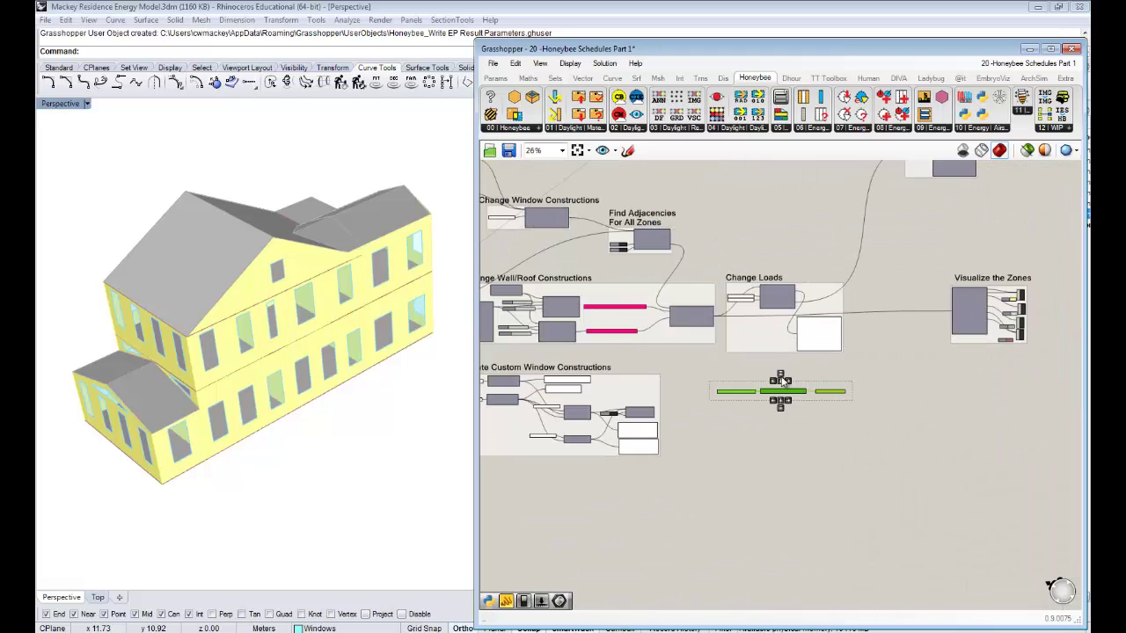
pyautogui.click(935, 368)
pyautogui.scroll(2, 935, 368)
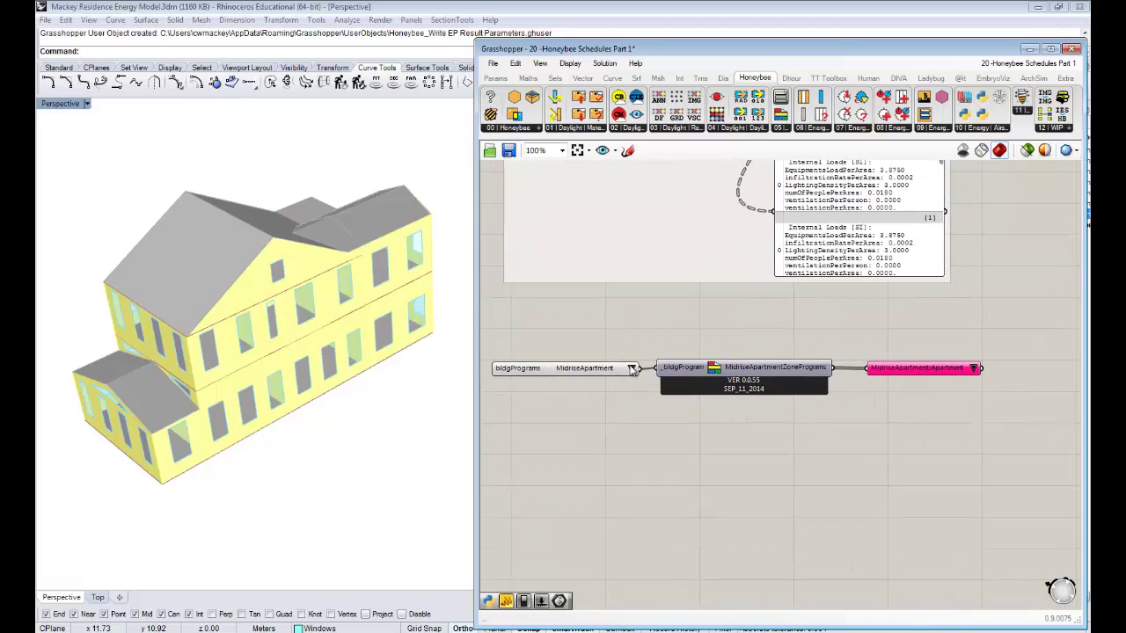
# - Try PrimarySchool and SmallHotel in the copied bldgPrograms list, ending on MidriseApartment
pyautogui.click(632, 367)
pyautogui.click(658, 426)
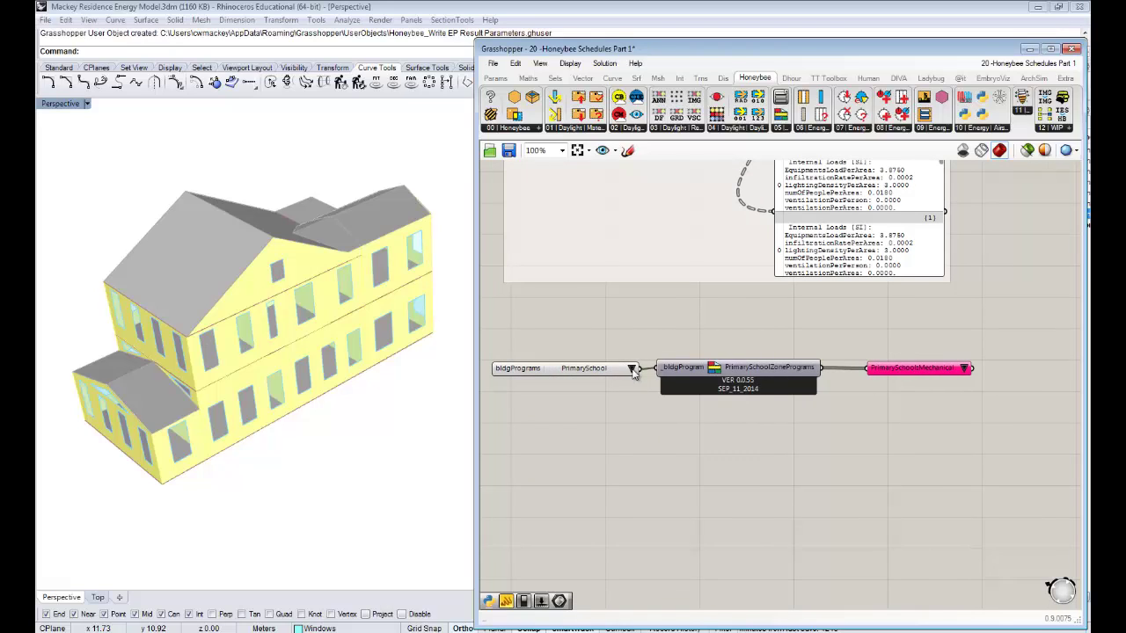
pyautogui.click(631, 368)
pyautogui.click(671, 442)
pyautogui.click(632, 368)
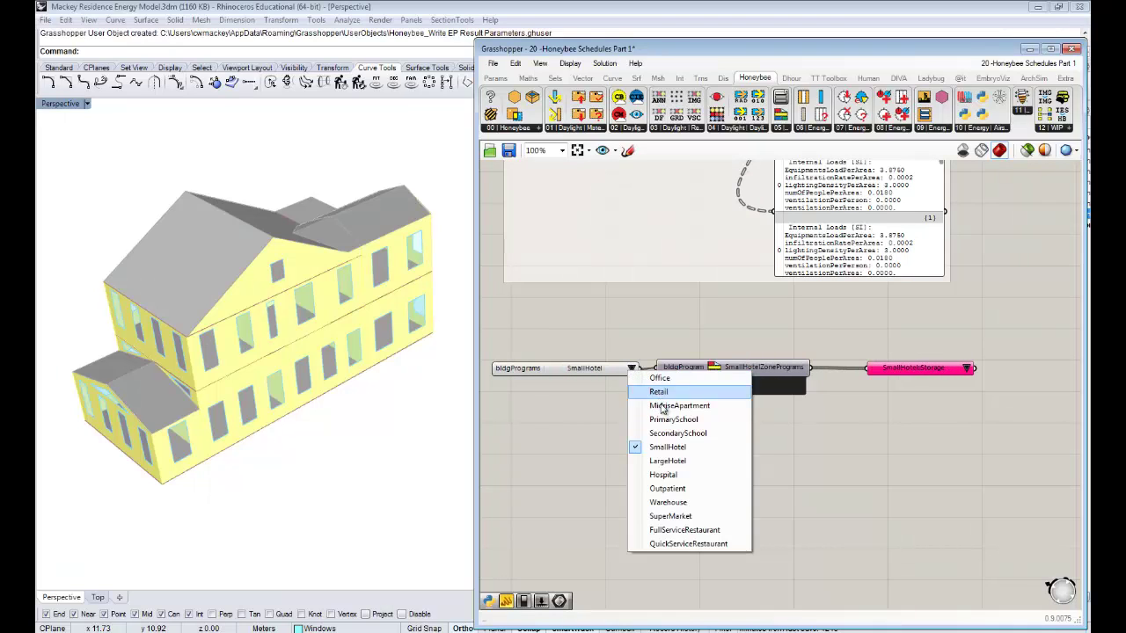
pyautogui.click(735, 404)
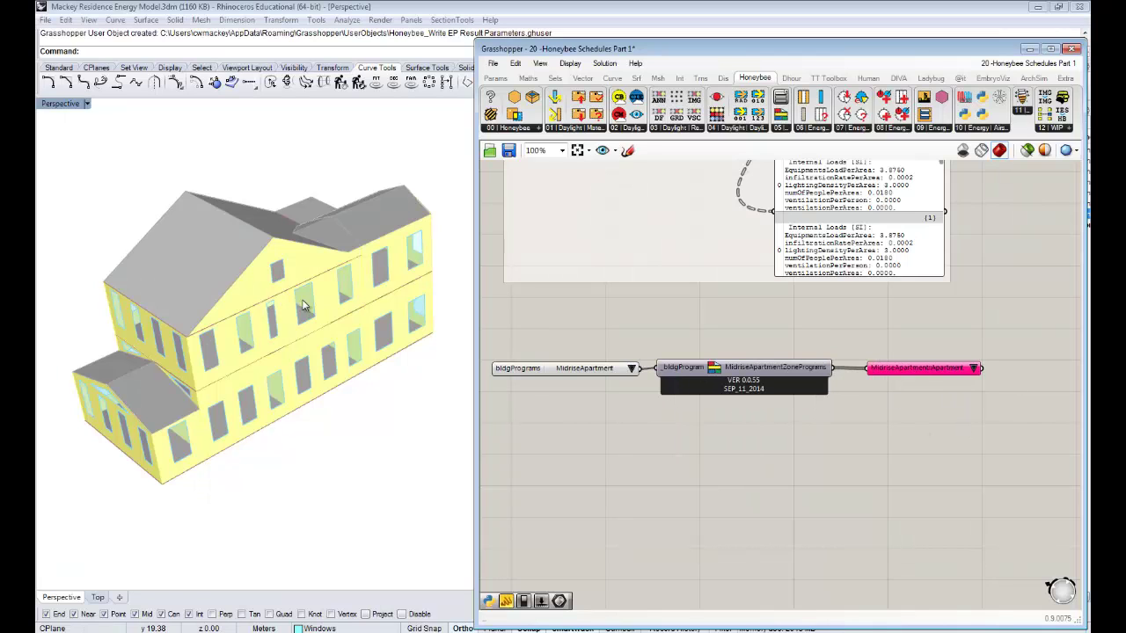
# - Move the copied MidriseApartment::Apartment zone program list closer to the zone programs component
pyautogui.moveTo(285, 324)
pyautogui.mouseDown(button='right')
pyautogui.moveTo(280, 369)
pyautogui.moveTo(295, 338)
pyautogui.mouseUp(button='right')
pyautogui.click(721, 431)
pyautogui.click(974, 368)
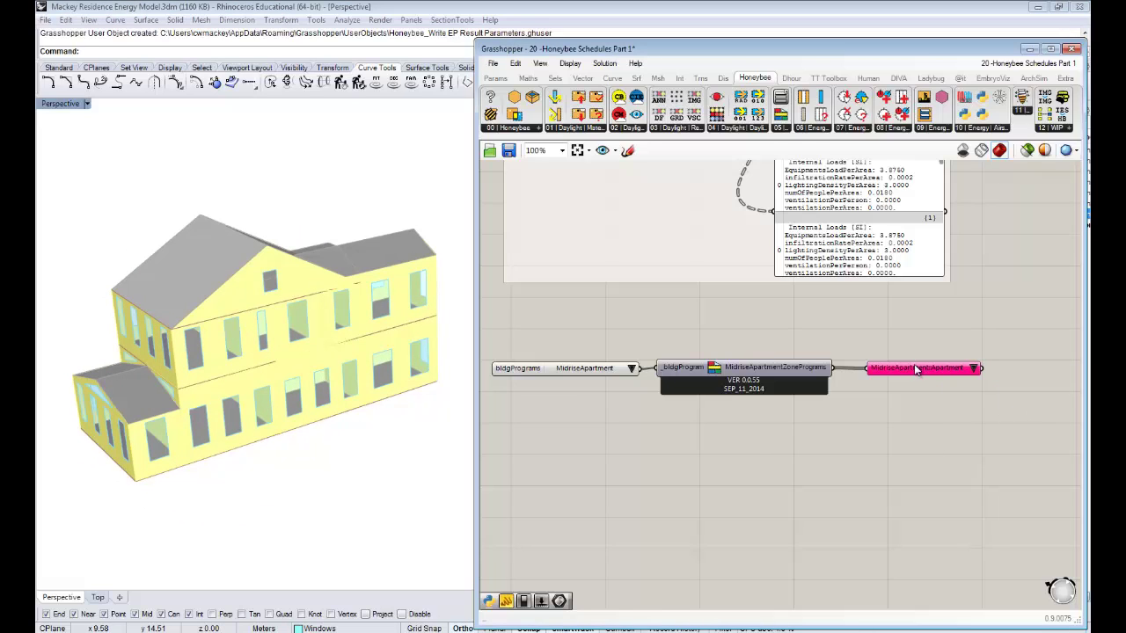
pyautogui.moveTo(915, 366)
pyautogui.mouseDown()
pyautogui.moveTo(892, 359)
pyautogui.moveTo(932, 370)
pyautogui.mouseUp()
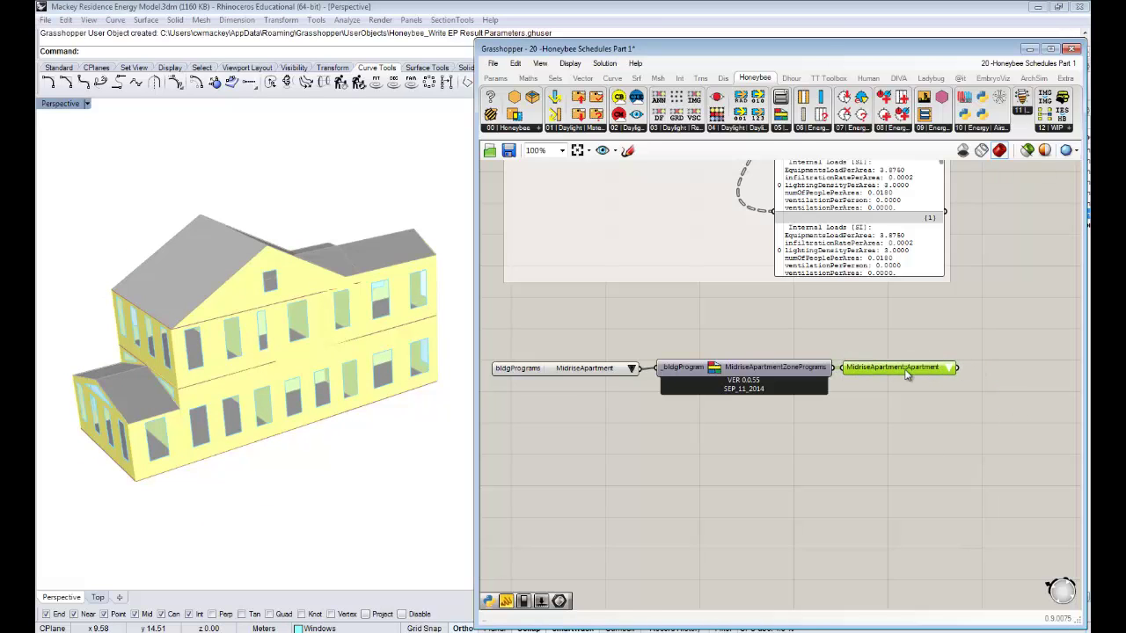
pyautogui.moveTo(889, 382); pyautogui.dragTo(838, 380, button='right')
pyautogui.scroll(-1, 850, 369)
pyautogui.moveTo(910, 370); pyautogui.dragTo(835, 367, button='right')
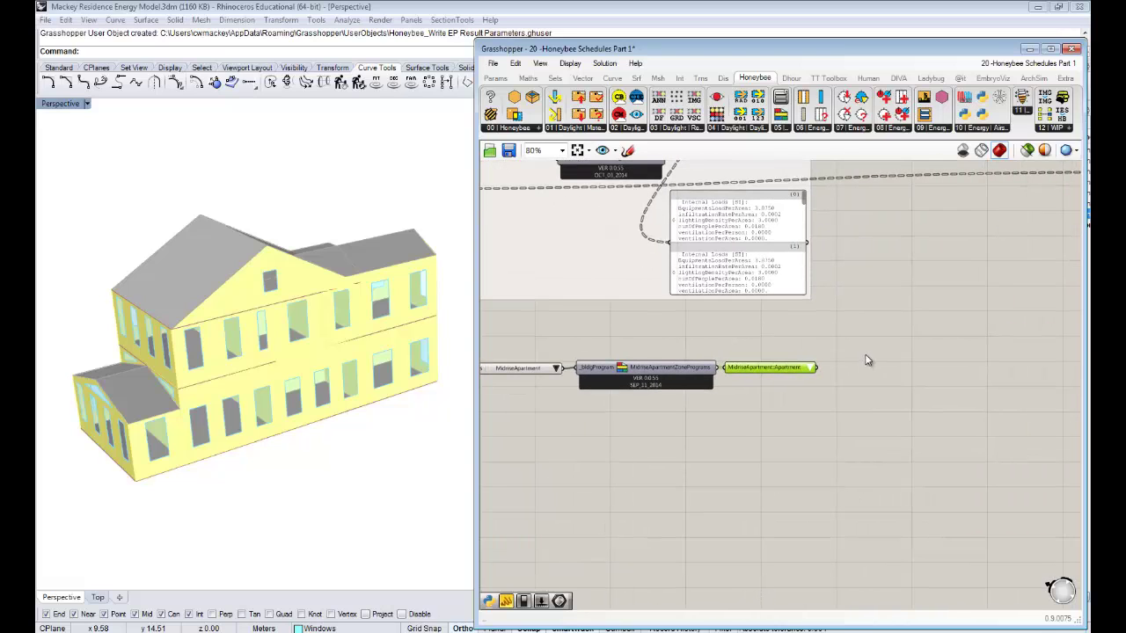
# - Add a text panel next to the copied zone program list and feed the MidriseApartment::Apartment selection into it
pyautogui.click(881, 349)
pyautogui.moveTo(868, 301); pyautogui.dragTo(855, 337, button='right')
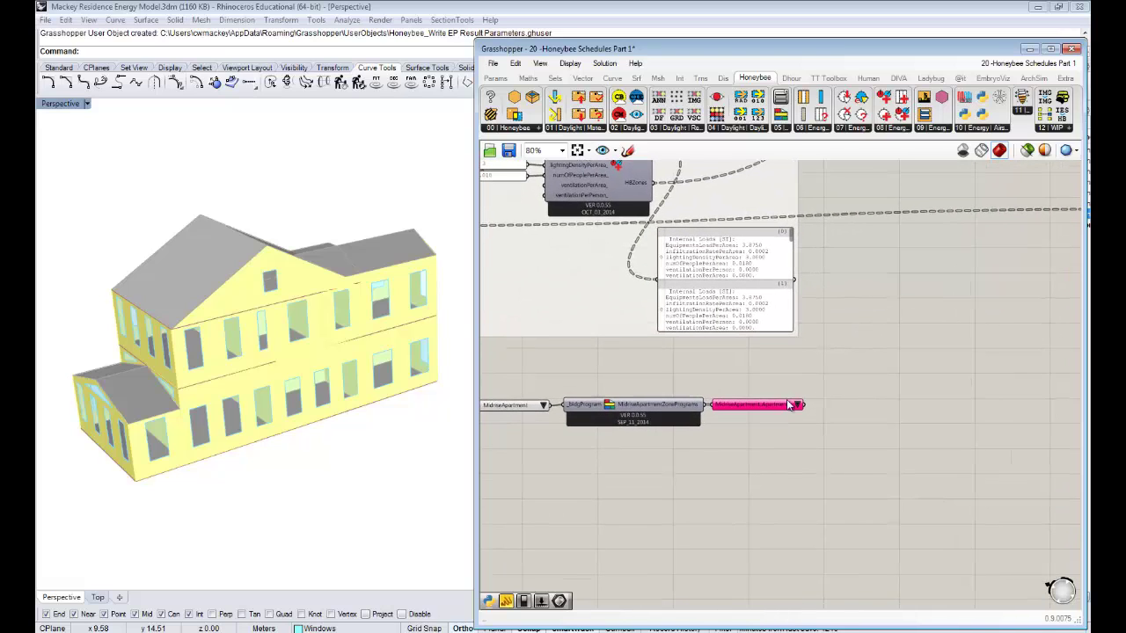
pyautogui.doubleClick(862, 387)
pyautogui.write('p')
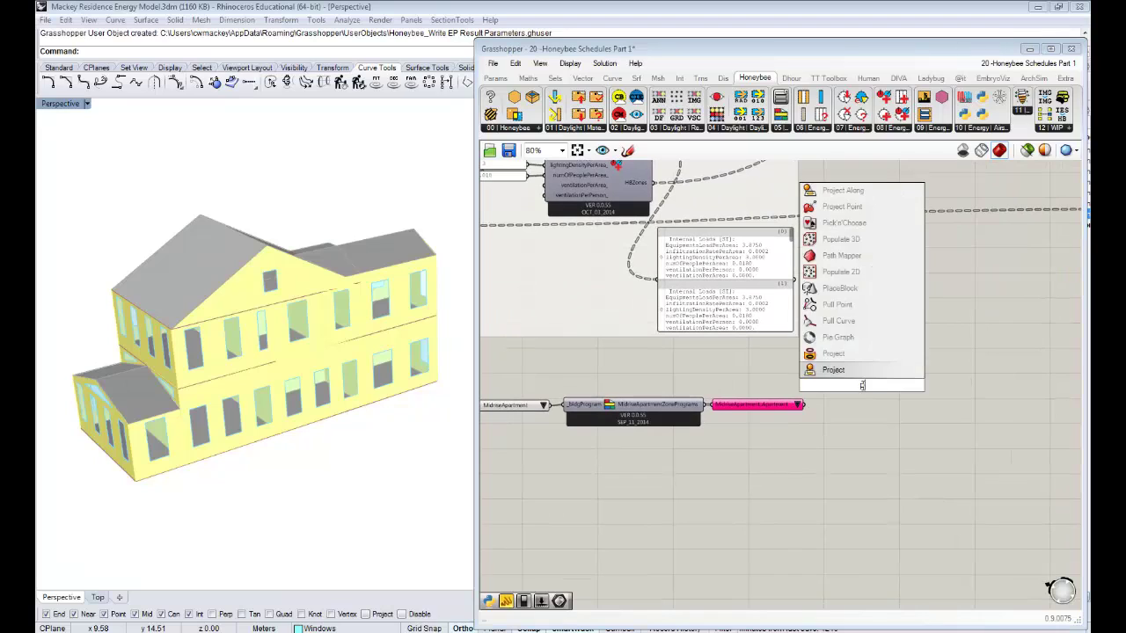
pyautogui.write('an')
pyautogui.press('Return')
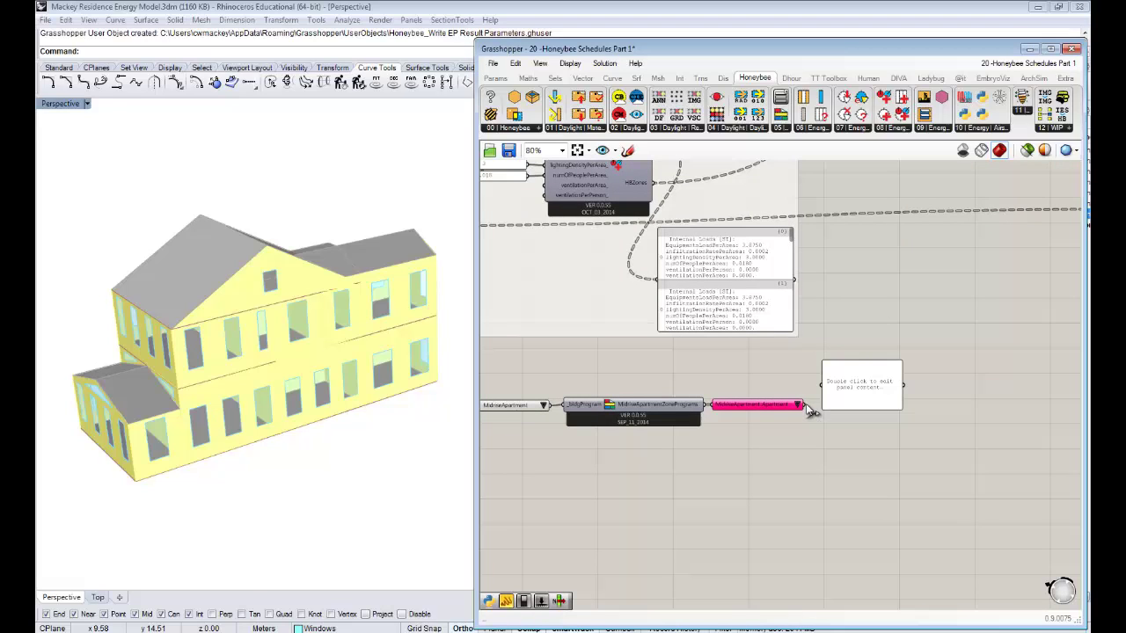
pyautogui.moveTo(804, 406); pyautogui.dragTo(970, 363)
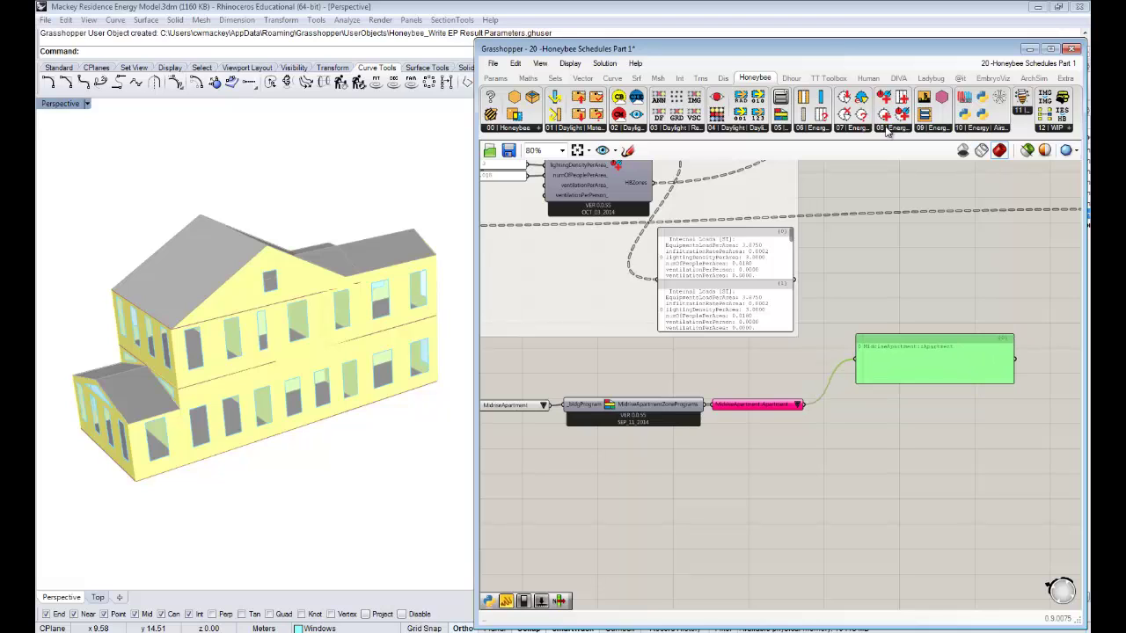
# - Place a Honeybee Get EnergyPlus Schedules component below the panel and connect the zone program list to its _zoneProgram input
pyautogui.click(858, 132)
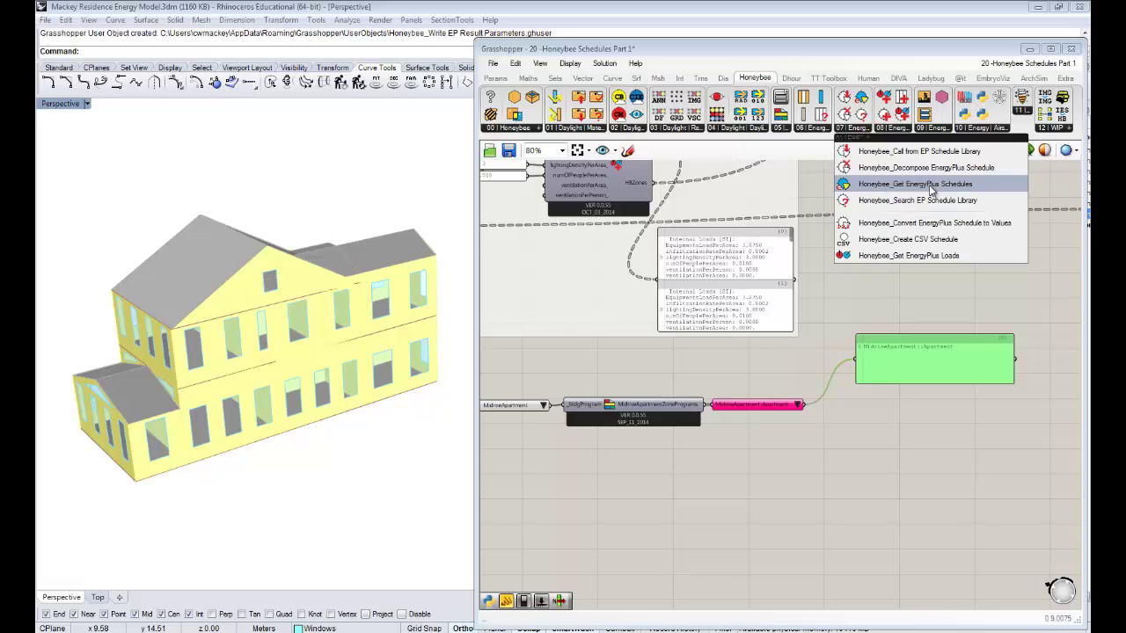
pyautogui.moveTo(929, 185); pyautogui.dragTo(913, 363)
pyautogui.moveTo(865, 444); pyautogui.dragTo(897, 441)
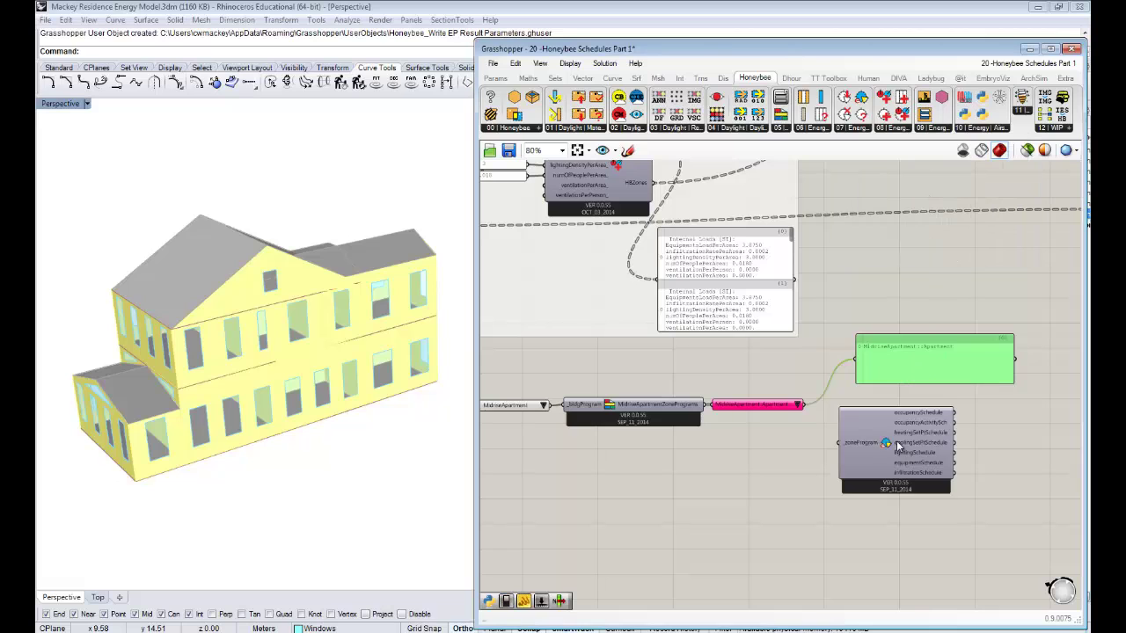
pyautogui.scroll(5, 896, 440)
pyautogui.scroll(-3, 896, 407)
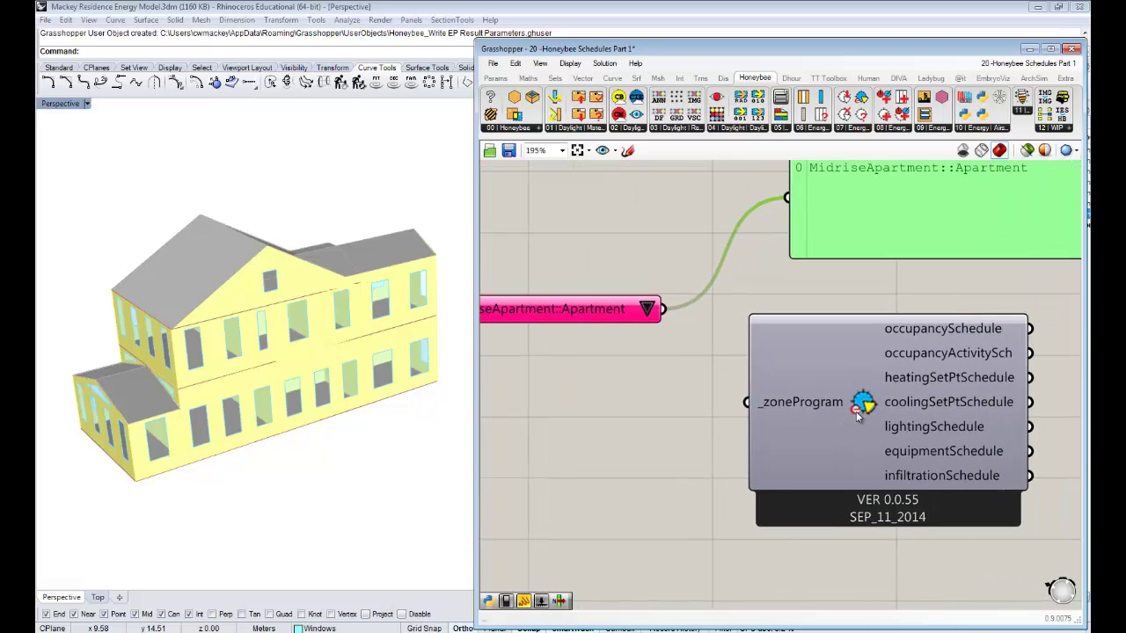
pyautogui.moveTo(815, 420); pyautogui.dragTo(829, 418)
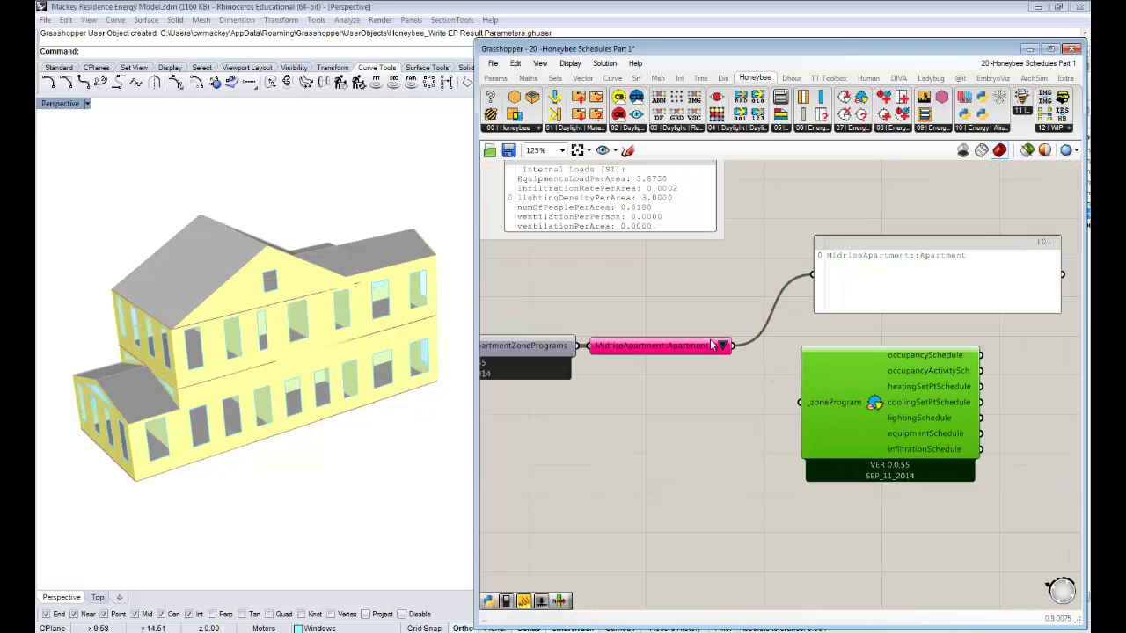
pyautogui.click(744, 426)
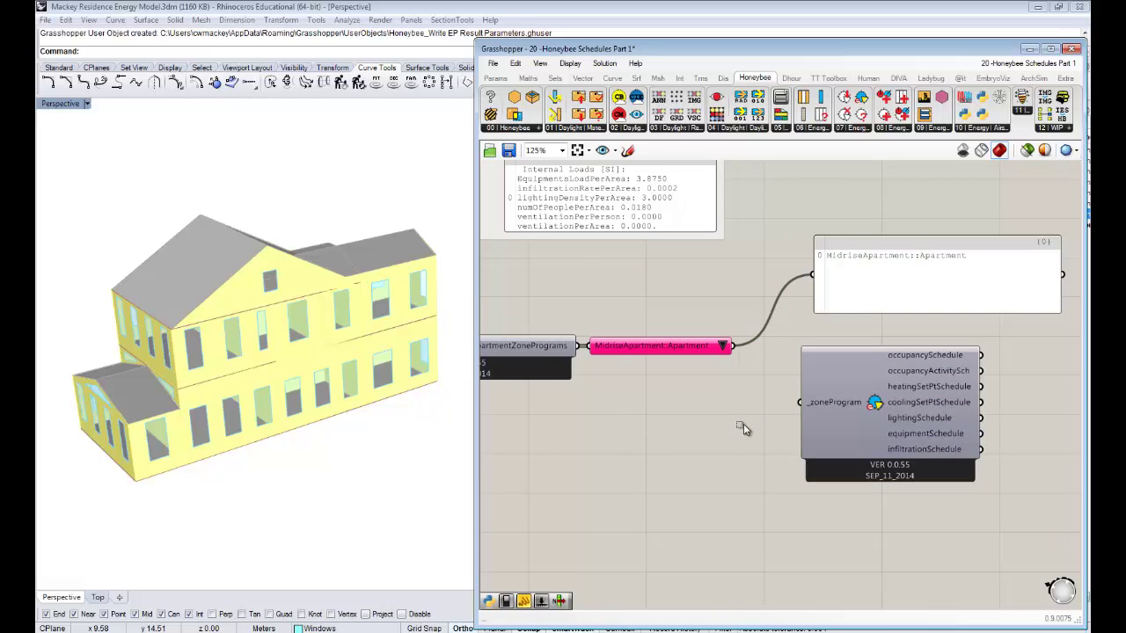
pyautogui.moveTo(732, 347); pyautogui.dragTo(768, 384)
# - Feed the occupancy, occupancy activity, heating setpoint and cooling setpoint schedules into the panel one after another, ending on coolingSetPtSchedule
pyautogui.moveTo(966, 320); pyautogui.dragTo(771, 308, button='right')
pyautogui.moveTo(751, 291); pyautogui.dragTo(838, 284)
pyautogui.moveTo(794, 342); pyautogui.dragTo(706, 256)
pyautogui.moveTo(807, 270); pyautogui.dragTo(863, 274)
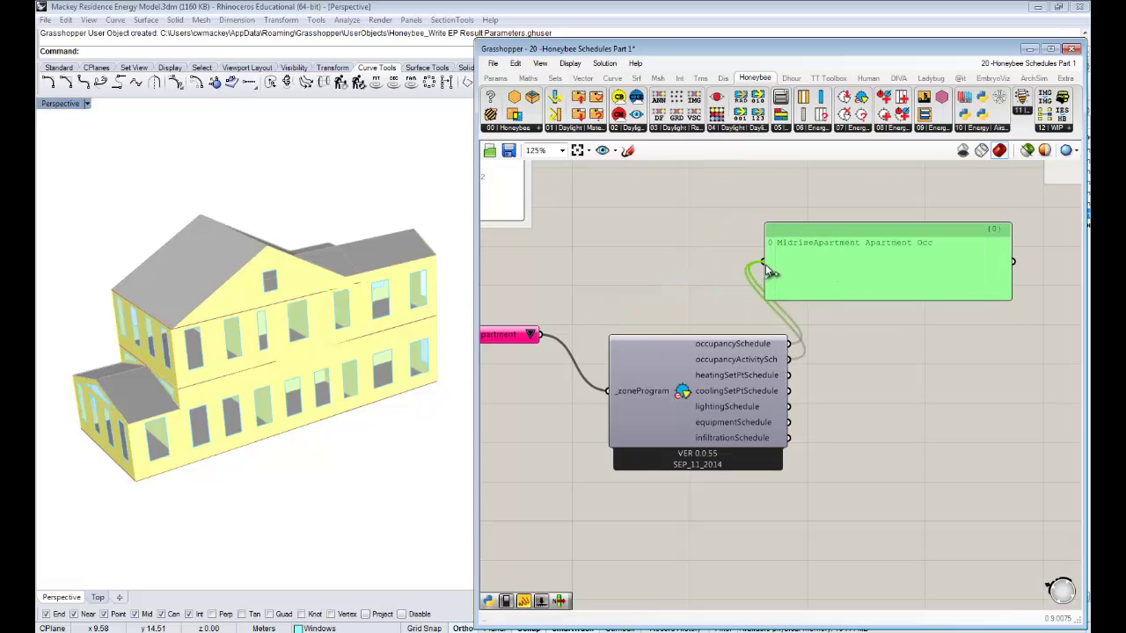
pyautogui.moveTo(788, 375); pyautogui.dragTo(764, 261)
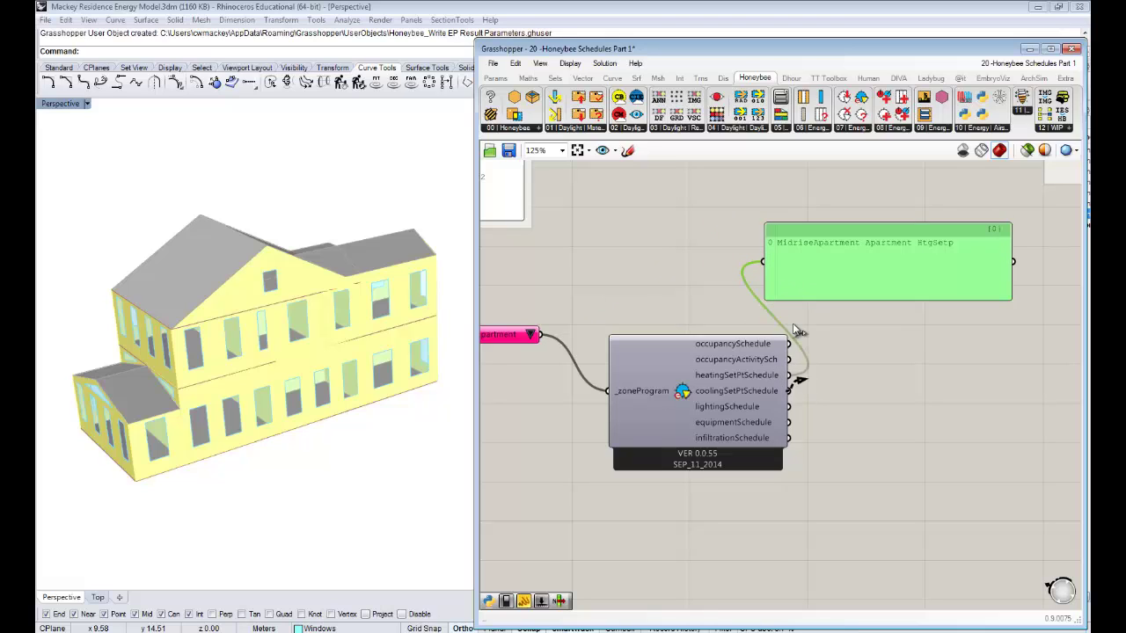
pyautogui.moveTo(788, 391); pyautogui.dragTo(921, 362)
pyautogui.click(867, 389)
# - Reposition the Get EnergyPlus Schedules component and place a Honeybee Call from EP Schedule Library component below the zone program list
pyautogui.scroll(-1, 858, 383)
pyautogui.moveTo(724, 379); pyautogui.dragTo(835, 319, button='right')
pyautogui.moveTo(835, 319); pyautogui.dragTo(809, 280)
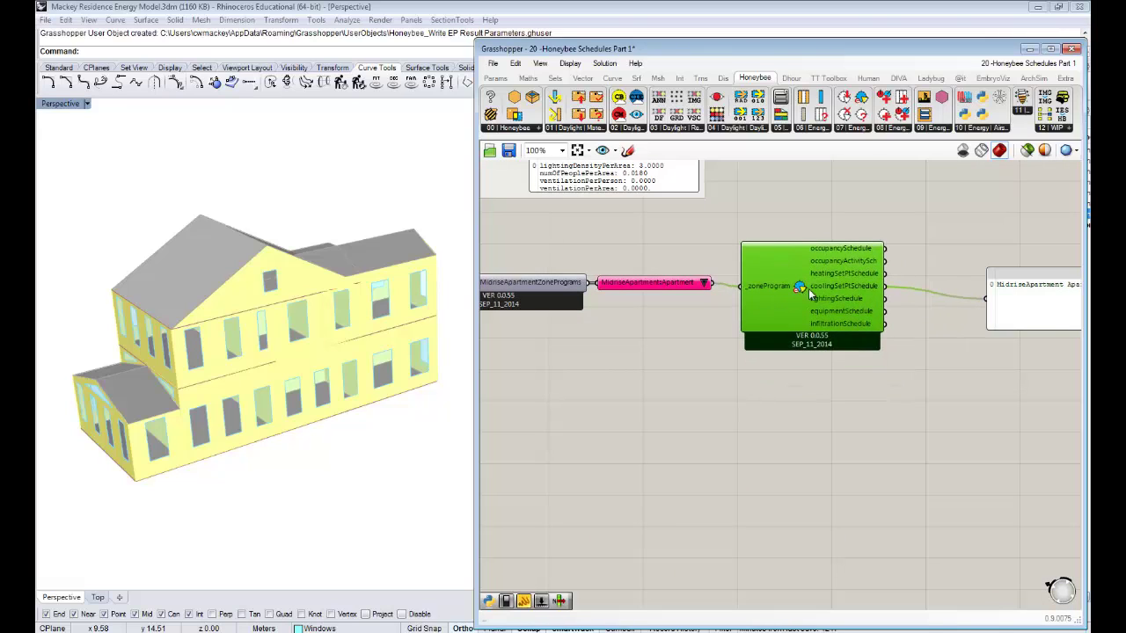
pyautogui.click(855, 129)
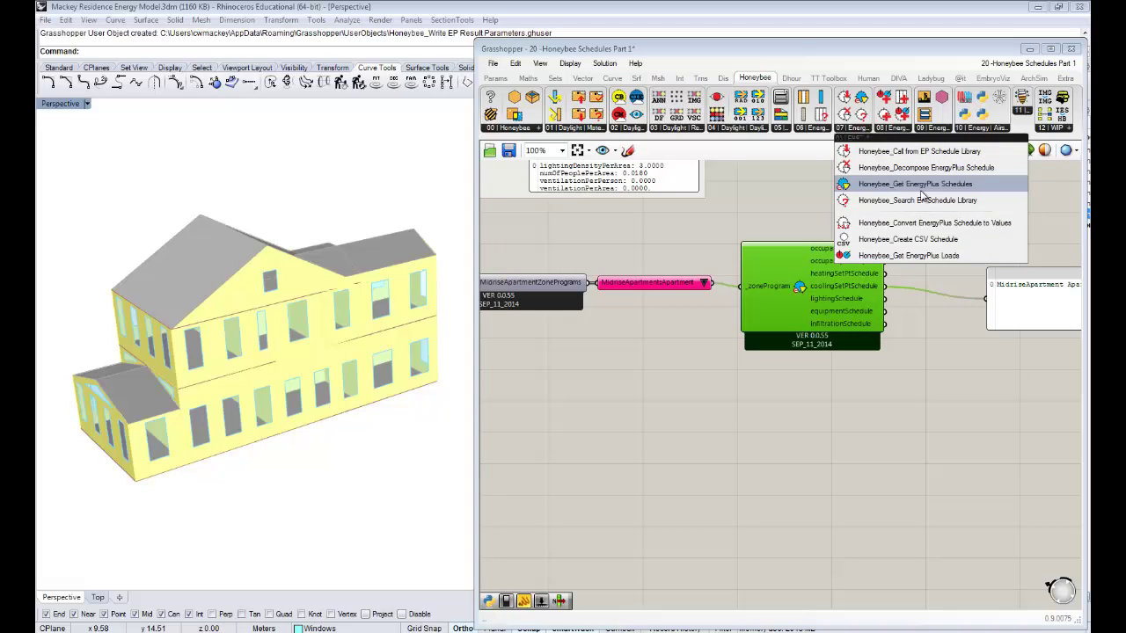
pyautogui.click(916, 151)
pyautogui.click(613, 403)
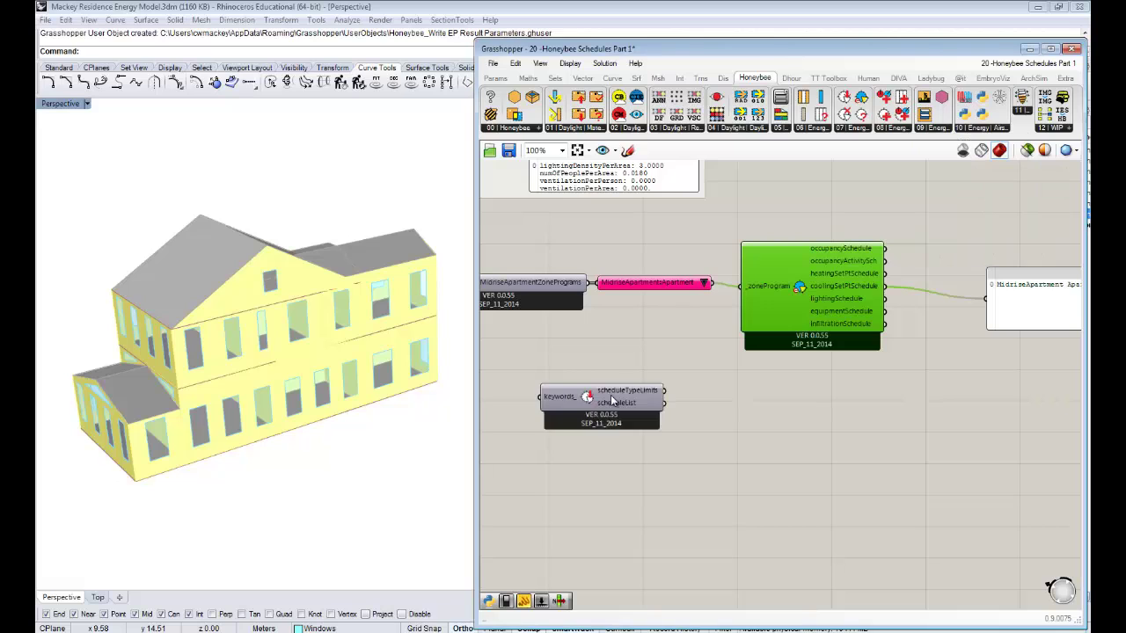
# - Examine the EnergyPlus construction library component in the Change Wall/Roof Constructions group for comparison
pyautogui.moveTo(613, 406); pyautogui.dragTo(739, 384, button='right')
pyautogui.moveTo(860, 371); pyautogui.dragTo(783, 342, button='right')
pyautogui.click(1035, 259)
pyautogui.scroll(-6, 956, 329)
pyautogui.scroll(2, 697, 252)
pyautogui.scroll(5, 695, 225)
pyautogui.click(681, 317)
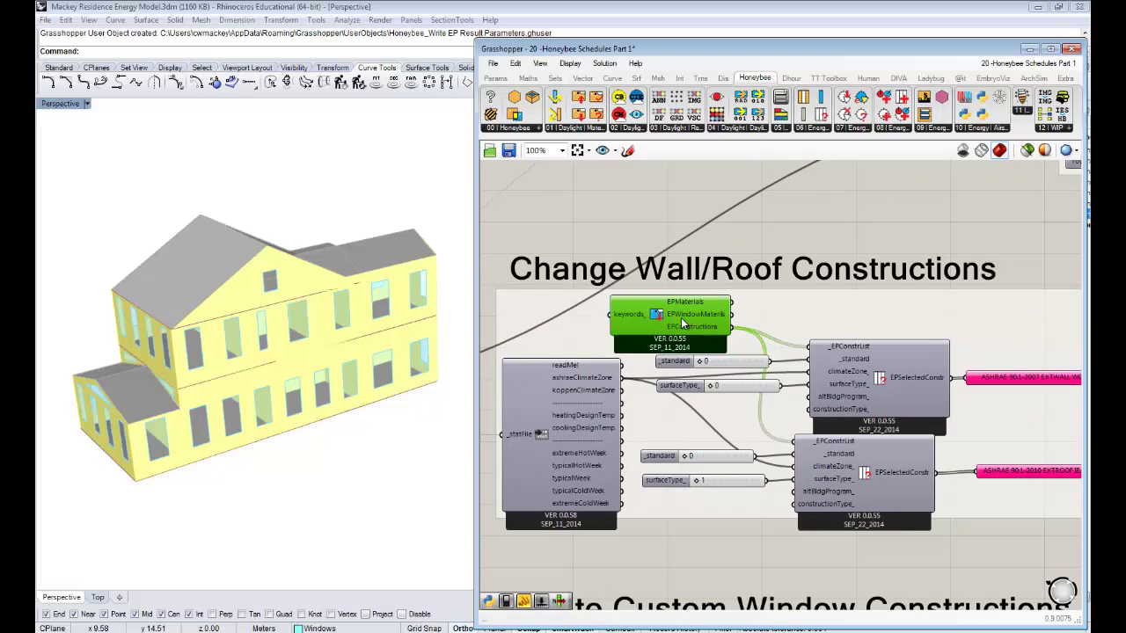
pyautogui.scroll(-5, 684, 326)
pyautogui.moveTo(834, 370); pyautogui.dragTo(541, 278, button='right')
# - Duplicate the schedule panel beside the schedule library component, connect scheduleList to the copy and enlarge it
pyautogui.moveTo(954, 350); pyautogui.dragTo(801, 329, button='right')
pyautogui.scroll(4, 686, 454)
pyautogui.moveTo(740, 353); pyautogui.dragTo(714, 355)
pyautogui.moveTo(1031, 293); pyautogui.dragTo(950, 291, button='right')
pyautogui.click(1035, 270)
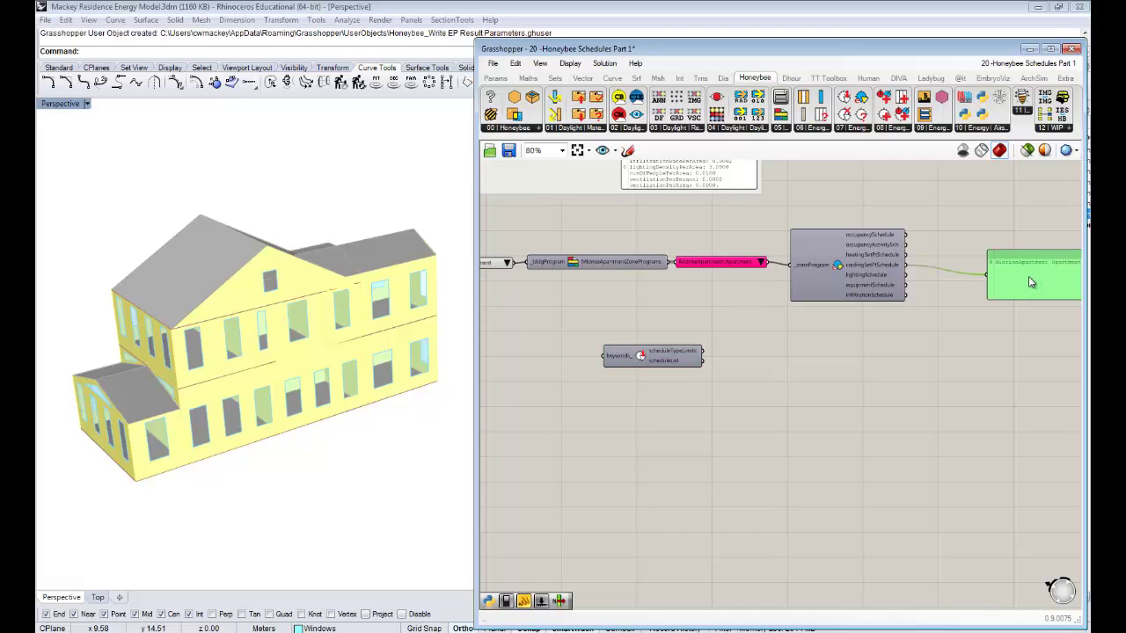
pyautogui.keyDown('alt'); pyautogui.moveTo(987, 322); pyautogui.dragTo(812, 375); pyautogui.keyUp('alt')
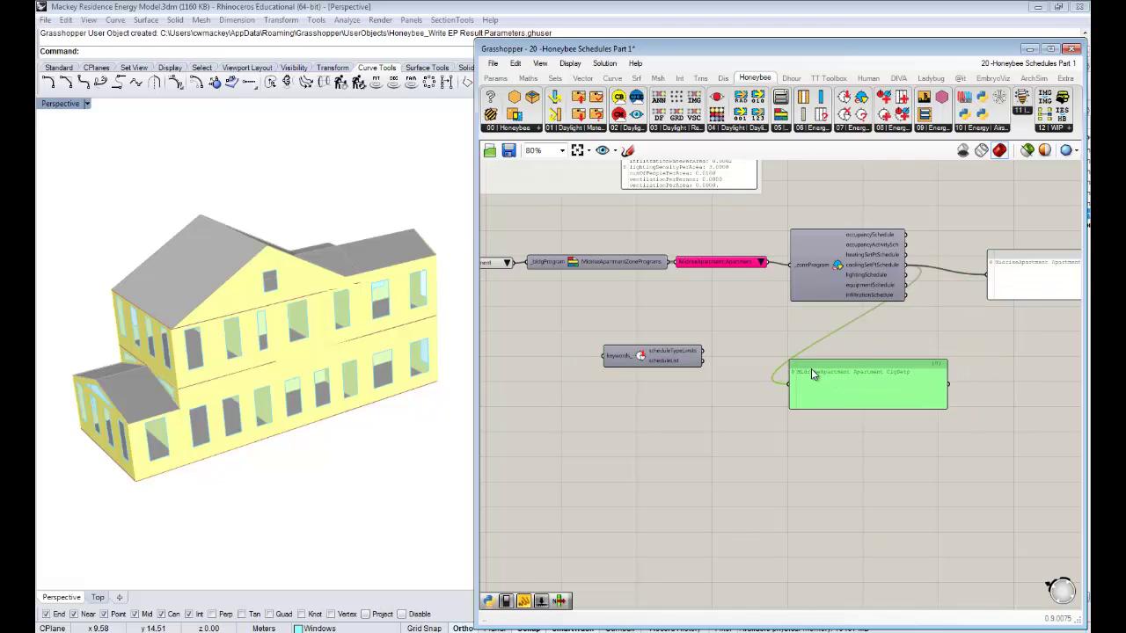
pyautogui.click(713, 371)
pyautogui.moveTo(703, 361); pyautogui.dragTo(778, 381)
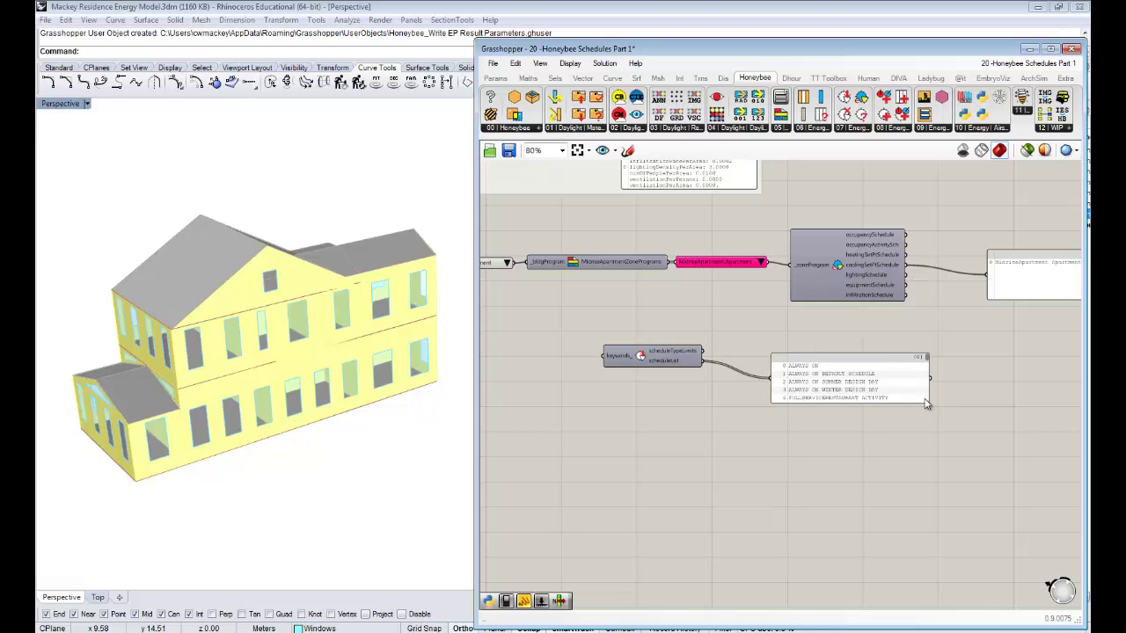
pyautogui.click(925, 401)
pyautogui.moveTo(927, 403); pyautogui.dragTo(1020, 587)
# - Examine the EnergyPlus library schedule names listed in the enlarged scheduleList panel
pyautogui.moveTo(985, 495); pyautogui.dragTo(875, 361, button='right')
pyautogui.scroll(1, 761, 254)
pyautogui.scroll(1, 760, 257)
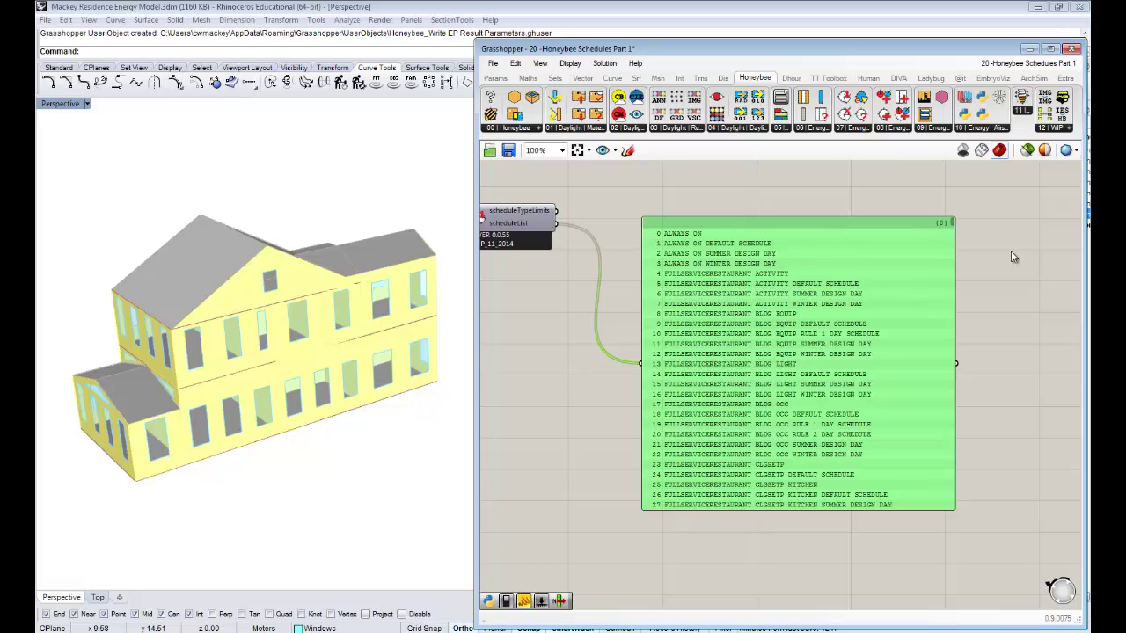
pyautogui.moveTo(953, 227); pyautogui.dragTo(965, 204)
pyautogui.moveTo(625, 300); pyautogui.dragTo(738, 298, button='right')
pyautogui.scroll(-2, 754, 283)
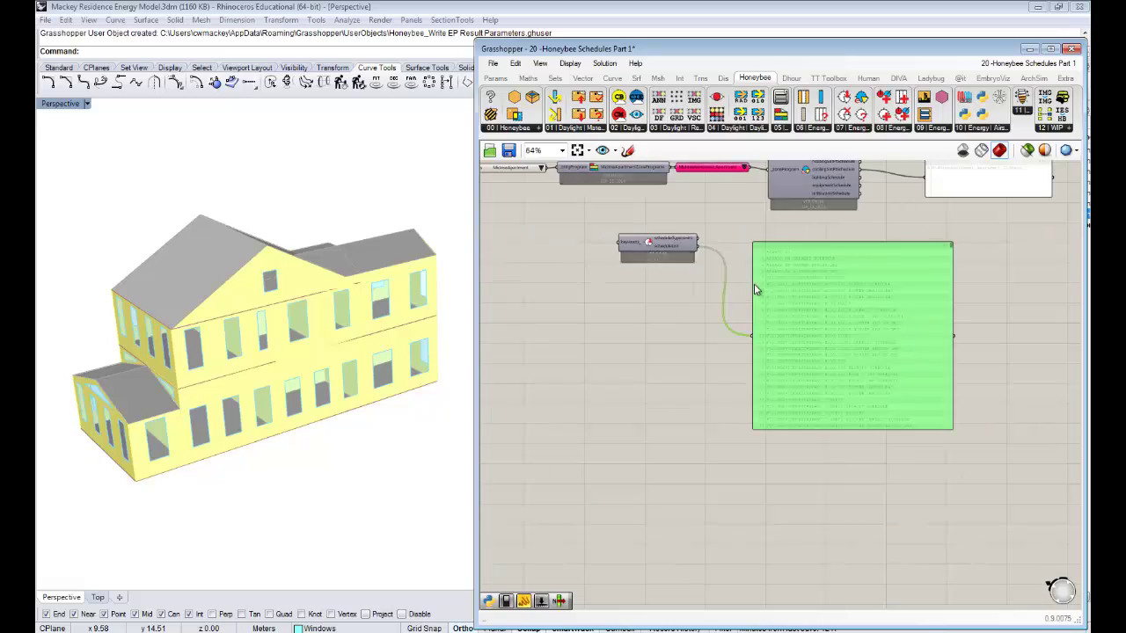
pyautogui.moveTo(796, 253); pyautogui.dragTo(787, 247, button='right')
pyautogui.scroll(3, 787, 247)
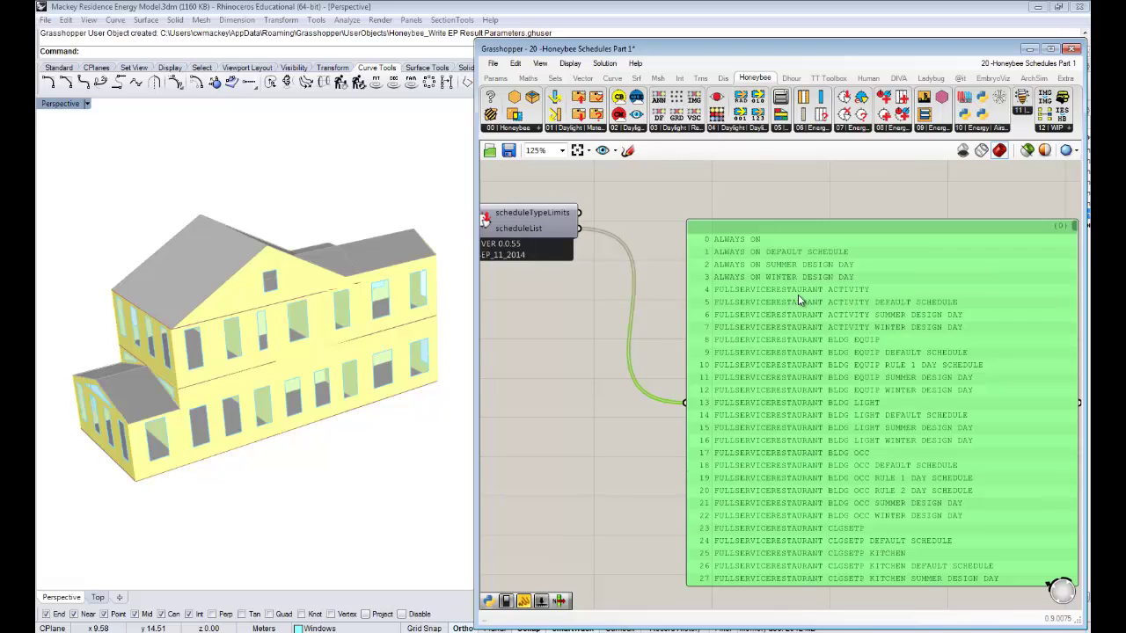
pyautogui.moveTo(798, 294); pyautogui.dragTo(806, 306, button='right')
# - Move the scheduleList panel and the schedule library component closer together below the zone program components
pyautogui.moveTo(845, 340); pyautogui.dragTo(766, 274)
pyautogui.scroll(-1, 765, 274)
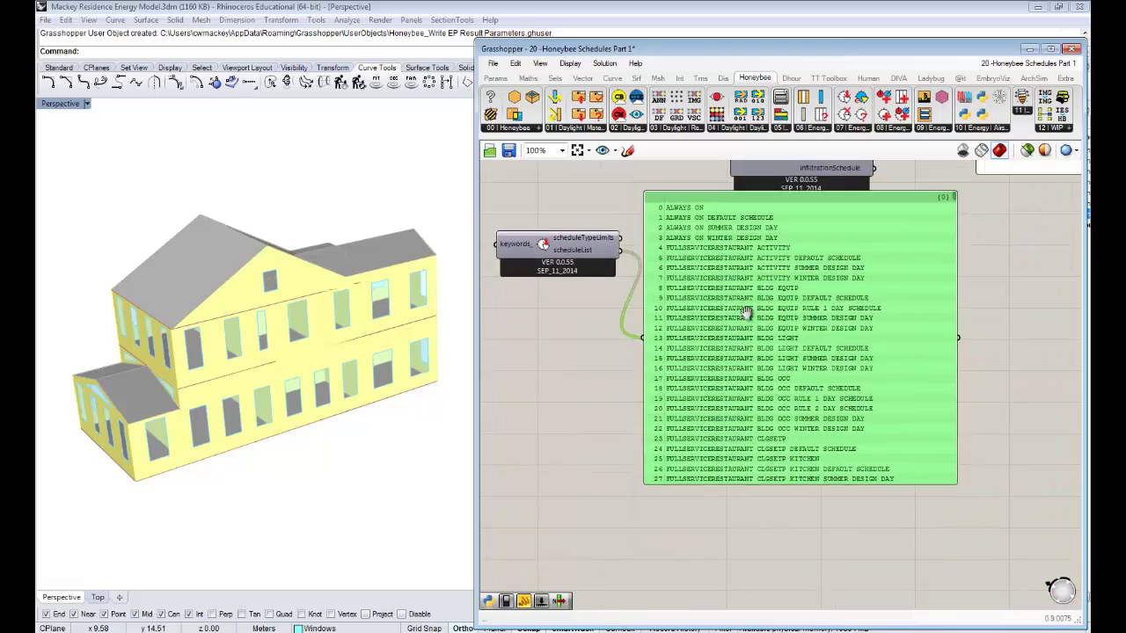
pyautogui.moveTo(765, 273); pyautogui.dragTo(850, 343, button='right')
pyautogui.scroll(-1, 835, 335)
pyautogui.moveTo(631, 322); pyautogui.dragTo(636, 356)
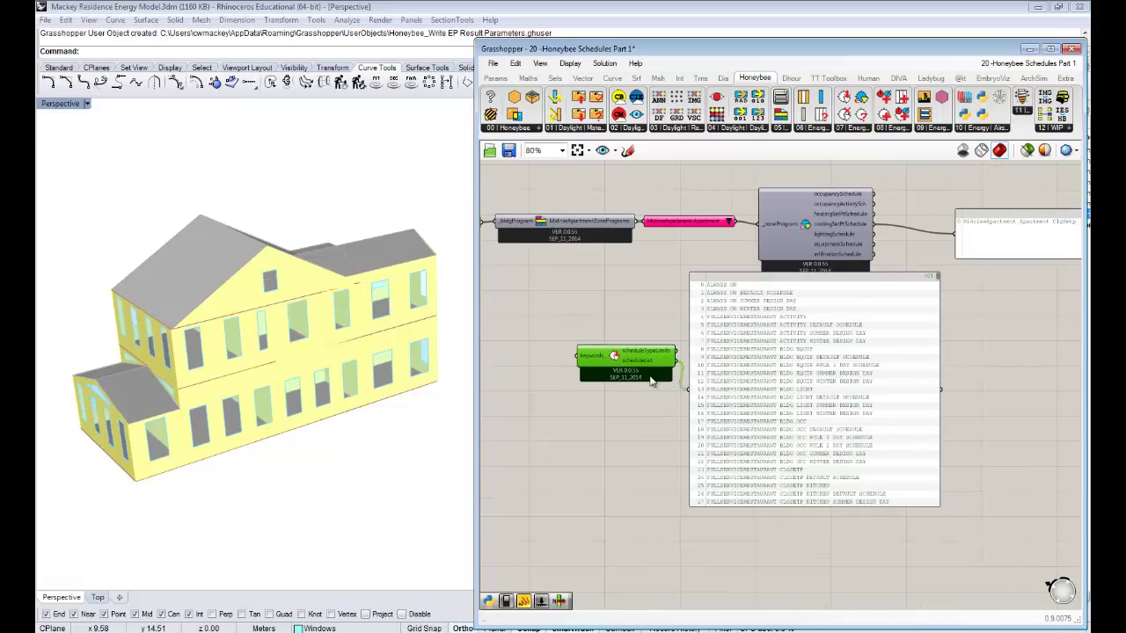
# - Move the schedule library component together with its scheduleList panel farther down the canvas, away from the Get EnergyPlus Schedules component
pyautogui.scroll(1, 806, 387)
pyautogui.moveTo(806, 387); pyautogui.dragTo(808, 354, button='right')
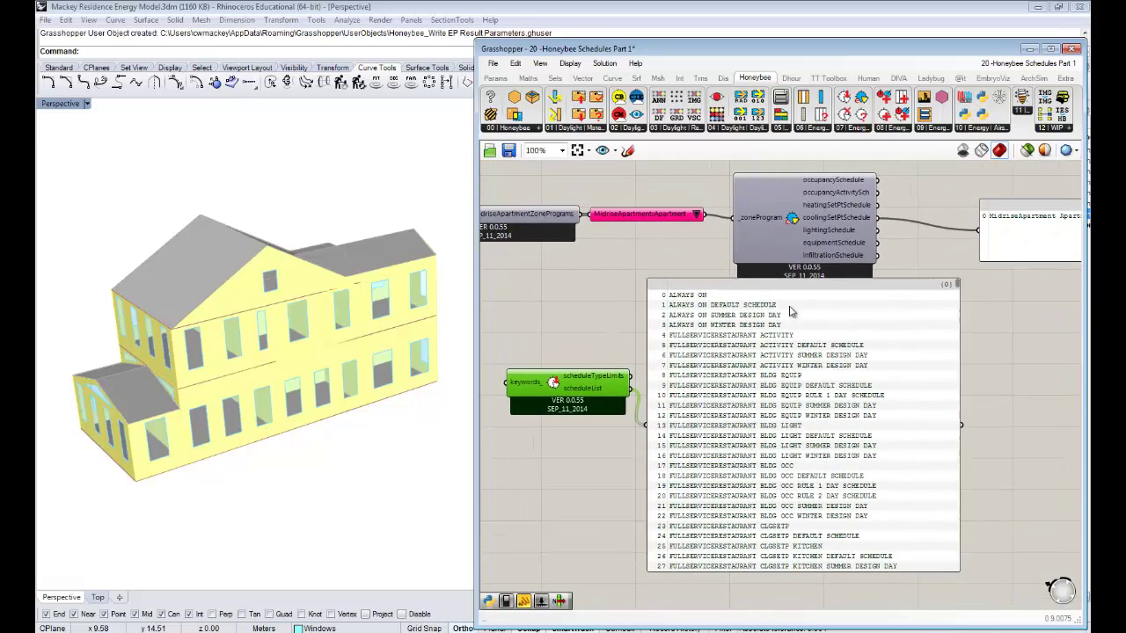
pyautogui.moveTo(783, 309); pyautogui.dragTo(755, 326, button='right')
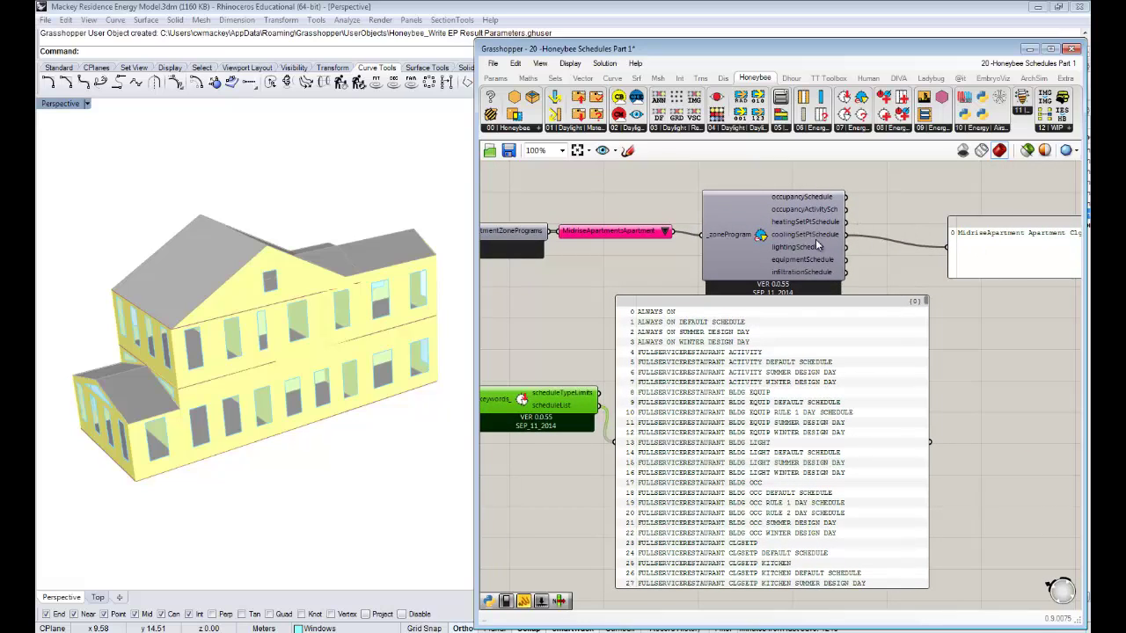
pyautogui.moveTo(674, 406); pyautogui.dragTo(710, 398, button='right')
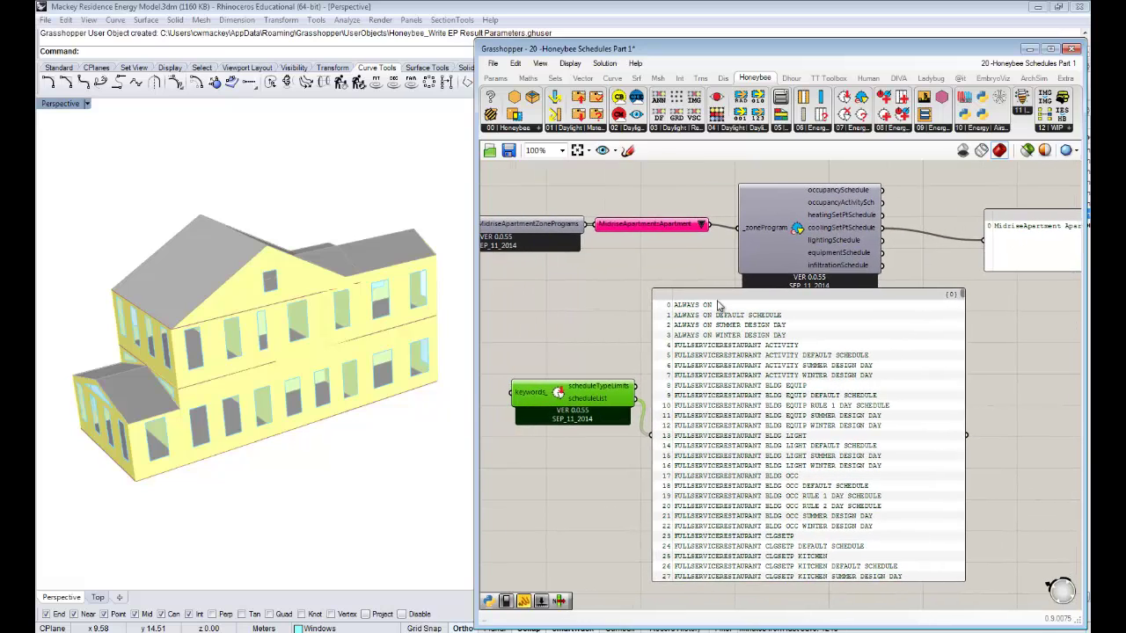
pyautogui.moveTo(1022, 468); pyautogui.dragTo(588, 370)
pyautogui.moveTo(796, 503); pyautogui.dragTo(839, 381, button='right')
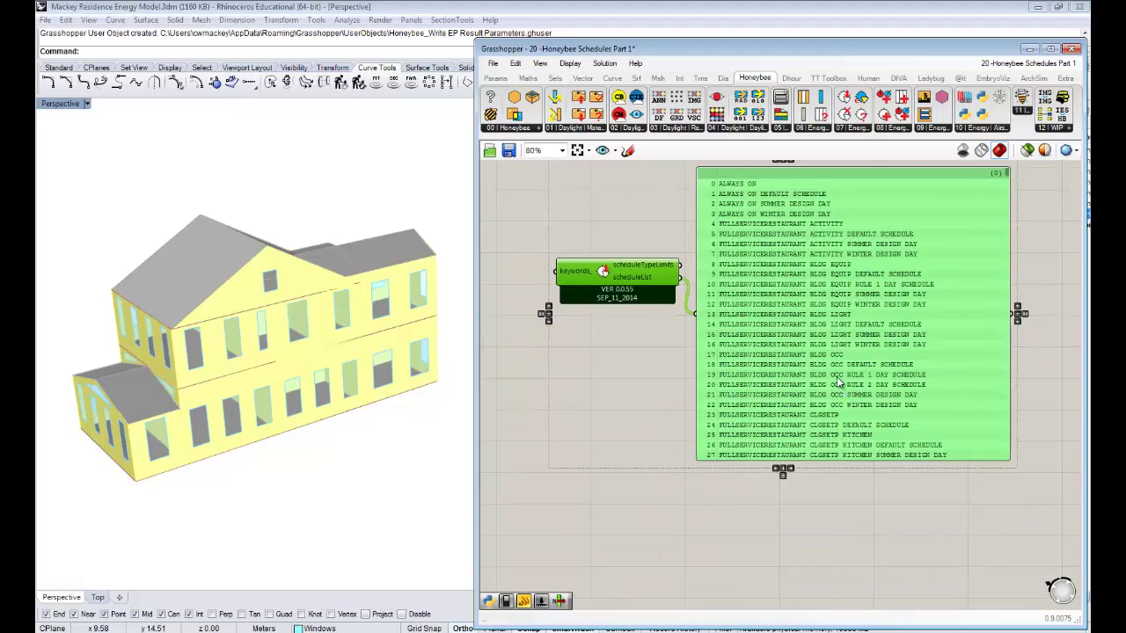
pyautogui.scroll(-2, 840, 380)
pyautogui.moveTo(831, 344); pyautogui.dragTo(755, 560)
pyautogui.click(799, 334)
# - Rewire the panel to other schedule outputs of Get EnergyPlus Schedules, including occupancyActivitySch, ending on heatingSetPtSchedule
pyautogui.moveTo(797, 414); pyautogui.dragTo(754, 586, button='right')
pyautogui.scroll(3, 864, 370)
pyautogui.moveTo(729, 393); pyautogui.dragTo(730, 389)
pyautogui.moveTo(599, 389); pyautogui.dragTo(682, 346, button='right')
pyautogui.moveTo(866, 418); pyautogui.dragTo(719, 419, button='right')
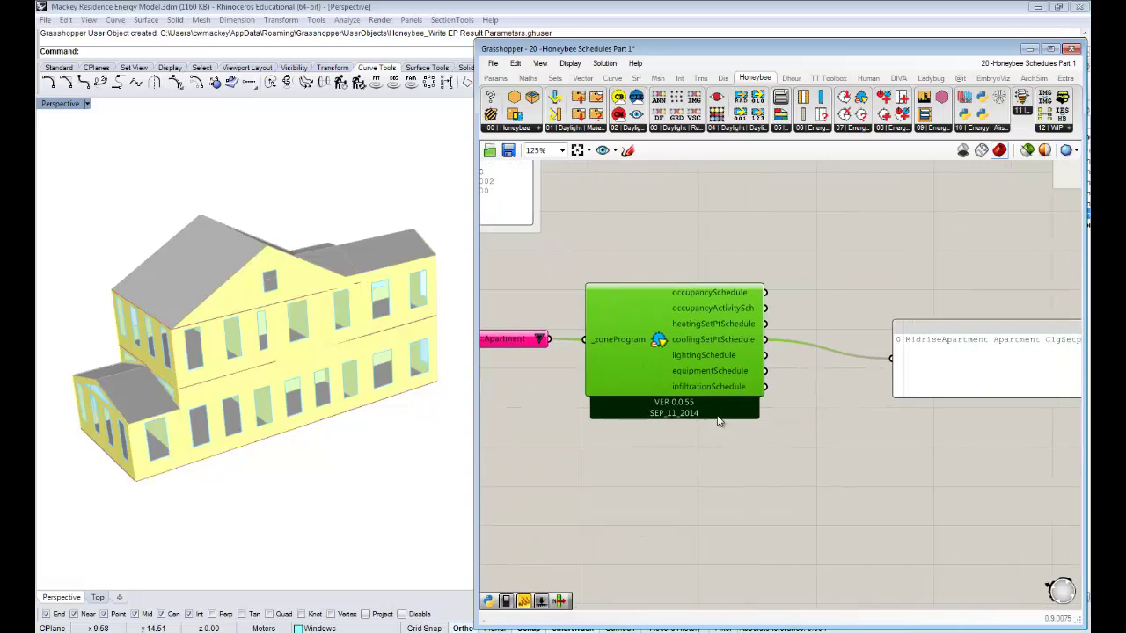
pyautogui.moveTo(831, 357); pyautogui.dragTo(760, 350, button='right')
pyautogui.moveTo(696, 350); pyautogui.dragTo(820, 353)
pyautogui.moveTo(695, 303); pyautogui.dragTo(820, 353)
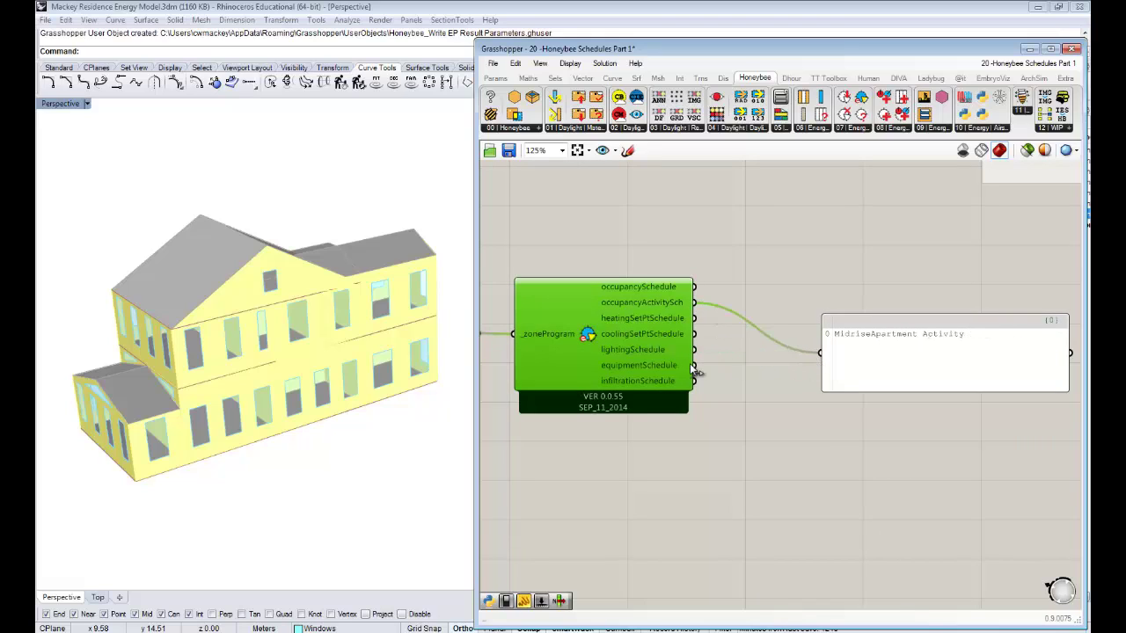
pyautogui.click(763, 410)
pyautogui.moveTo(694, 318); pyautogui.dragTo(820, 353)
# - Shorten the heating setpoint schedule panel and shift it into line with the Get EnergyPlus Schedules outputs
pyautogui.scroll(-3, 810, 409)
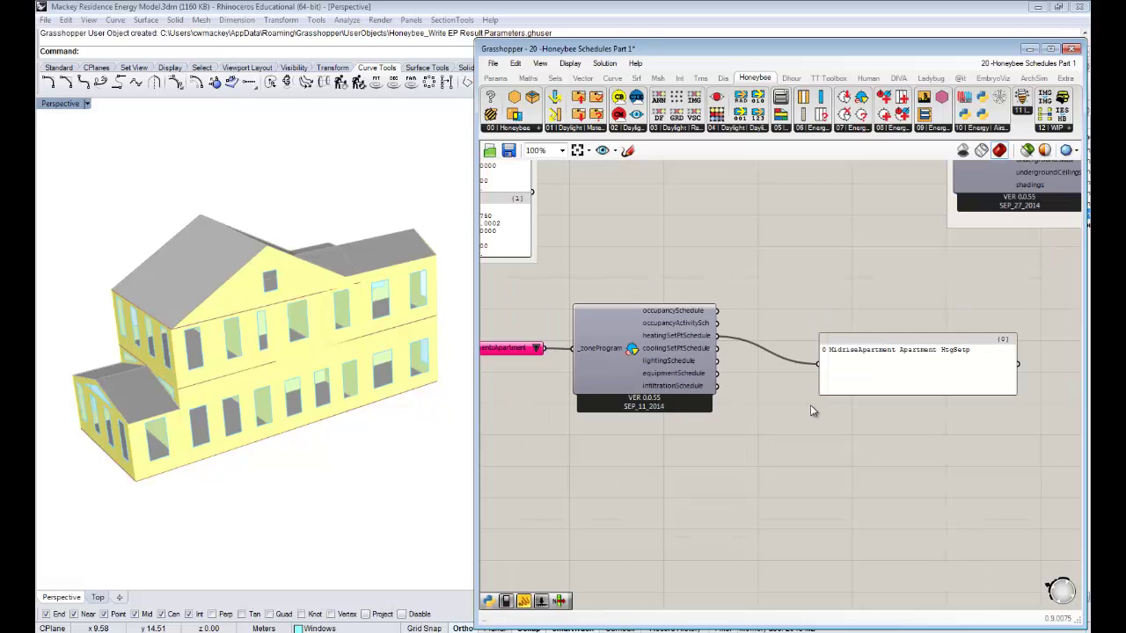
pyautogui.scroll(2, 698, 371)
pyautogui.moveTo(699, 370); pyautogui.dragTo(687, 368)
pyautogui.click(823, 428)
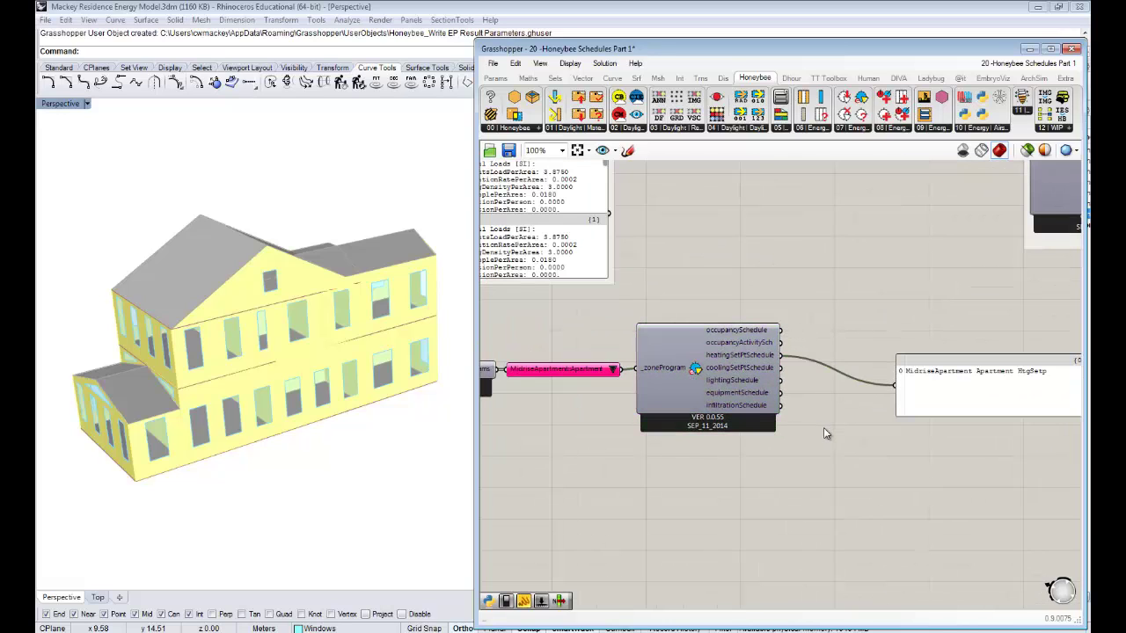
pyautogui.moveTo(862, 436); pyautogui.dragTo(780, 423, button='right')
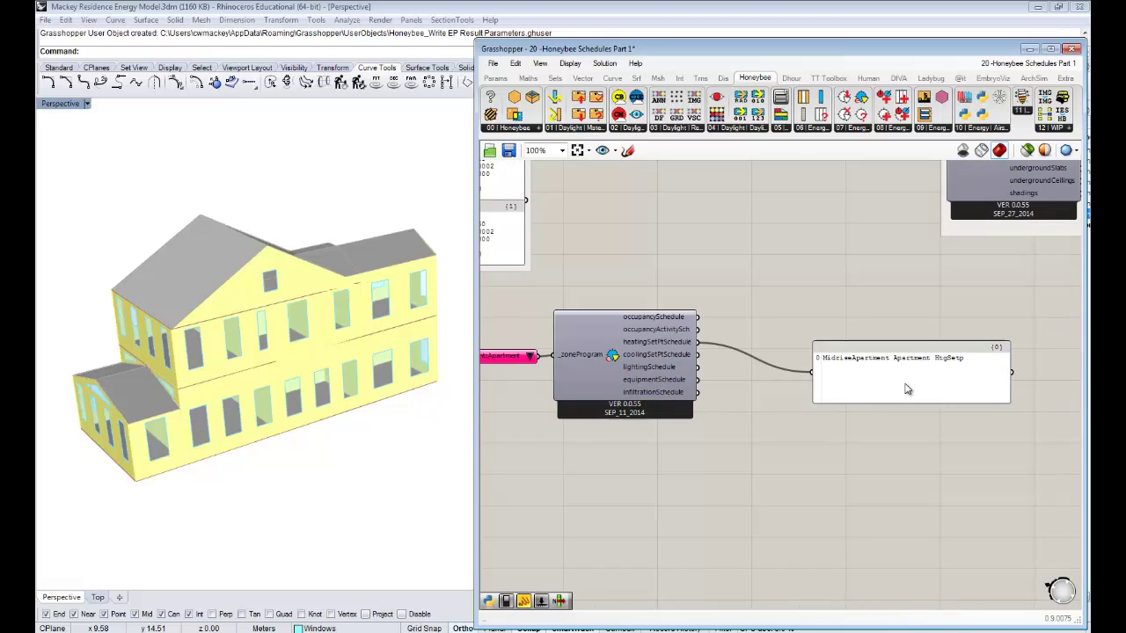
pyautogui.moveTo(895, 402); pyautogui.dragTo(895, 352)
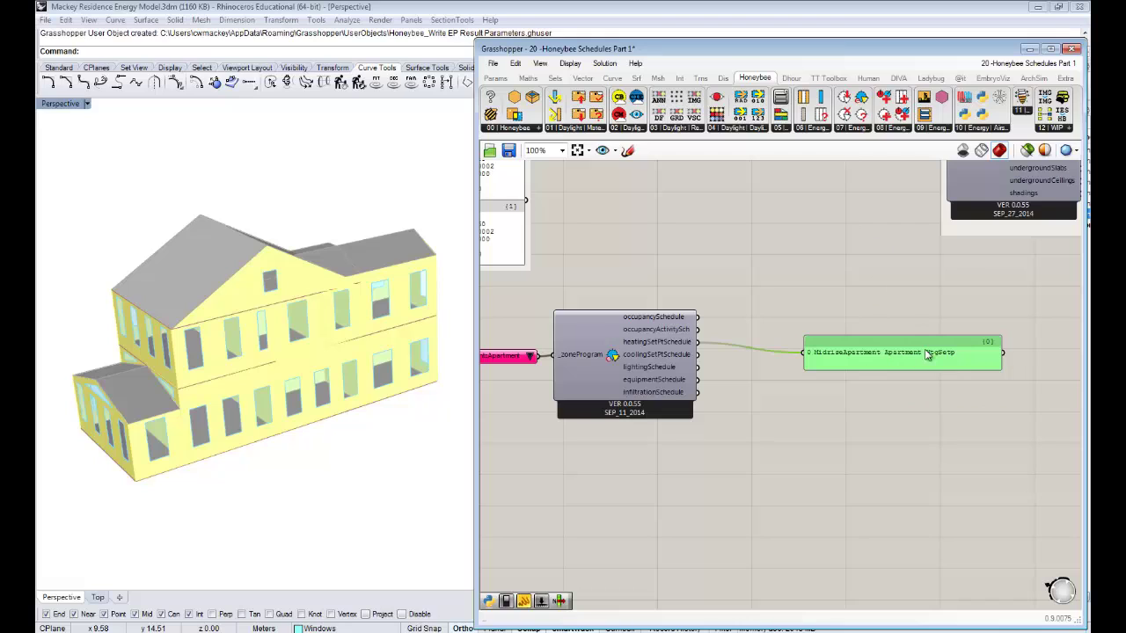
# - Place a Honeybee Decompose EnergyPlus Schedule component beside the schedule outputs and move the heating setpoint panel up out of its way
pyautogui.click(858, 131)
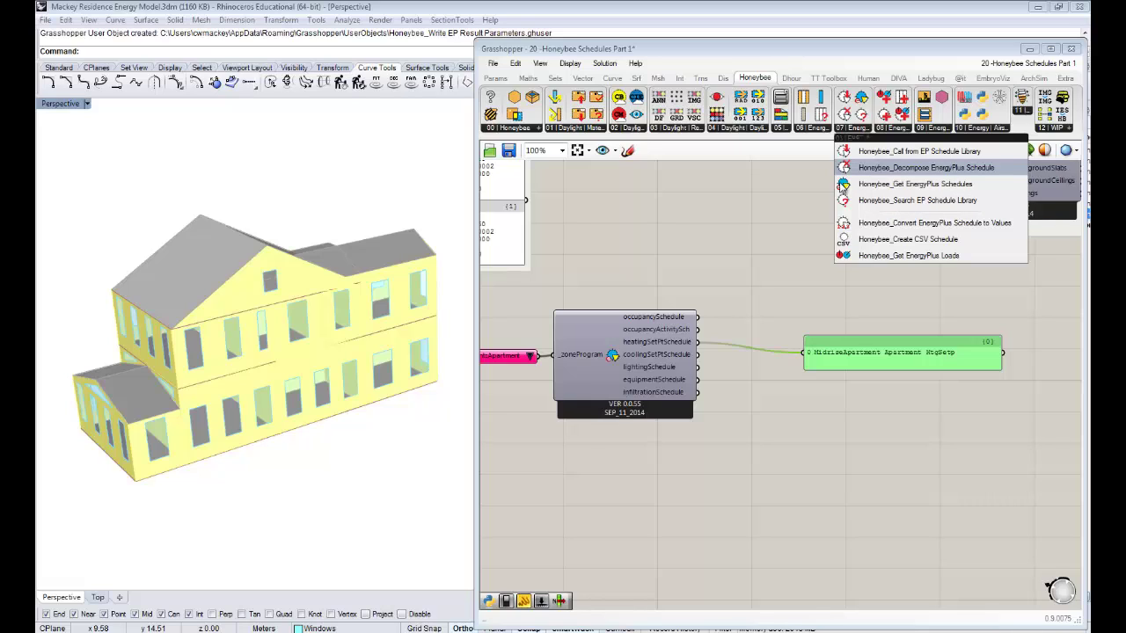
pyautogui.moveTo(845, 169); pyautogui.dragTo(765, 359)
pyautogui.moveTo(882, 363); pyautogui.dragTo(952, 300)
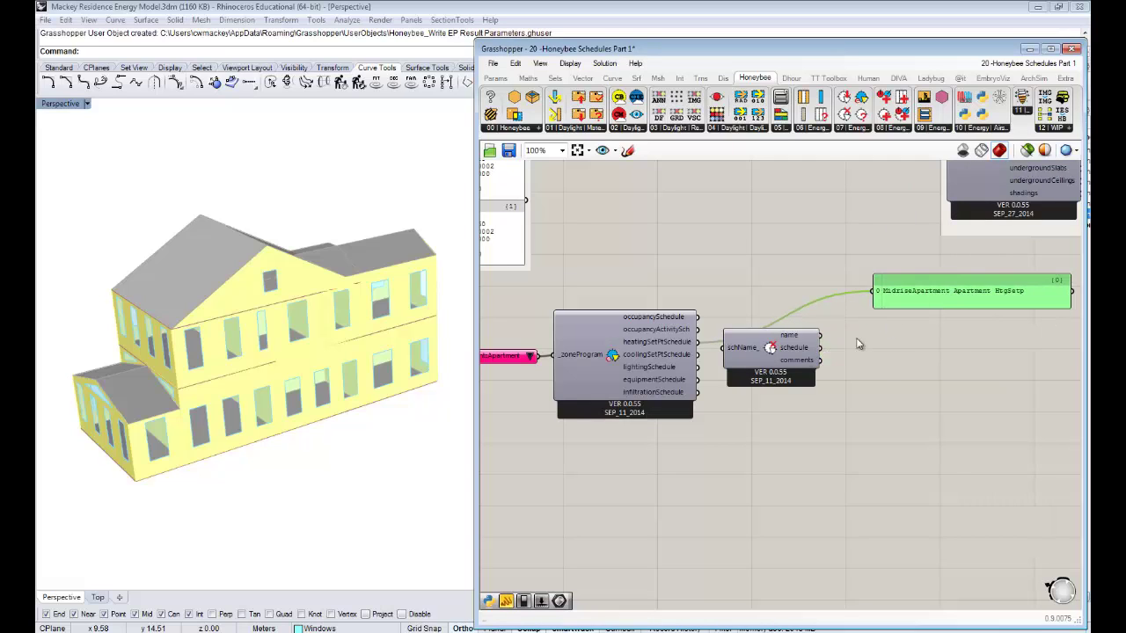
# - Move the Decompose EnergyPlus Schedule component clear of the panel's wire and connect the occupancyActivitySch output to its schName_ input
pyautogui.moveTo(767, 361); pyautogui.dragTo(813, 387)
pyautogui.moveTo(747, 325); pyautogui.dragTo(672, 316, button='right')
pyautogui.scroll(1, 742, 329)
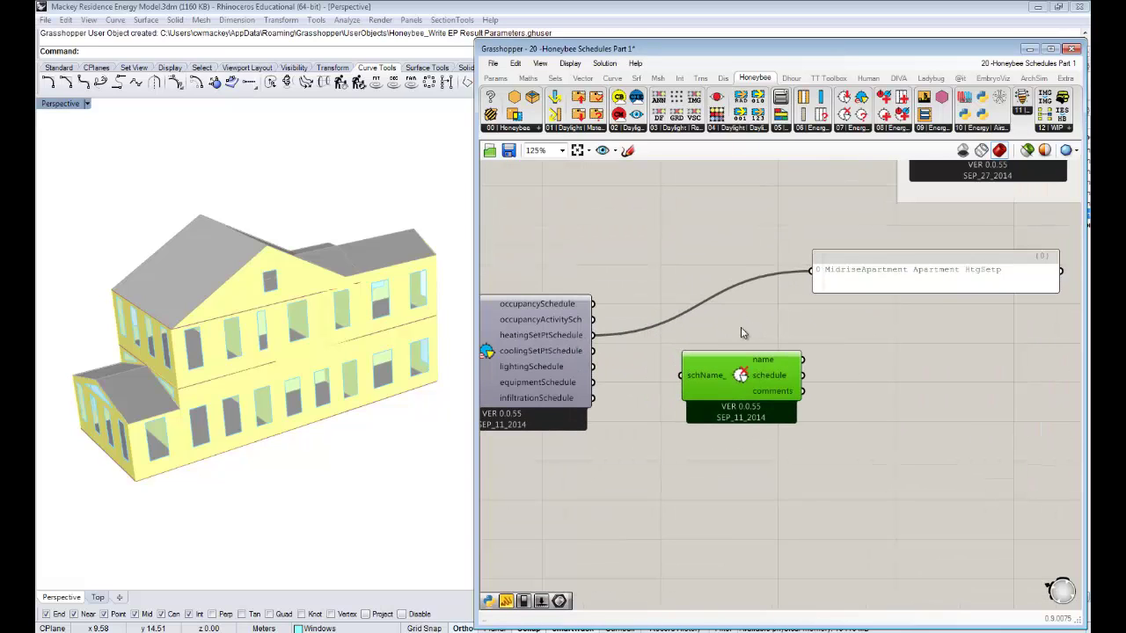
pyautogui.moveTo(593, 335); pyautogui.dragTo(680, 375)
pyautogui.moveTo(751, 378); pyautogui.dragTo(715, 366)
# - Shift the panel lower and rewire it to the Decompose component's name output, ending on its schedule output
pyautogui.moveTo(913, 277); pyautogui.dragTo(922, 306)
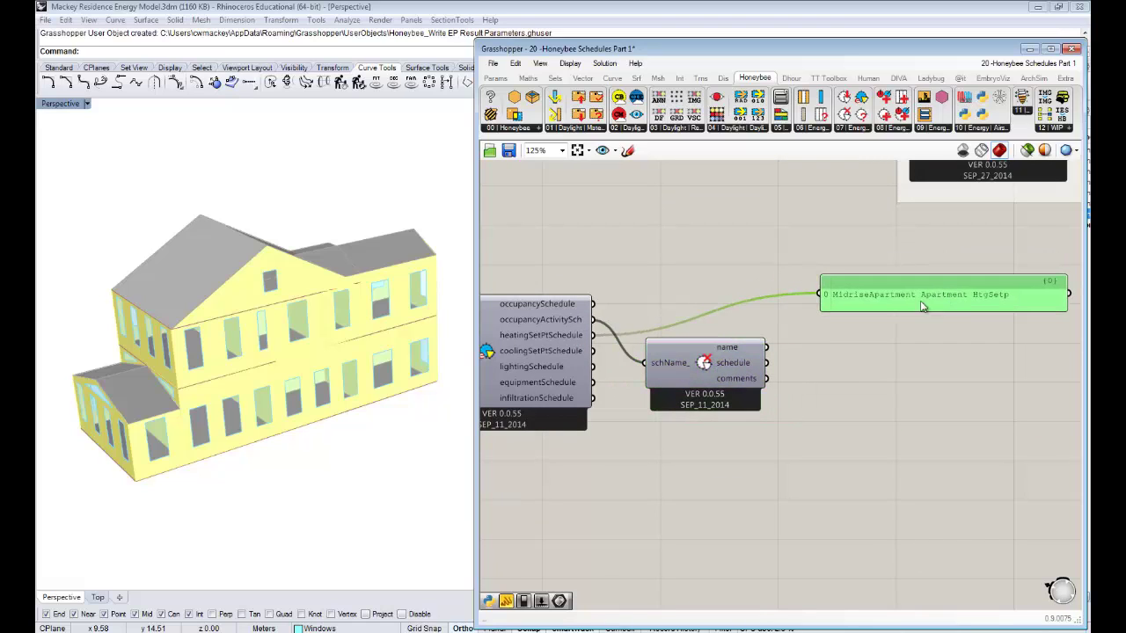
pyautogui.moveTo(764, 348); pyautogui.dragTo(823, 295)
pyautogui.moveTo(896, 295); pyautogui.dragTo(888, 265, button='right')
pyautogui.moveTo(757, 333); pyautogui.dragTo(811, 264)
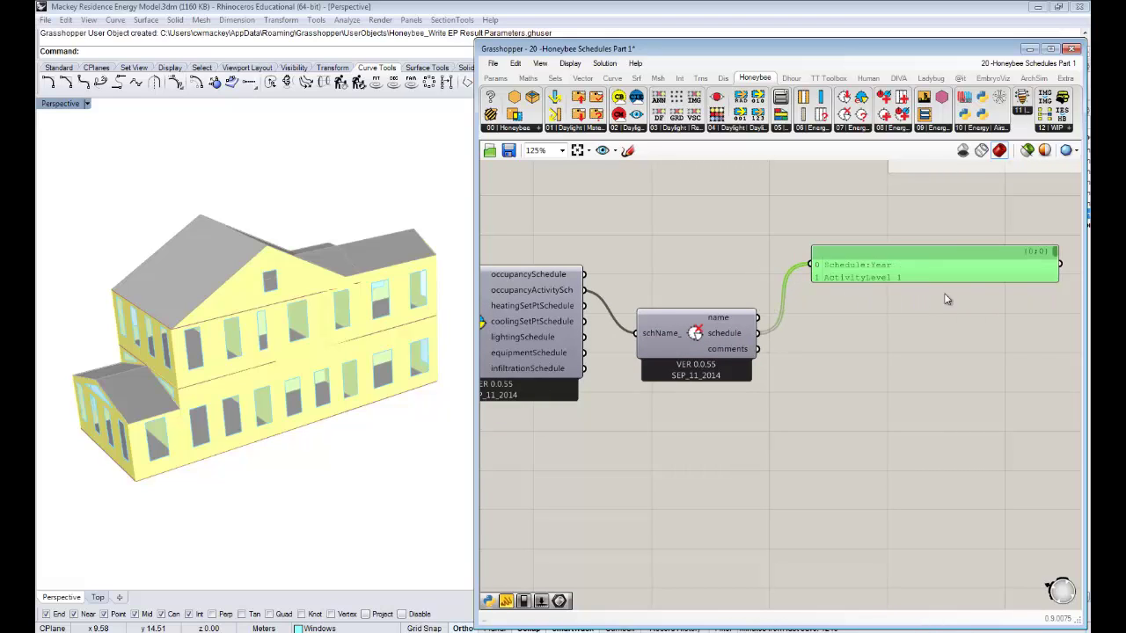
# - Make the decomposed schedule panel taller so that every line of the activity schedule fits
pyautogui.moveTo(932, 294); pyautogui.dragTo(874, 264, button='right')
pyautogui.moveTo(884, 252); pyautogui.dragTo(895, 342)
pyautogui.moveTo(742, 351); pyautogui.dragTo(802, 342, button='right')
pyautogui.moveTo(876, 316); pyautogui.dragTo(818, 343, button='right')
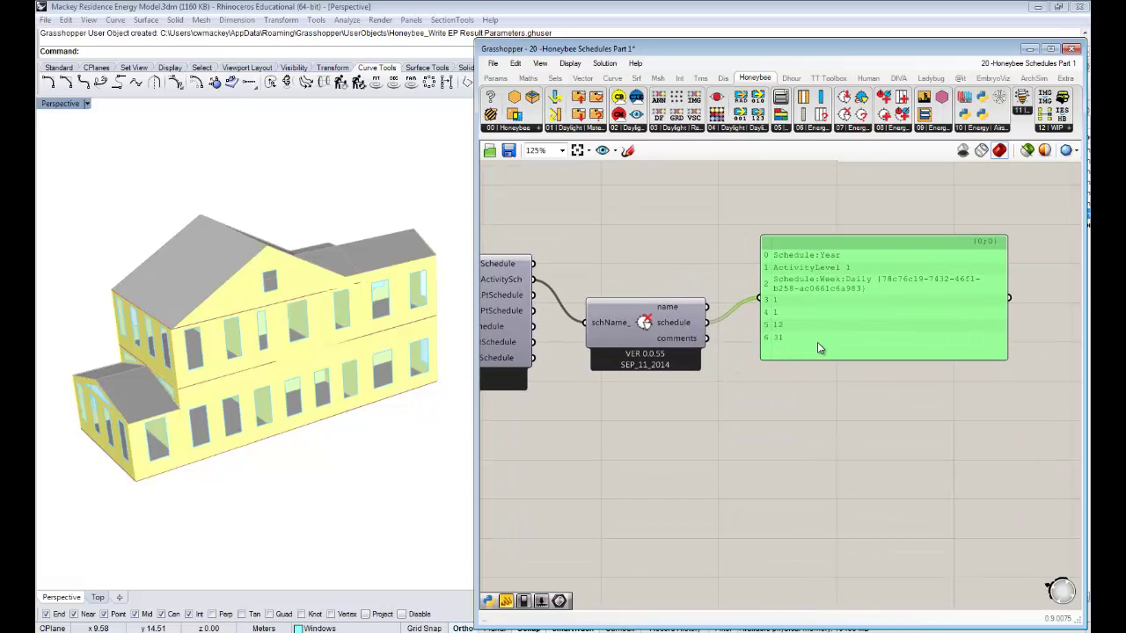
# - Raise the Decompose component slightly and switch its schName_ input to the occupancySchedule output
pyautogui.moveTo(636, 333); pyautogui.dragTo(640, 305)
pyautogui.moveTo(757, 332); pyautogui.dragTo(830, 317, button='right')
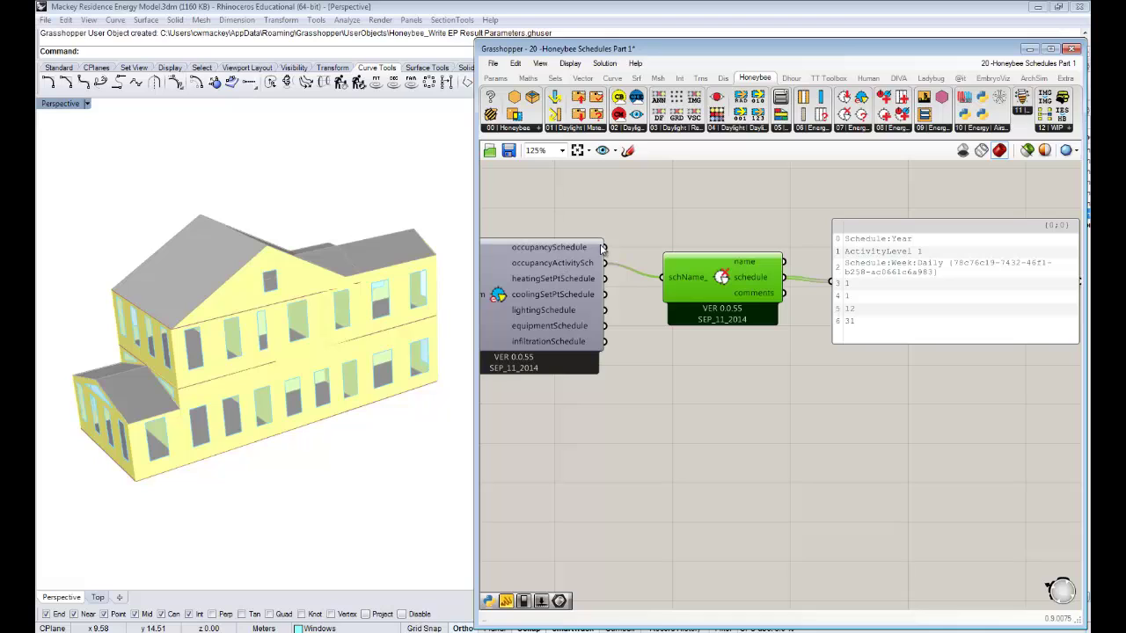
pyautogui.moveTo(638, 256); pyautogui.dragTo(662, 277)
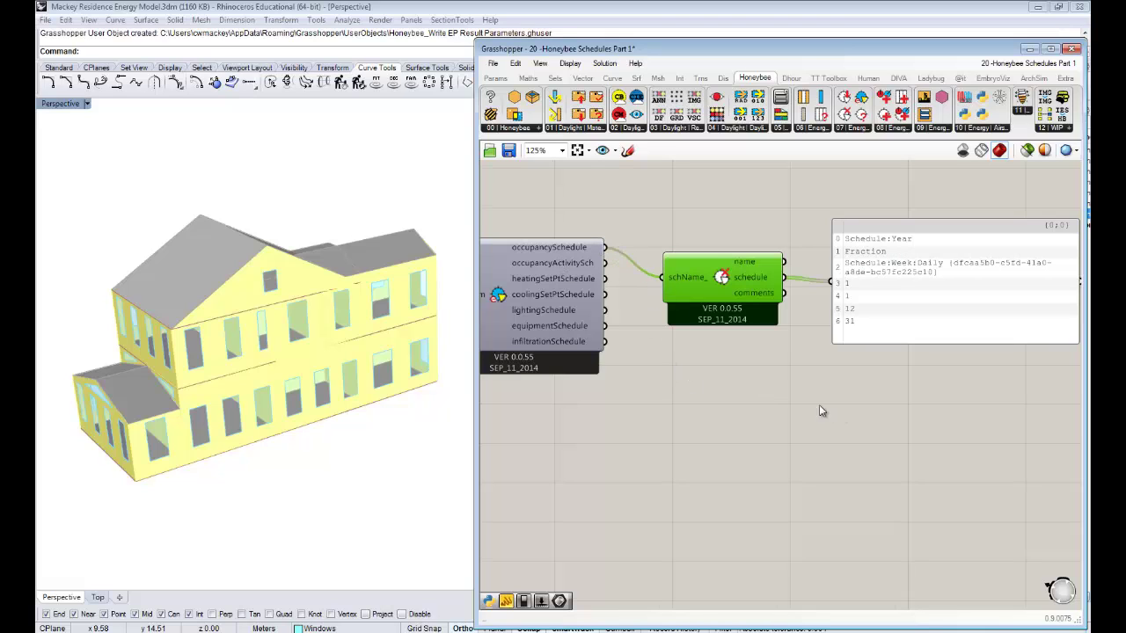
pyautogui.moveTo(820, 410); pyautogui.dragTo(741, 402, button='right')
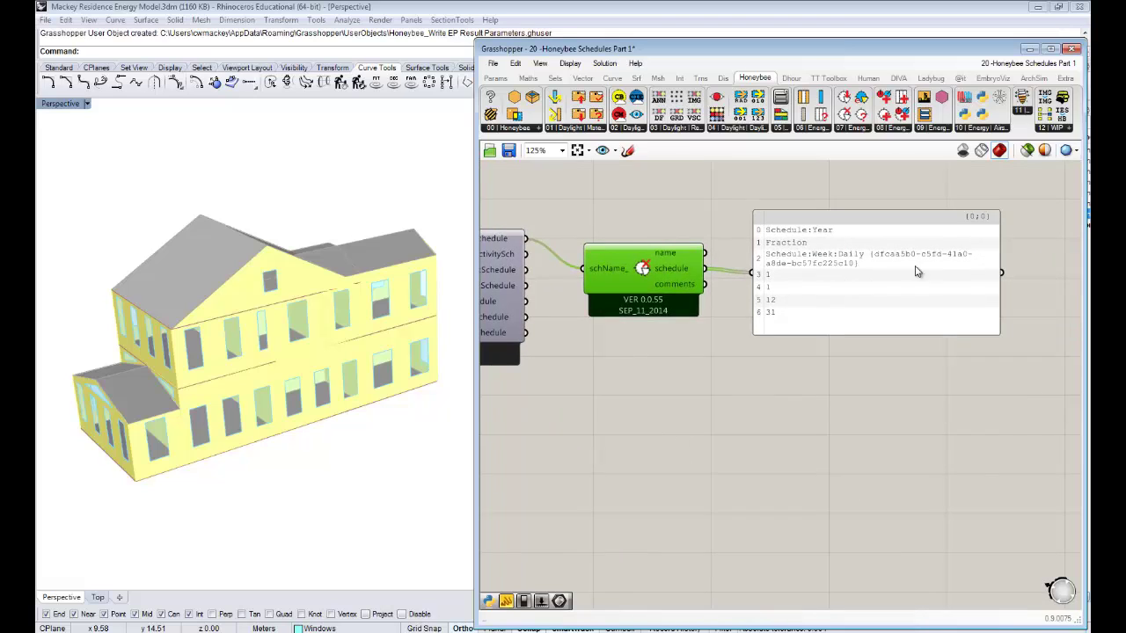
# - Duplicate the schedule panel below the original and connect the copy to the Decompose component's comments output
pyautogui.click(775, 315)
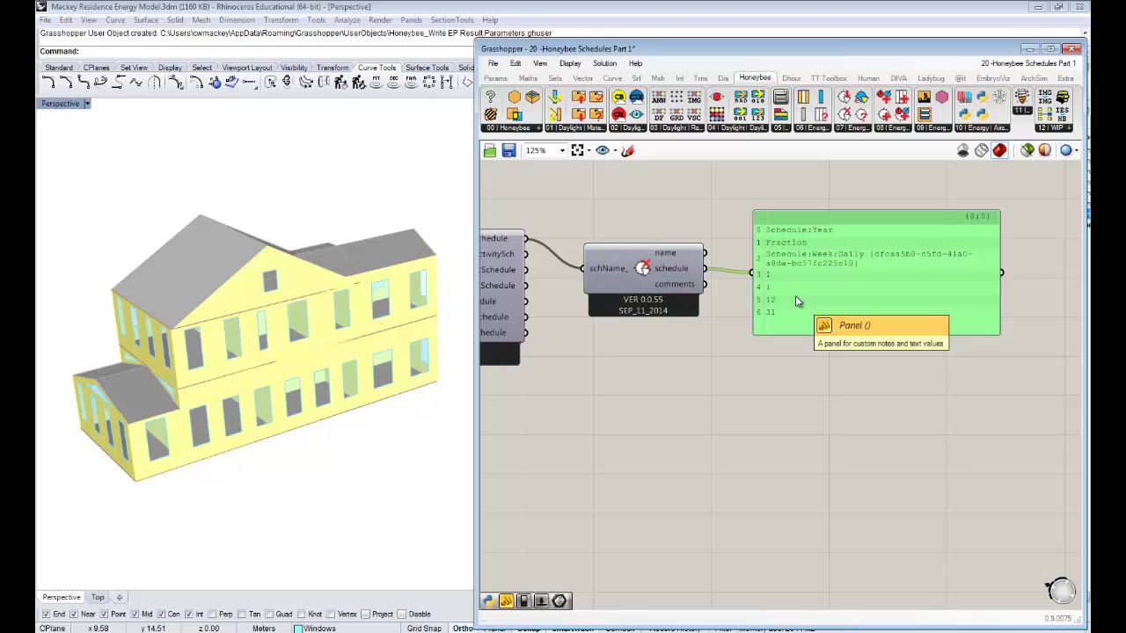
pyautogui.keyDown('alt'); pyautogui.moveTo(800, 296); pyautogui.dragTo(806, 435); pyautogui.keyUp('alt')
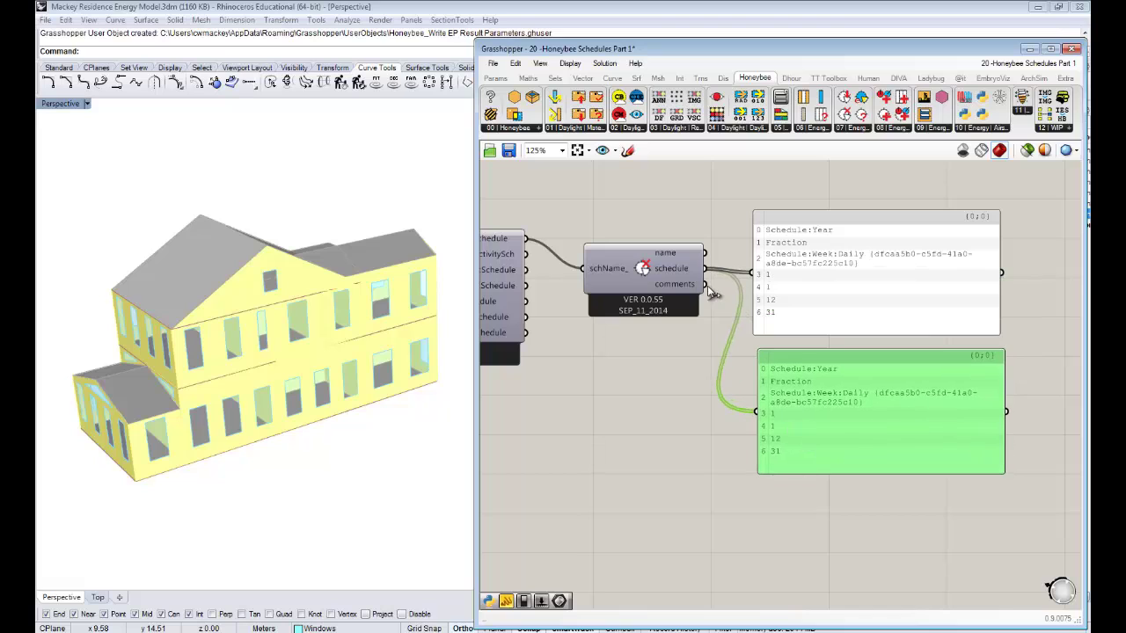
pyautogui.moveTo(705, 285); pyautogui.dragTo(759, 412)
# - Widen the schedule panel until each item fits on one line and place the comments panel directly beside it
pyautogui.moveTo(997, 289); pyautogui.dragTo(824, 282, button='right')
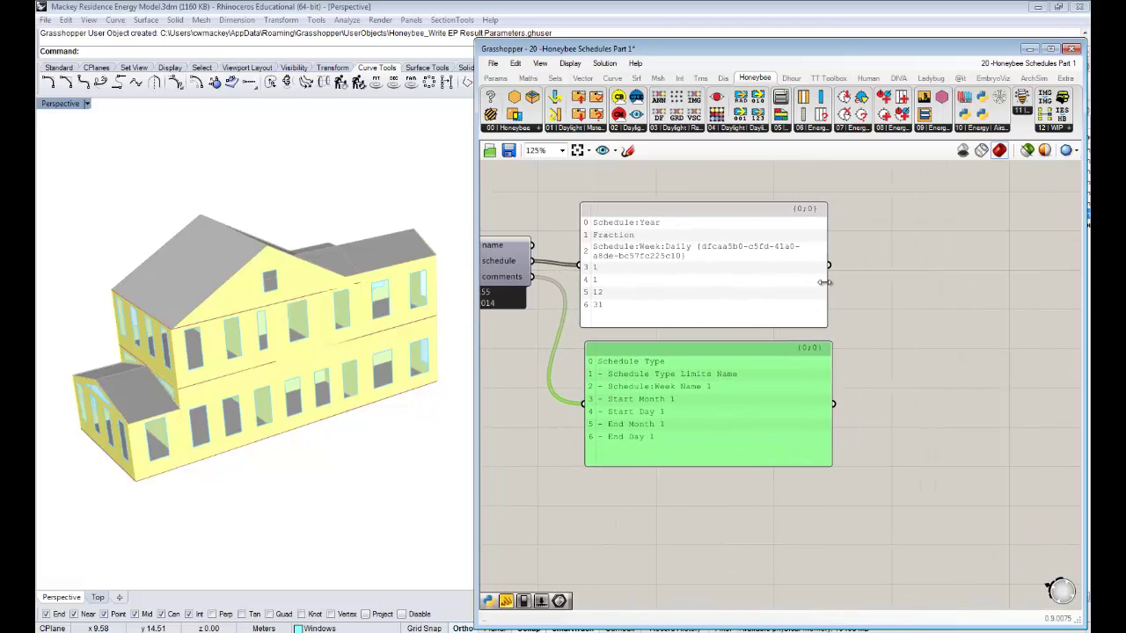
pyautogui.moveTo(824, 282); pyautogui.dragTo(935, 284)
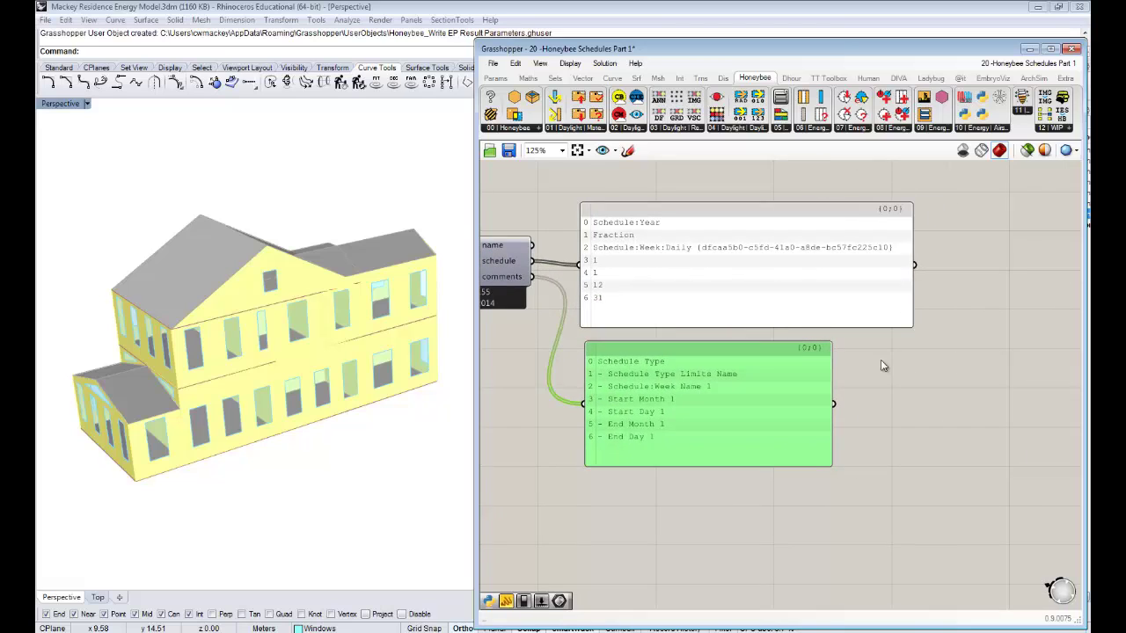
pyautogui.moveTo(882, 360); pyautogui.dragTo(798, 352, button='right')
pyautogui.moveTo(528, 408); pyautogui.dragTo(861, 273)
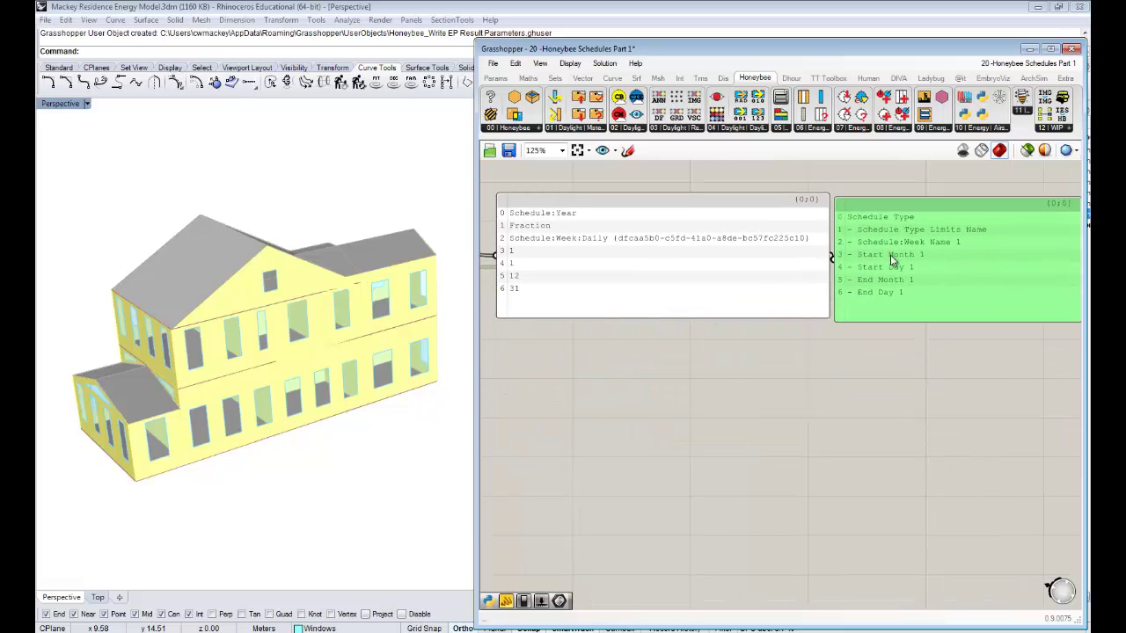
# - Switch the Decompose component's schName_ input to the lightingSchedule output
pyautogui.moveTo(723, 377); pyautogui.dragTo(881, 359, button='right')
pyautogui.scroll(-1, 723, 360)
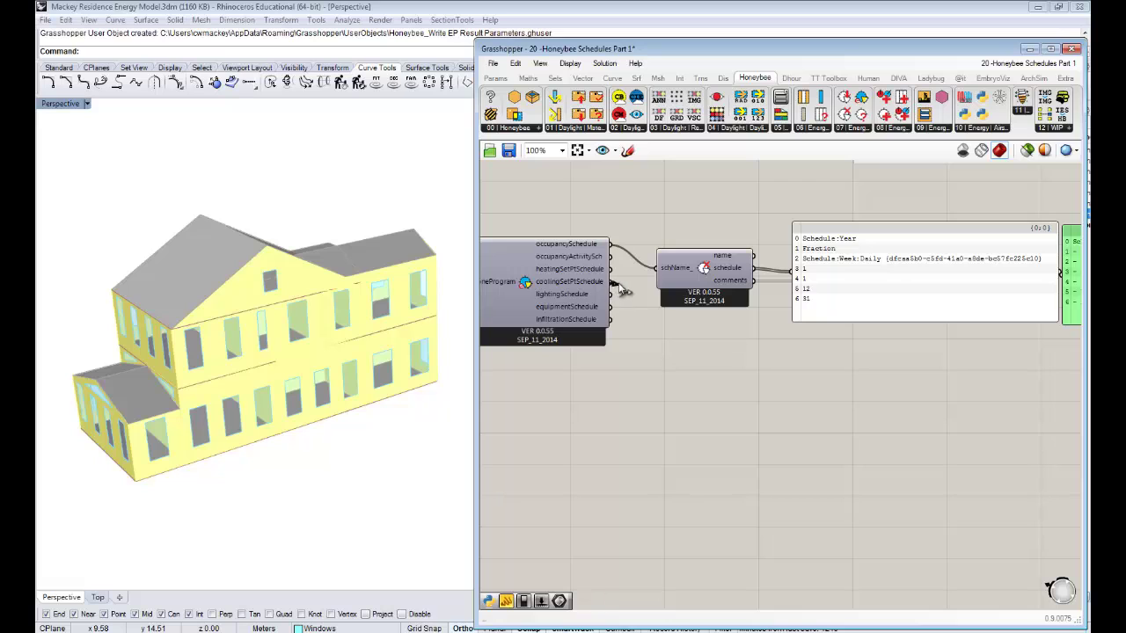
pyautogui.moveTo(611, 281); pyautogui.dragTo(658, 267)
pyautogui.moveTo(779, 341); pyautogui.dragTo(696, 332, button='right')
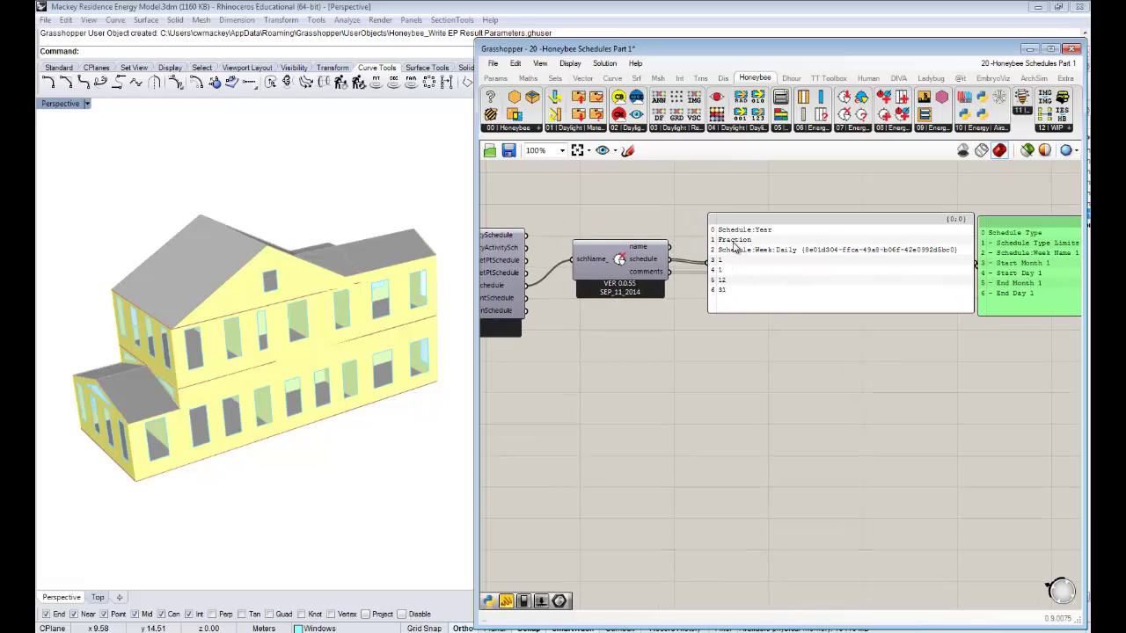
# - Examine the lighting density input in the Change Loads group and compare it with the lighting schedule's type in the decomposed panel
pyautogui.scroll(-1, 771, 274)
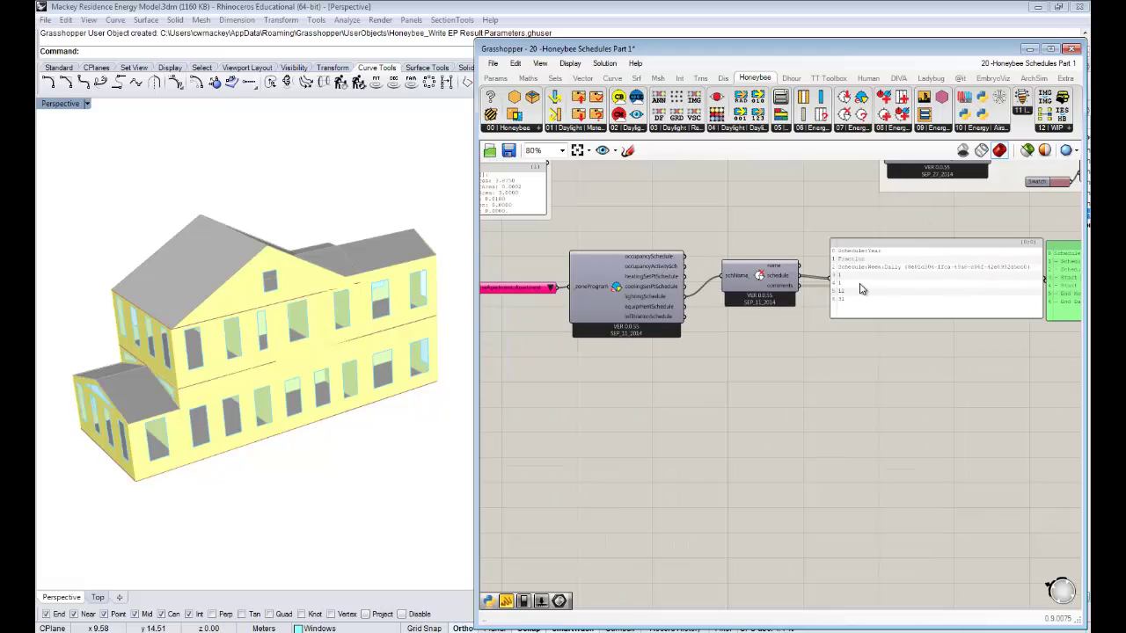
pyautogui.scroll(-1, 869, 273)
pyautogui.moveTo(602, 261); pyautogui.dragTo(843, 384, button='right')
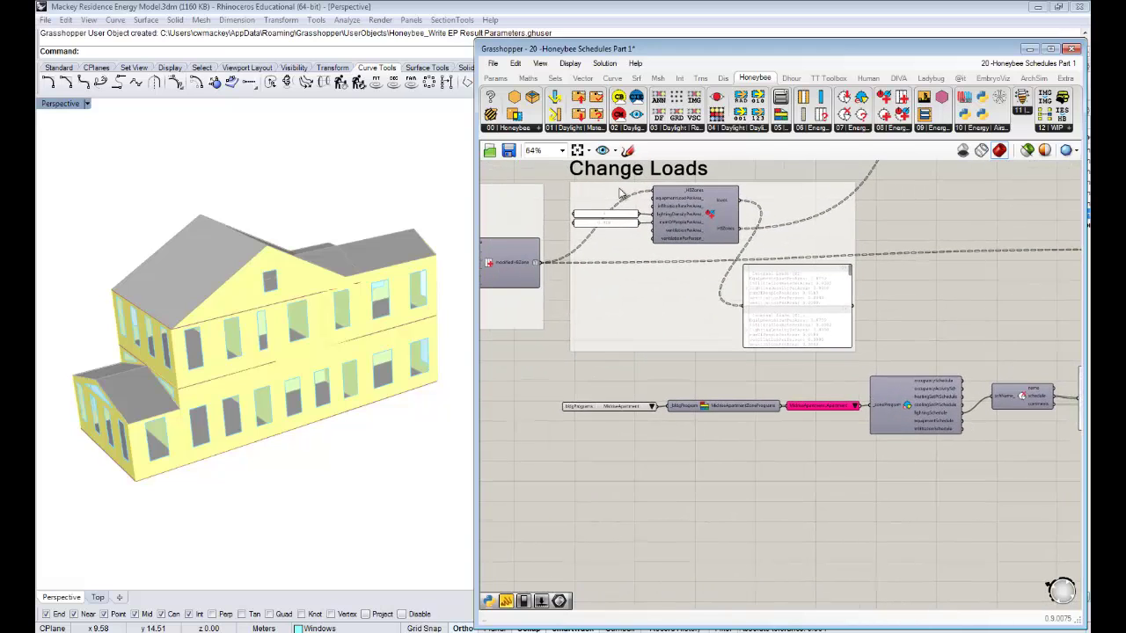
pyautogui.scroll(3, 643, 235)
pyautogui.click(590, 196)
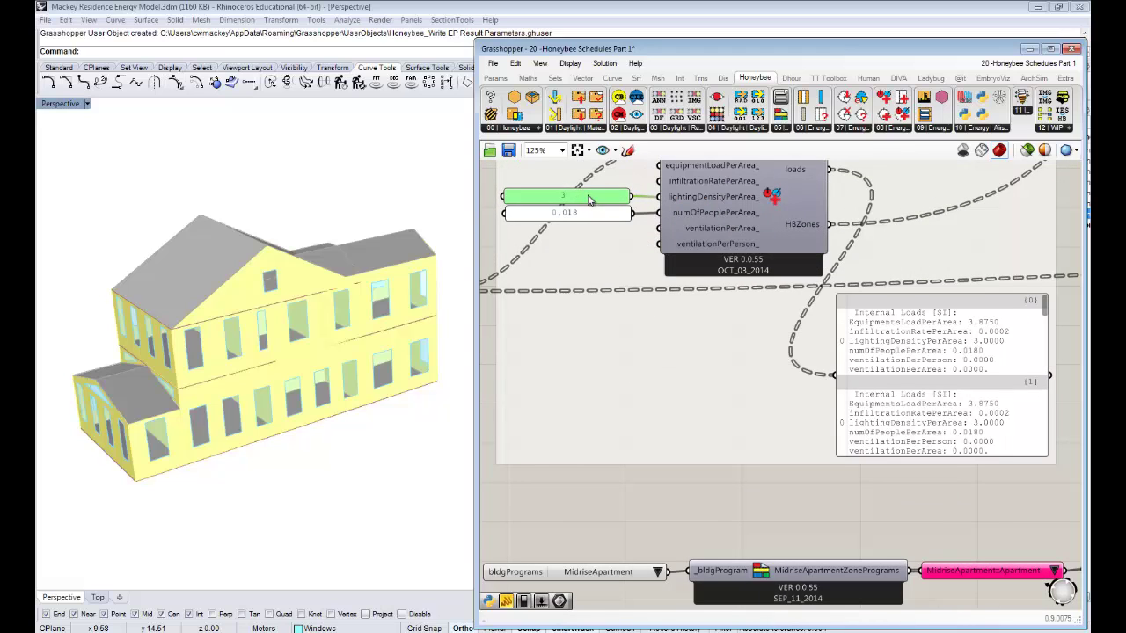
pyautogui.scroll(-2, 590, 205)
pyautogui.moveTo(831, 396)
pyautogui.mouseDown(button='right')
pyautogui.moveTo(699, 338)
pyautogui.moveTo(581, 317)
pyautogui.moveTo(688, 380)
pyautogui.mouseUp(button='right')
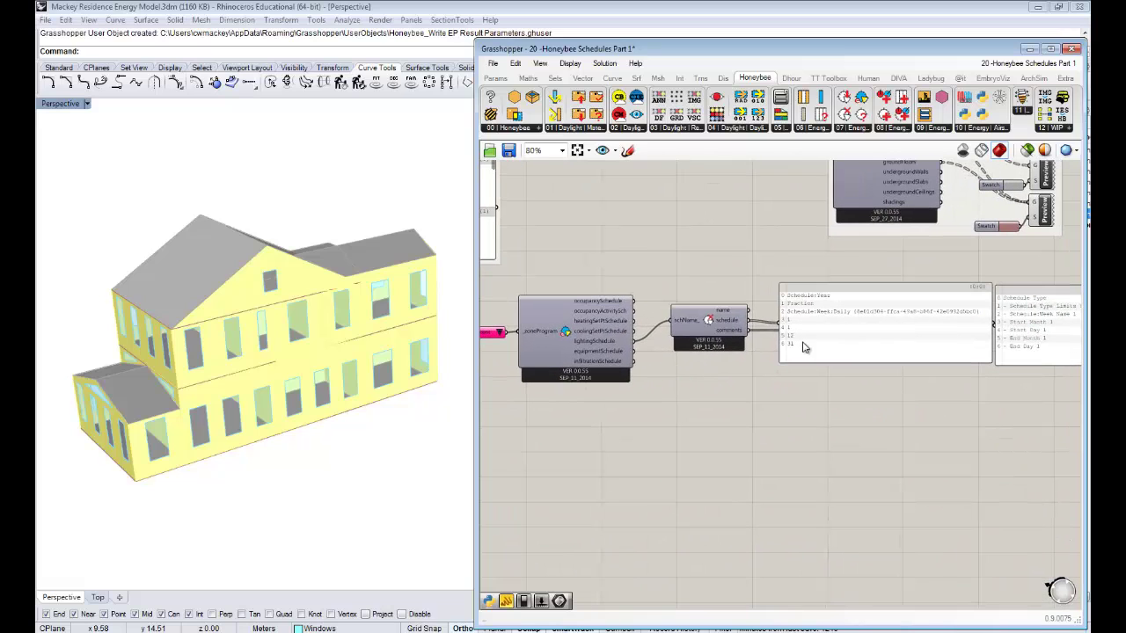
pyautogui.scroll(1, 635, 361)
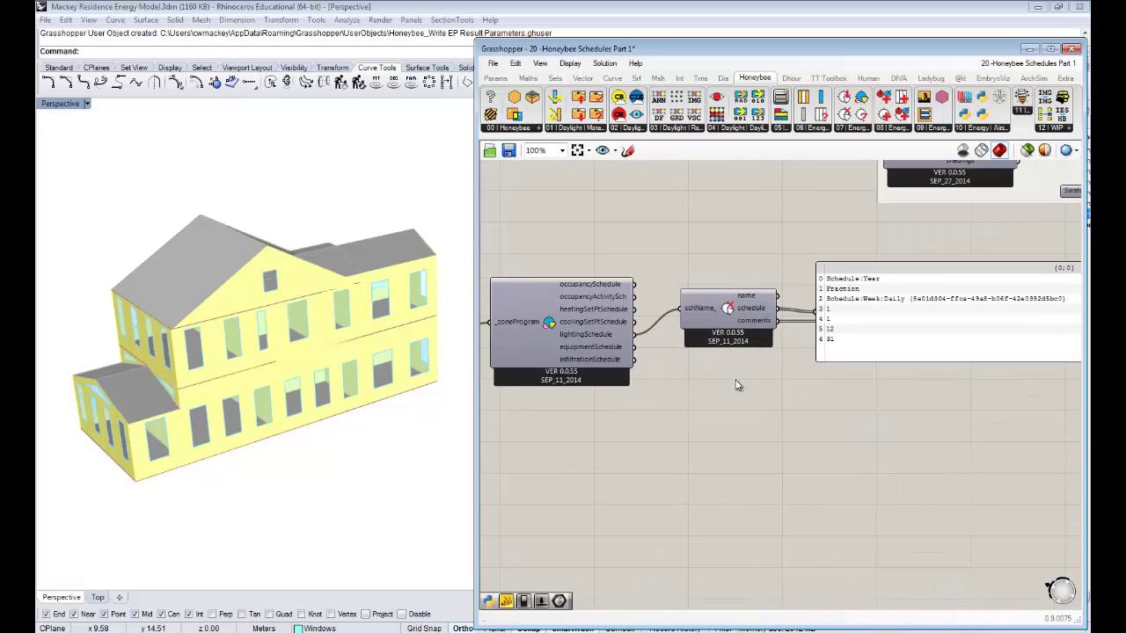
# - Switch the Decompose component's schName_ input to the coolingSetPtSchedule output and bring both result panels into view
pyautogui.moveTo(770, 386)
pyautogui.mouseDown(button='right')
pyautogui.moveTo(662, 367)
pyautogui.moveTo(743, 358)
pyautogui.mouseUp(button='right')
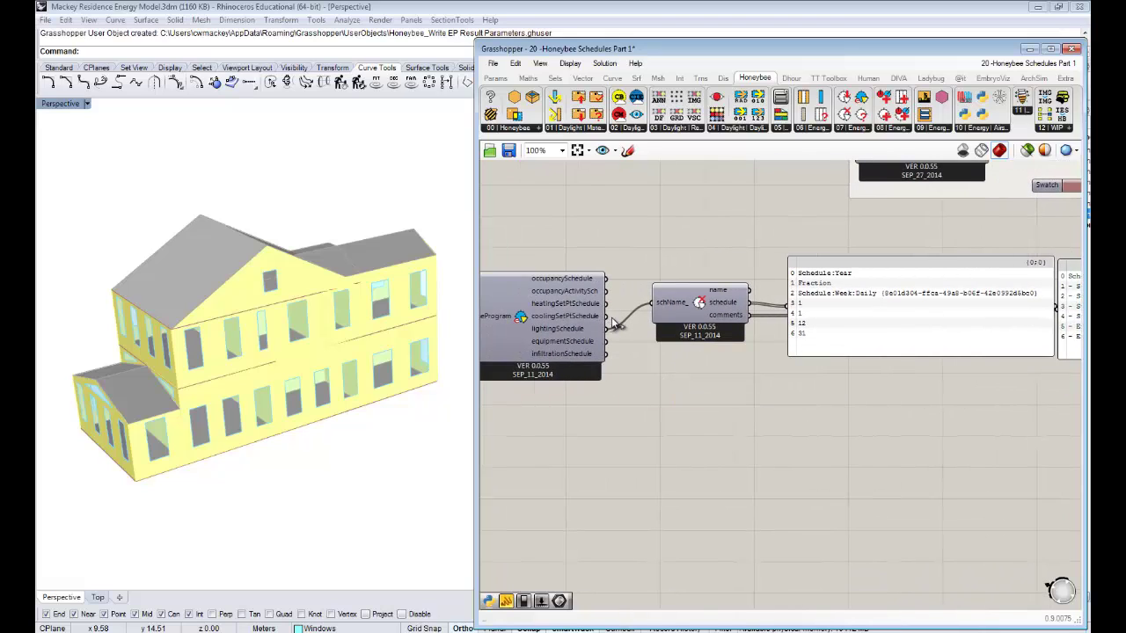
pyautogui.moveTo(607, 316); pyautogui.dragTo(651, 303)
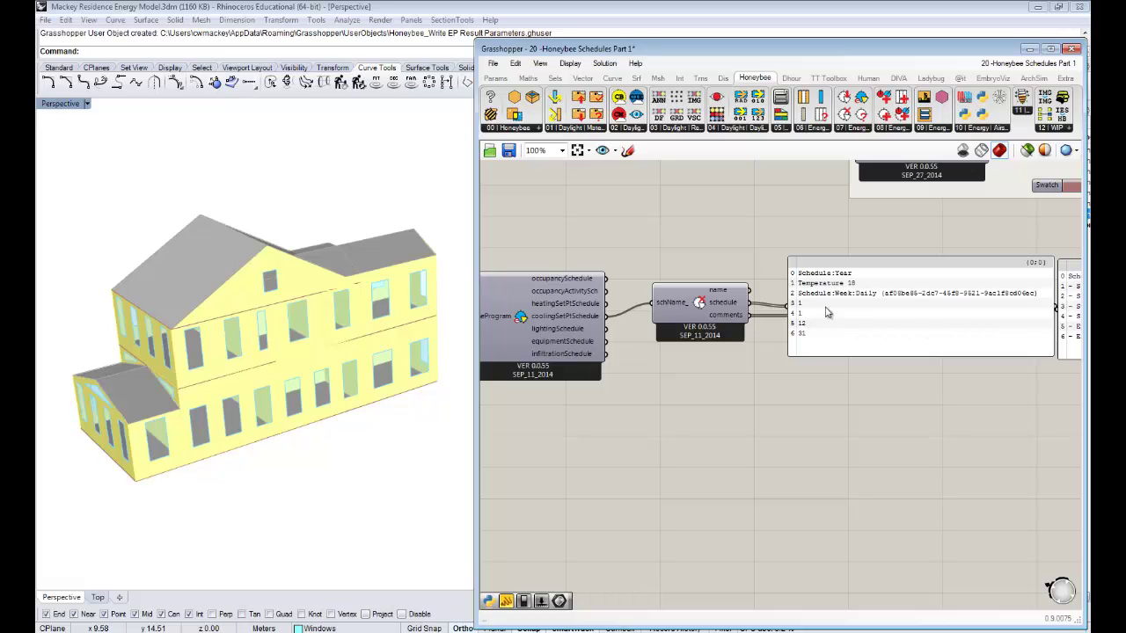
pyautogui.moveTo(934, 335); pyautogui.dragTo(813, 346, button='right')
pyautogui.moveTo(711, 352); pyautogui.dragTo(738, 350, button='right')
pyautogui.scroll(-2, 662, 349)
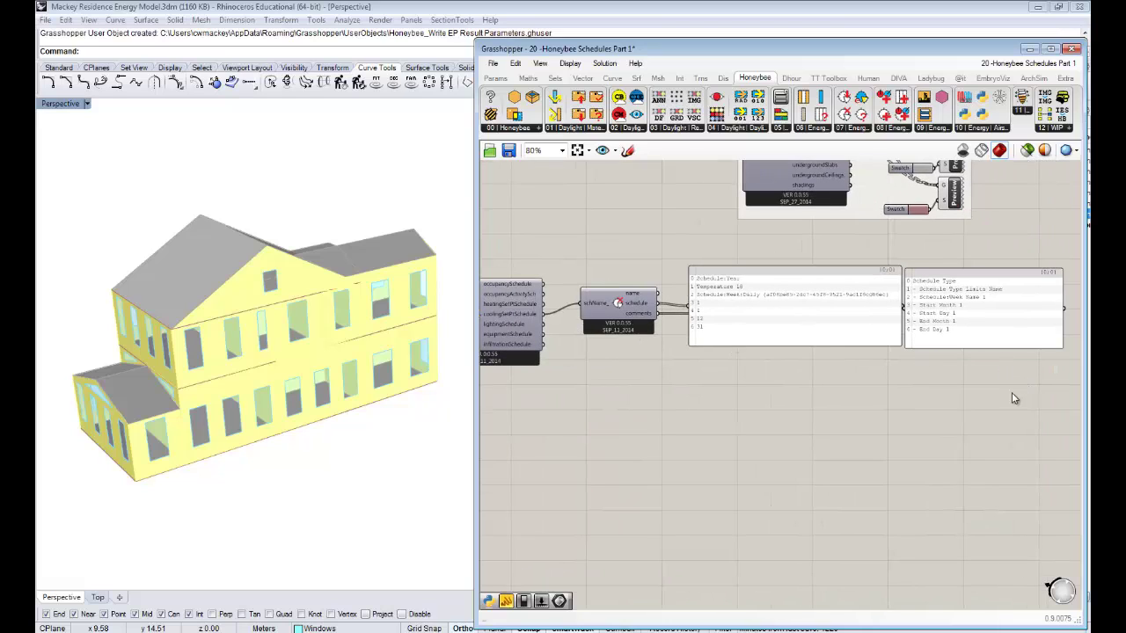
# - Review the decomposed cooling setpoint schedule against its comments panel and check the zone program feeding the schedules
pyautogui.moveTo(1015, 400); pyautogui.dragTo(608, 259)
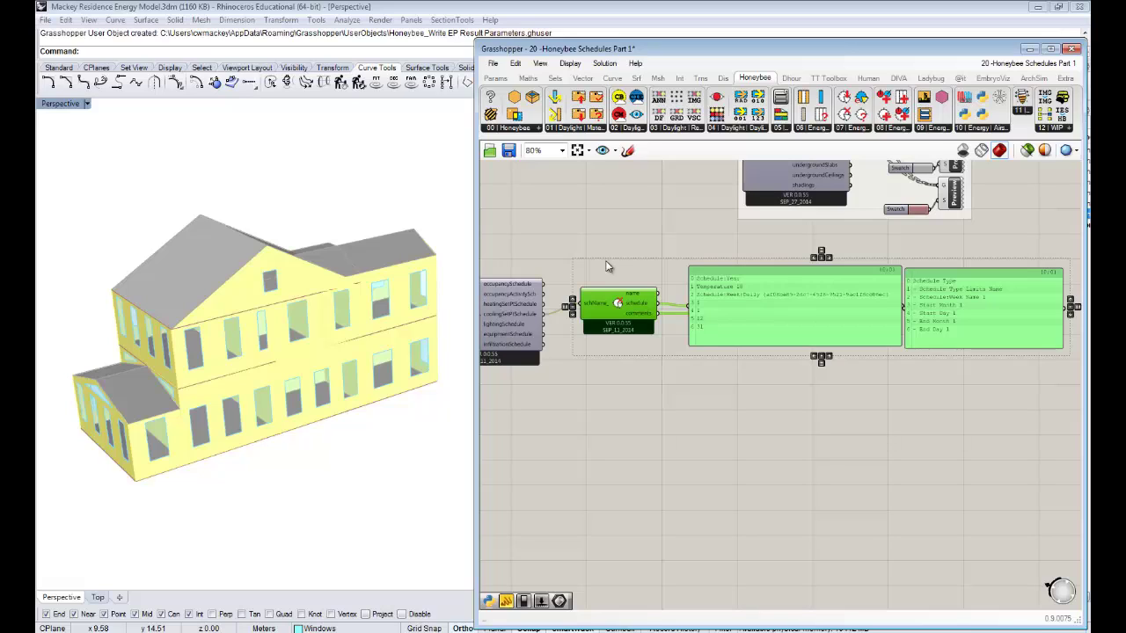
pyautogui.click(626, 381)
pyautogui.moveTo(563, 410); pyautogui.dragTo(646, 399, button='right')
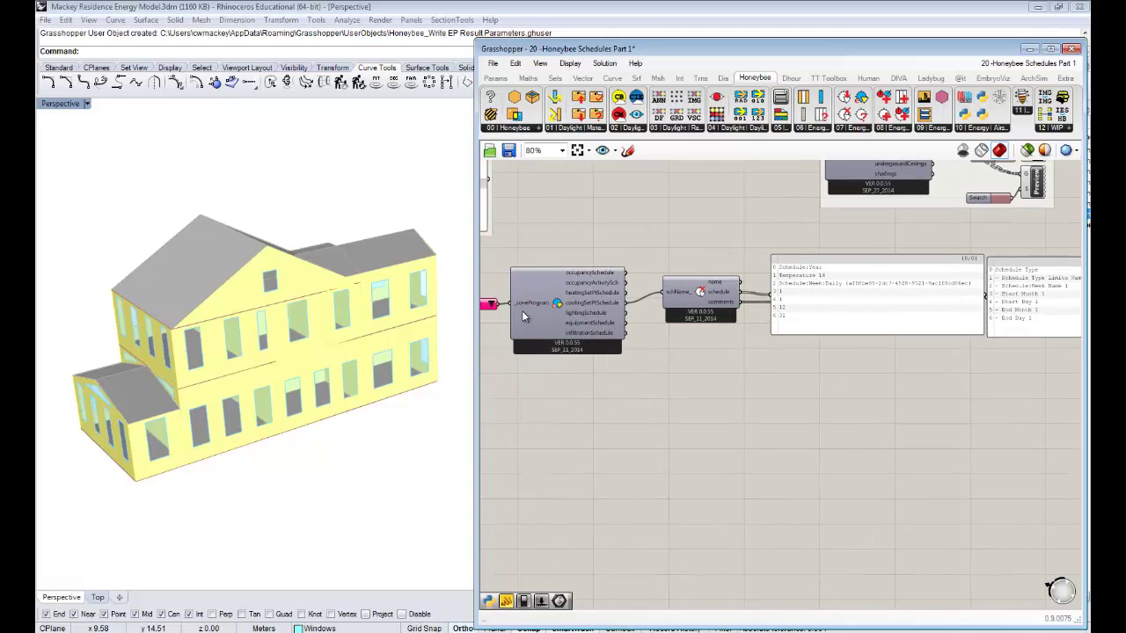
pyautogui.moveTo(530, 306)
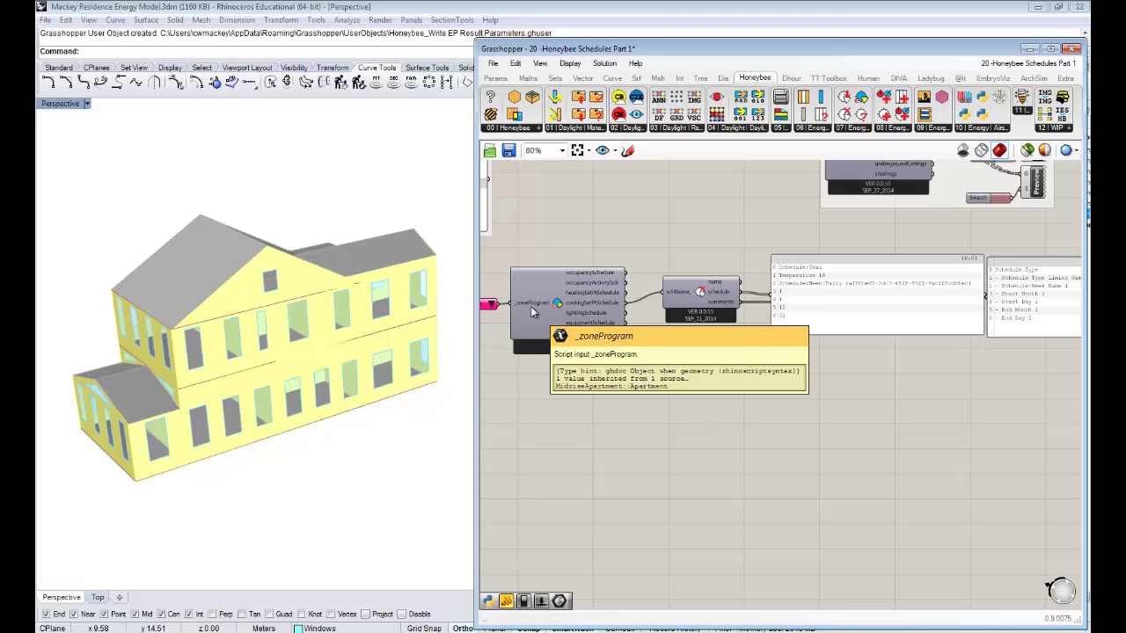
pyautogui.moveTo(764, 358); pyautogui.dragTo(714, 357, button='right')
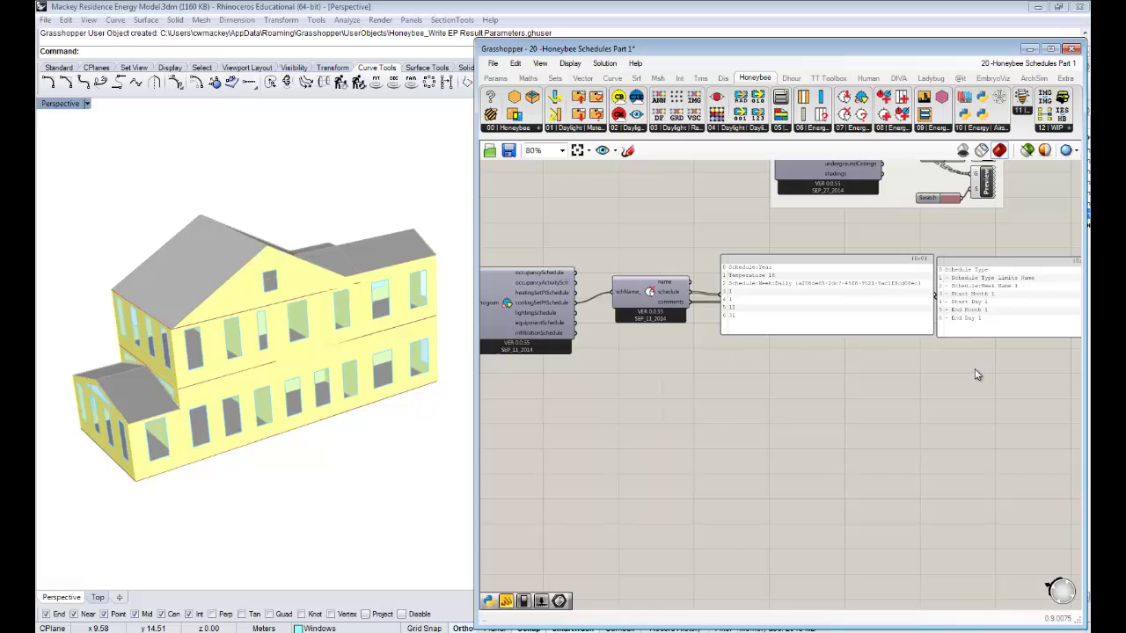
pyautogui.moveTo(975, 375); pyautogui.dragTo(952, 364, button='right')
pyautogui.click(982, 304)
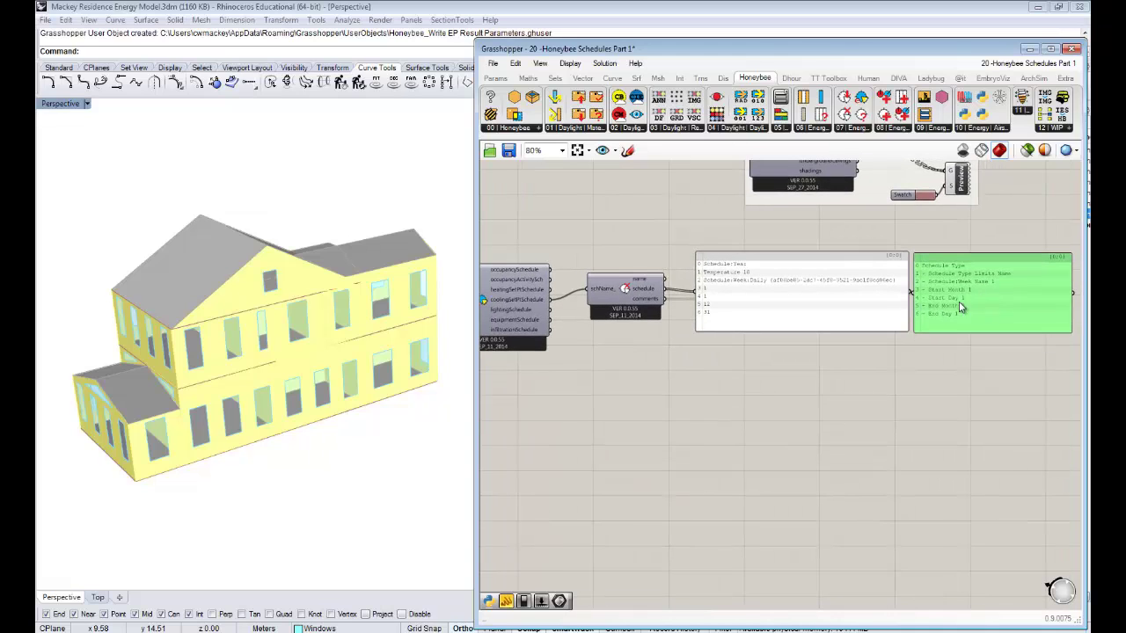
pyautogui.moveTo(849, 301); pyautogui.dragTo(843, 305)
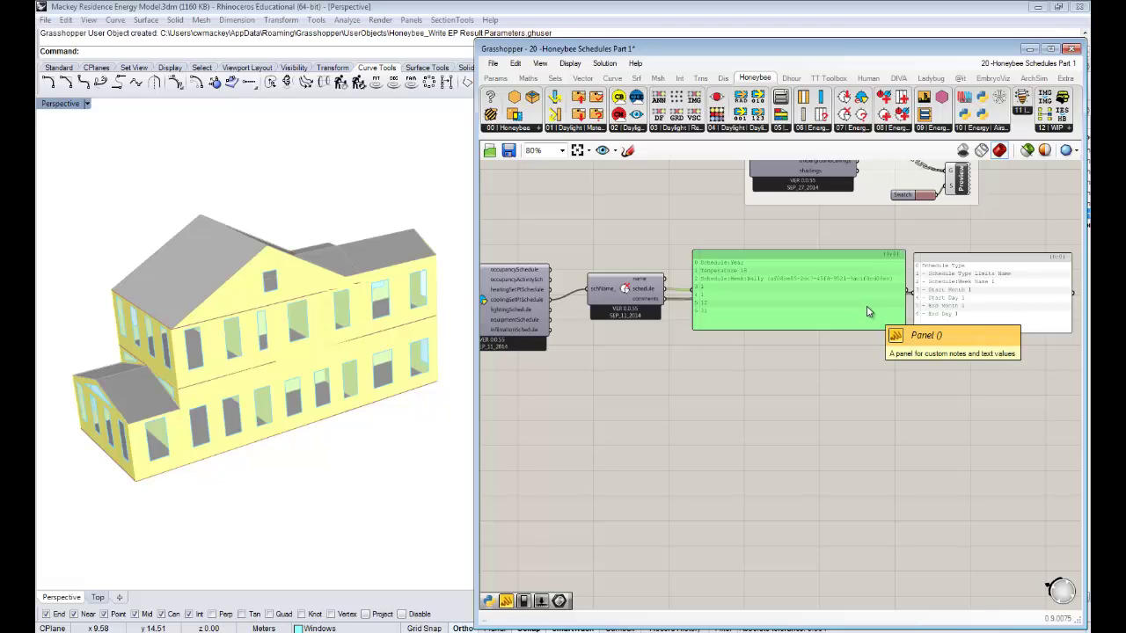
# - Delete the Decompose EnergyPlus Schedule component together with its schedule and comments panels
pyautogui.moveTo(1020, 364); pyautogui.dragTo(621, 257)
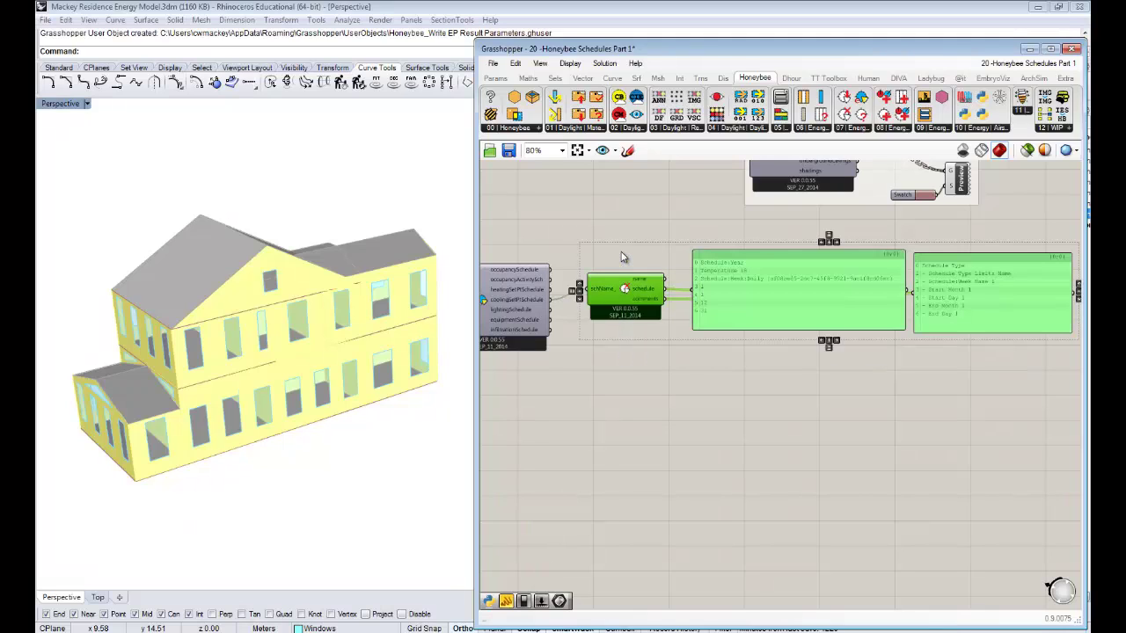
pyautogui.press('Delete')
# - Place a Honeybee Convert EnergyPlus Schedule to Values component beside the schedule outputs and connect occupancySchedule to its _schName input
pyautogui.moveTo(581, 261); pyautogui.dragTo(695, 301, button='right')
pyautogui.click(854, 129)
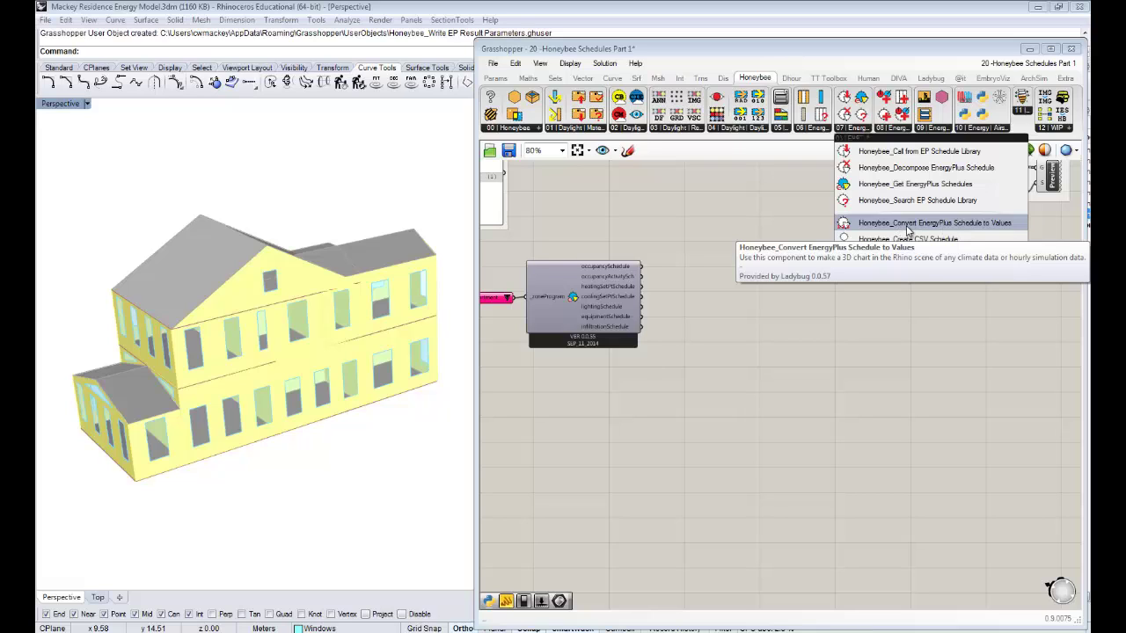
pyautogui.moveTo(913, 227); pyautogui.dragTo(762, 305)
pyautogui.scroll(3, 686, 281)
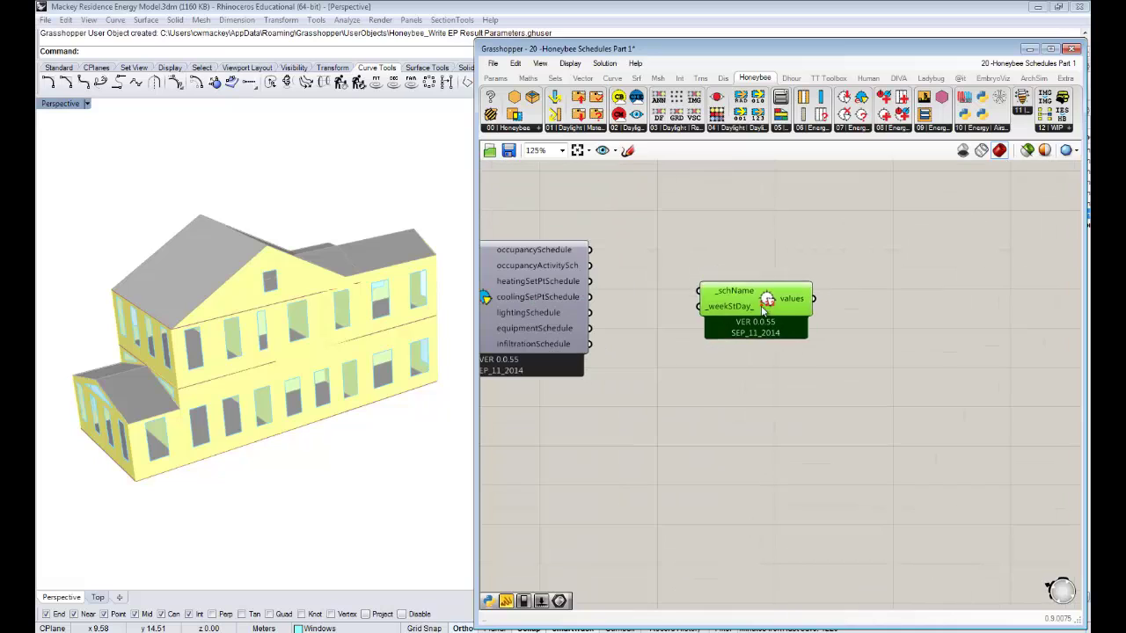
pyautogui.moveTo(679, 275); pyautogui.dragTo(663, 283, button='right')
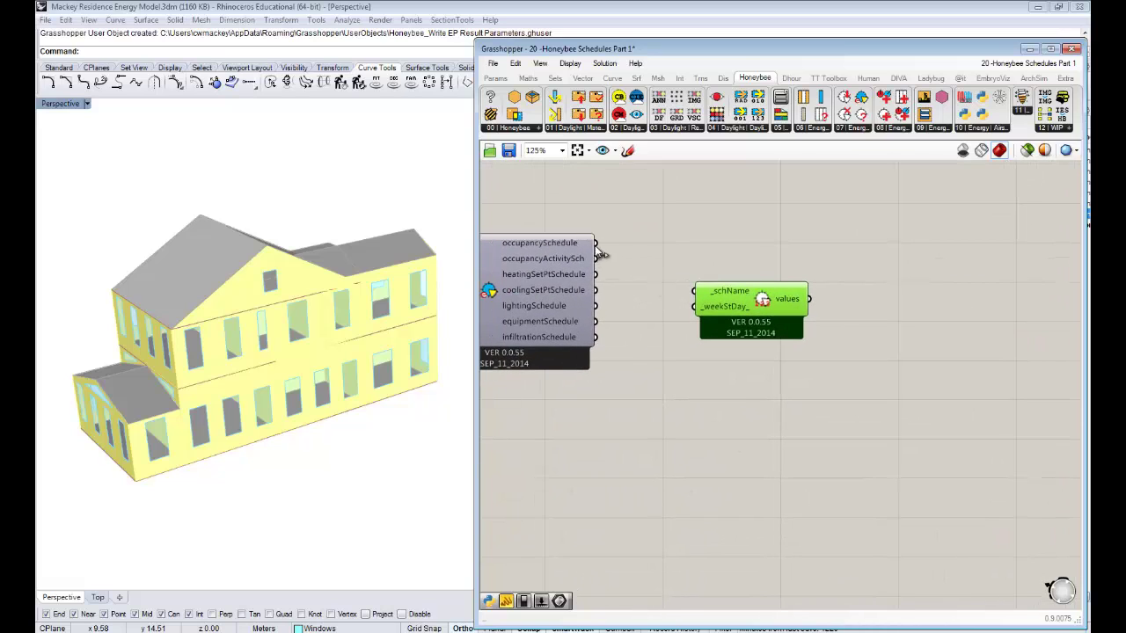
pyautogui.moveTo(595, 243); pyautogui.dragTo(709, 290)
pyautogui.moveTo(879, 308); pyautogui.dragTo(837, 292, button='right')
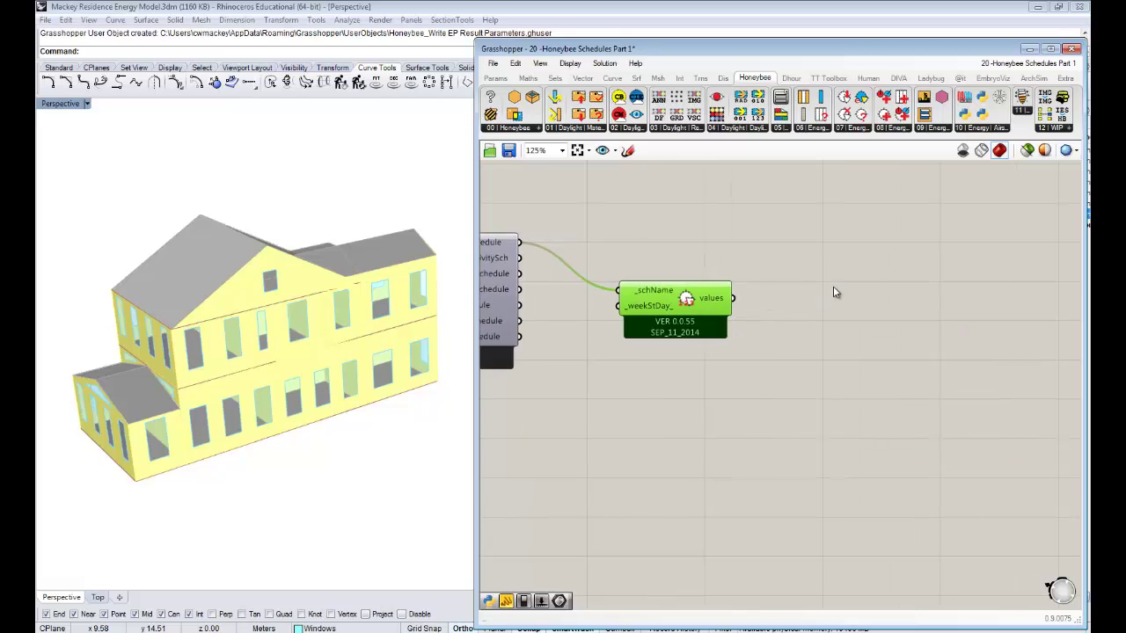
# - Add a panel beside the Convert EnergyPlus Schedule to Values component and connect the values output to it
pyautogui.doubleClick(833, 285)
pyautogui.write('panel')
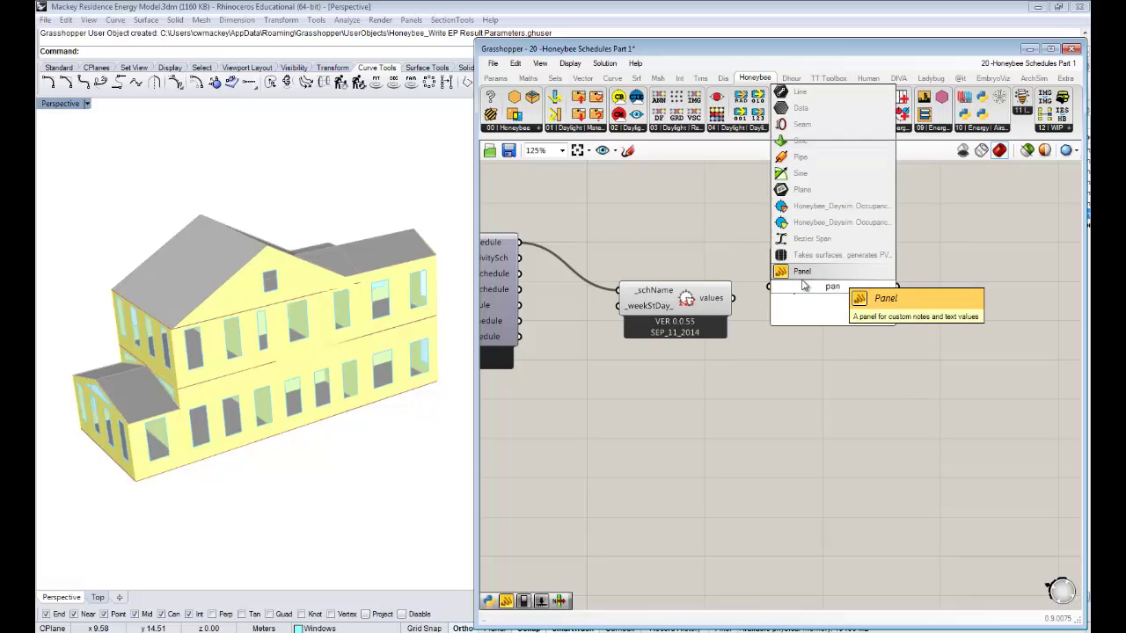
pyautogui.press('Return')
pyautogui.moveTo(737, 303); pyautogui.dragTo(770, 286)
pyautogui.moveTo(888, 345); pyautogui.dragTo(730, 321, button='right')
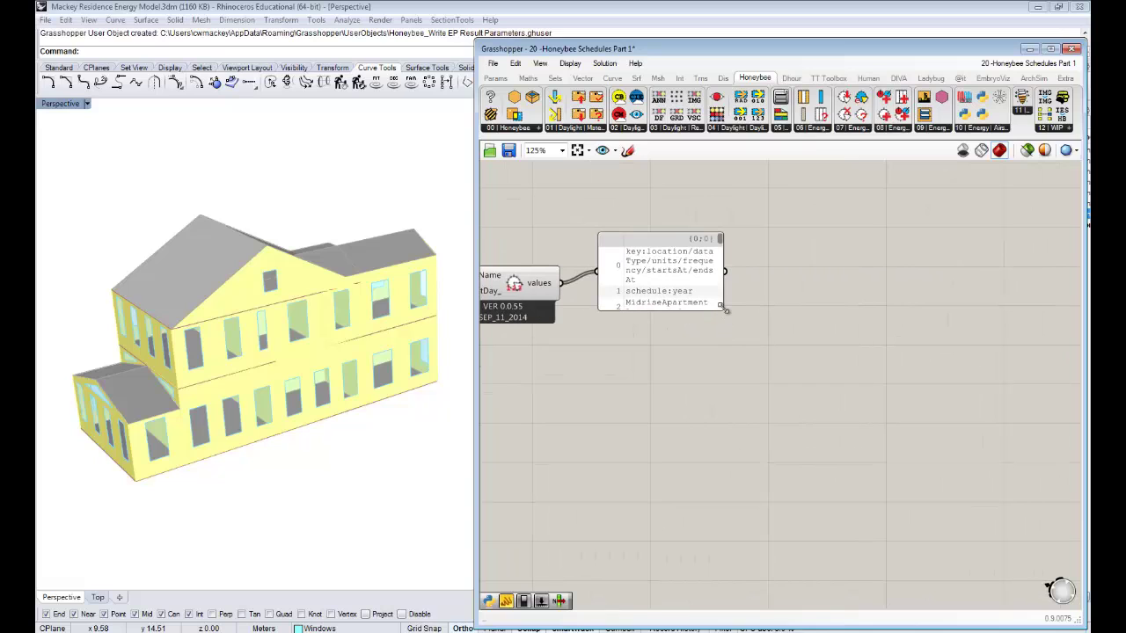
# - Enlarge the values panel so the schedule header and the first hourly occupancy values can be read on single lines
pyautogui.moveTo(721, 307); pyautogui.dragTo(1031, 508)
pyautogui.scroll(-1, 948, 472)
pyautogui.moveTo(714, 371); pyautogui.dragTo(733, 339, button='right')
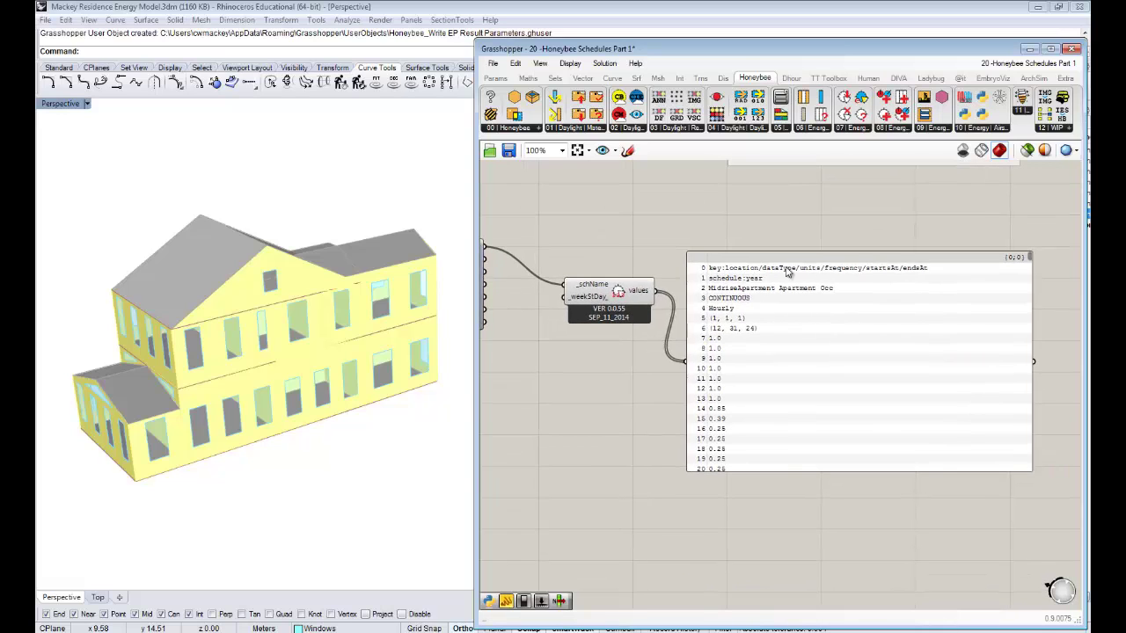
pyautogui.moveTo(1029, 258)
pyautogui.mouseDown()
pyautogui.moveTo(1041, 490)
pyautogui.moveTo(1034, 250)
pyautogui.mouseUp()
# - Check the numOfPeoplePerArea entry in the zones' Internal Loads panel against the converted occupancy schedule values
pyautogui.moveTo(709, 360); pyautogui.dragTo(786, 410, button='right')
pyautogui.scroll(-3, 792, 401)
pyautogui.moveTo(486, 243); pyautogui.dragTo(561, 290, button='right')
pyautogui.scroll(3, 561, 289)
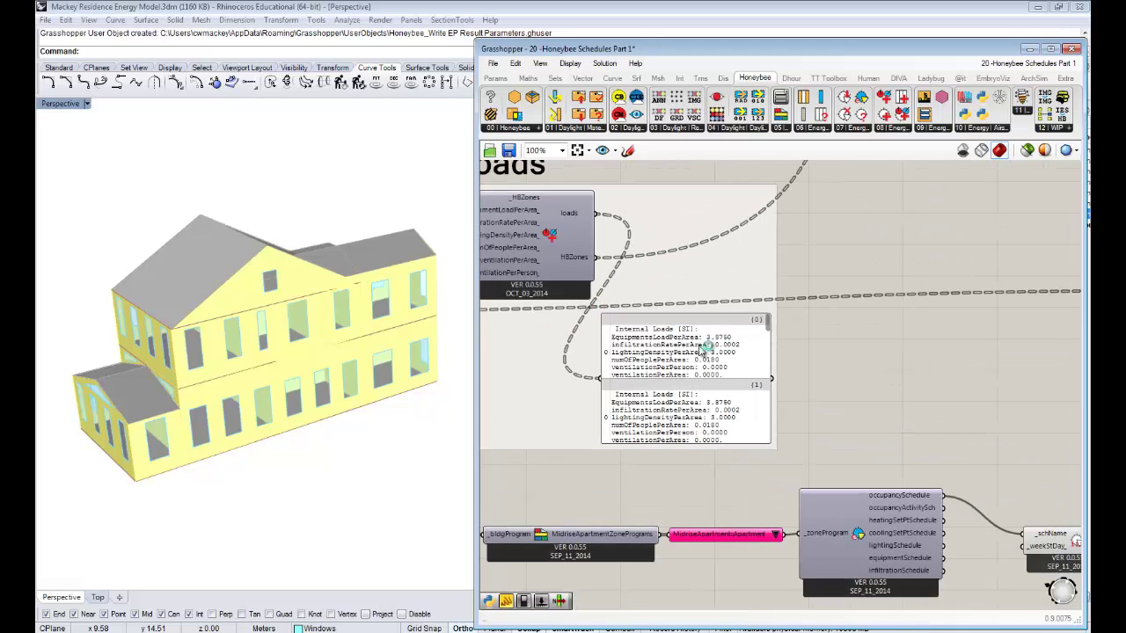
pyautogui.scroll(2, 662, 363)
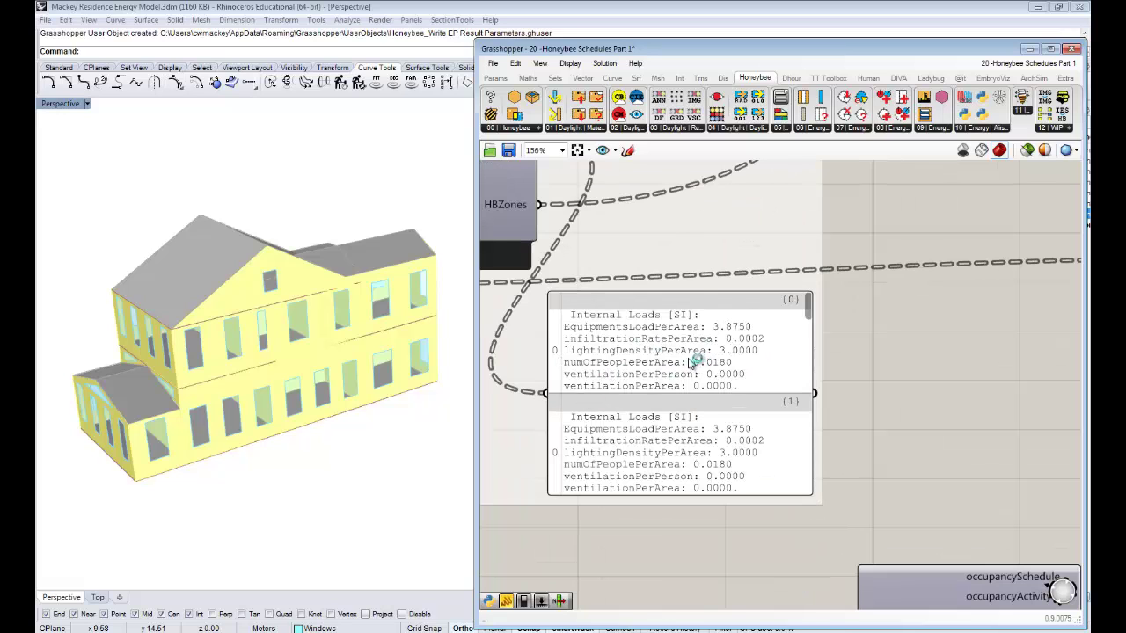
pyautogui.scroll(-4, 689, 361)
pyautogui.moveTo(1075, 519); pyautogui.dragTo(871, 442, button='right')
pyautogui.scroll(2, 840, 459)
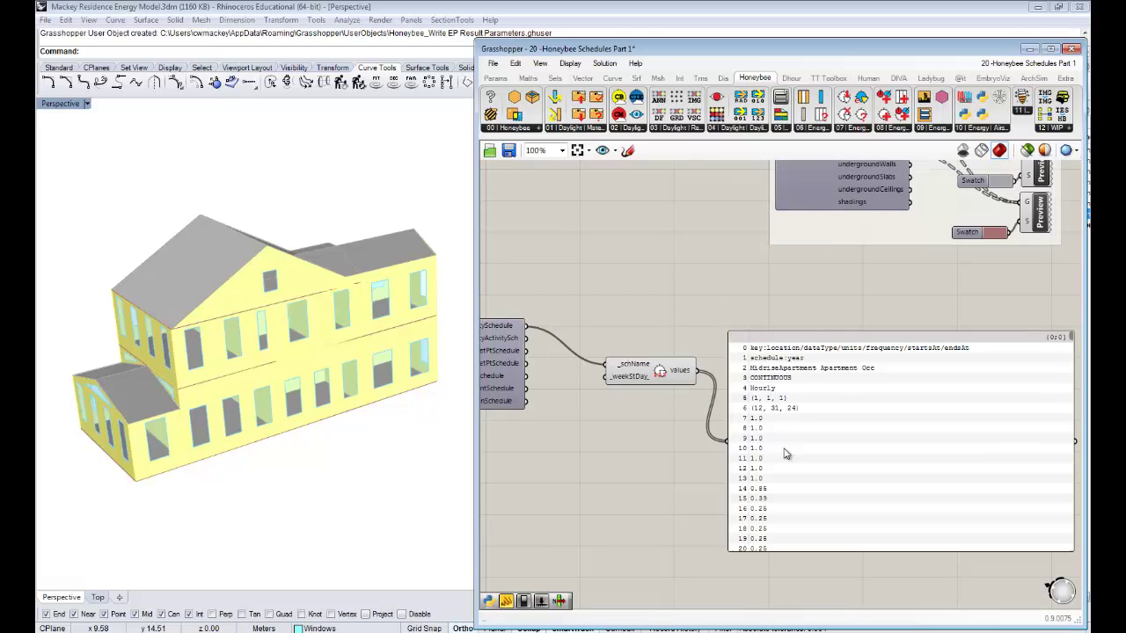
# - Align the Convert EnergyPlus Schedule to Values component with the occupancySchedule output and move the values panel lower to make room
pyautogui.moveTo(687, 380); pyautogui.dragTo(660, 377)
pyautogui.moveTo(766, 401); pyautogui.dragTo(680, 345, button='right')
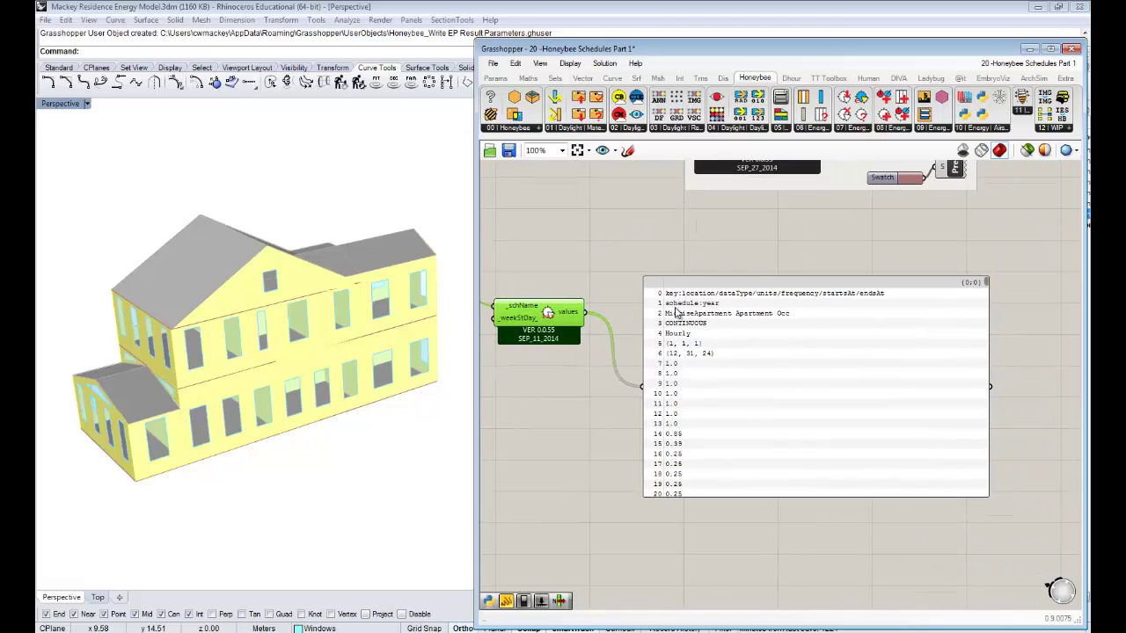
pyautogui.moveTo(724, 334); pyautogui.dragTo(796, 326, button='right')
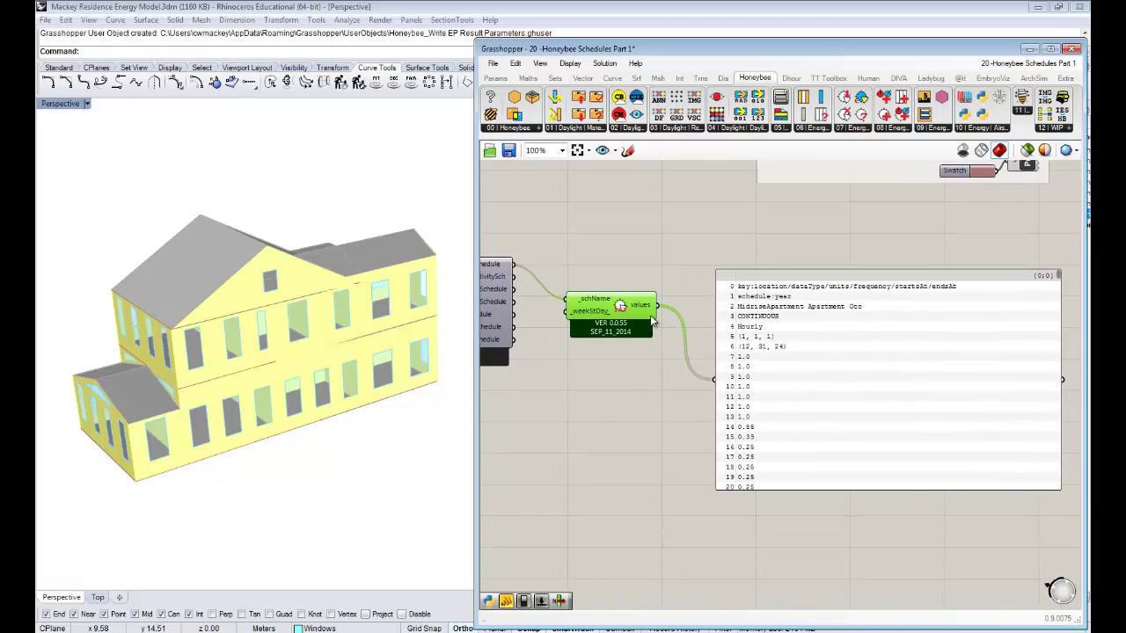
pyautogui.moveTo(653, 322); pyautogui.dragTo(632, 289)
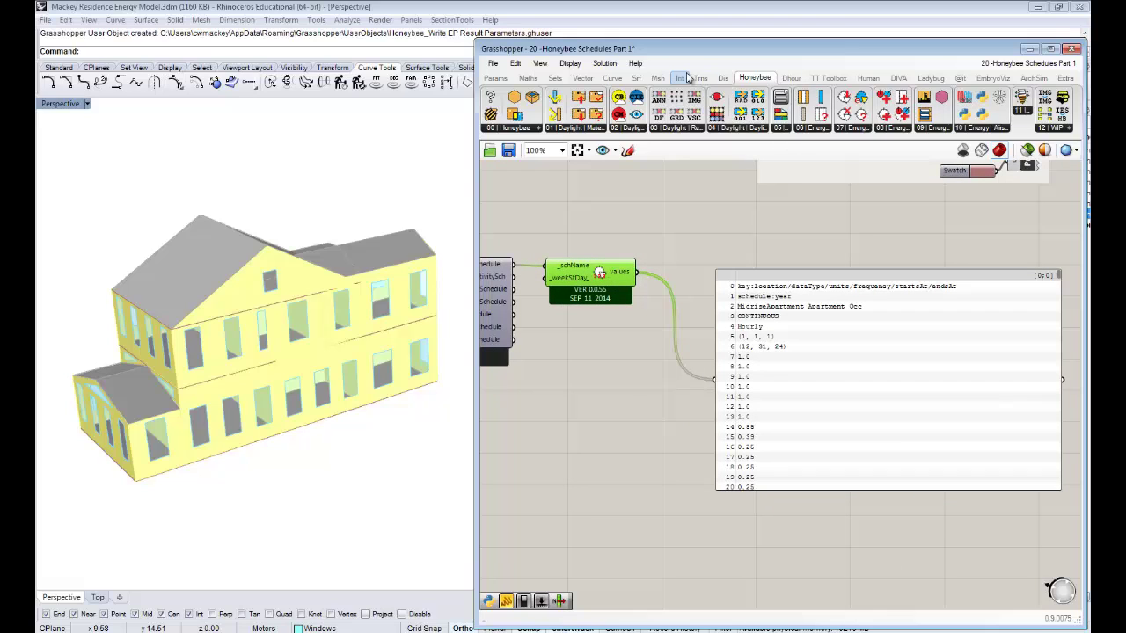
pyautogui.click(938, 78)
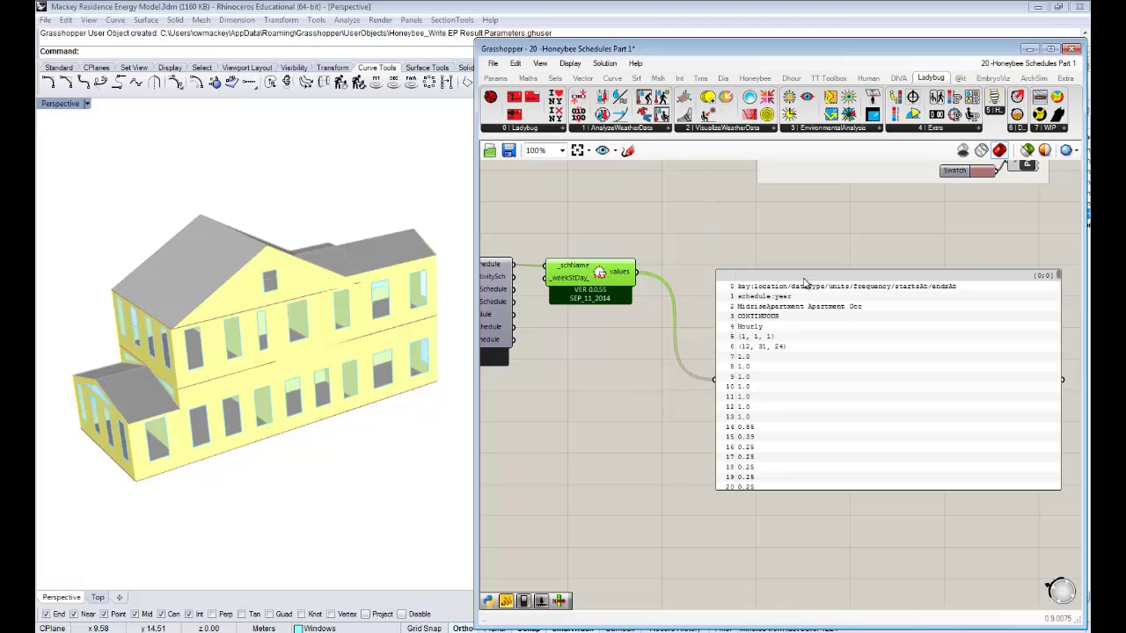
pyautogui.moveTo(910, 323); pyautogui.dragTo(869, 438)
# - Place a Ladybug 3D Chart component beyond the Convert EnergyPlus Schedule to Values component, above the values panel
pyautogui.moveTo(686, 99); pyautogui.dragTo(757, 234)
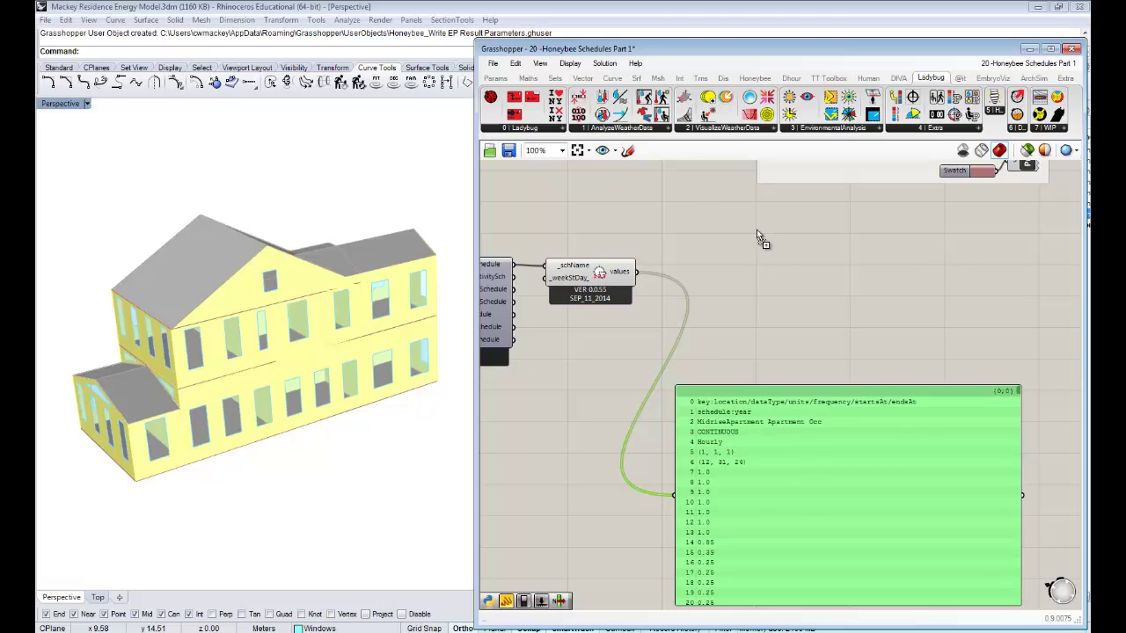
pyautogui.moveTo(819, 303); pyautogui.dragTo(816, 302)
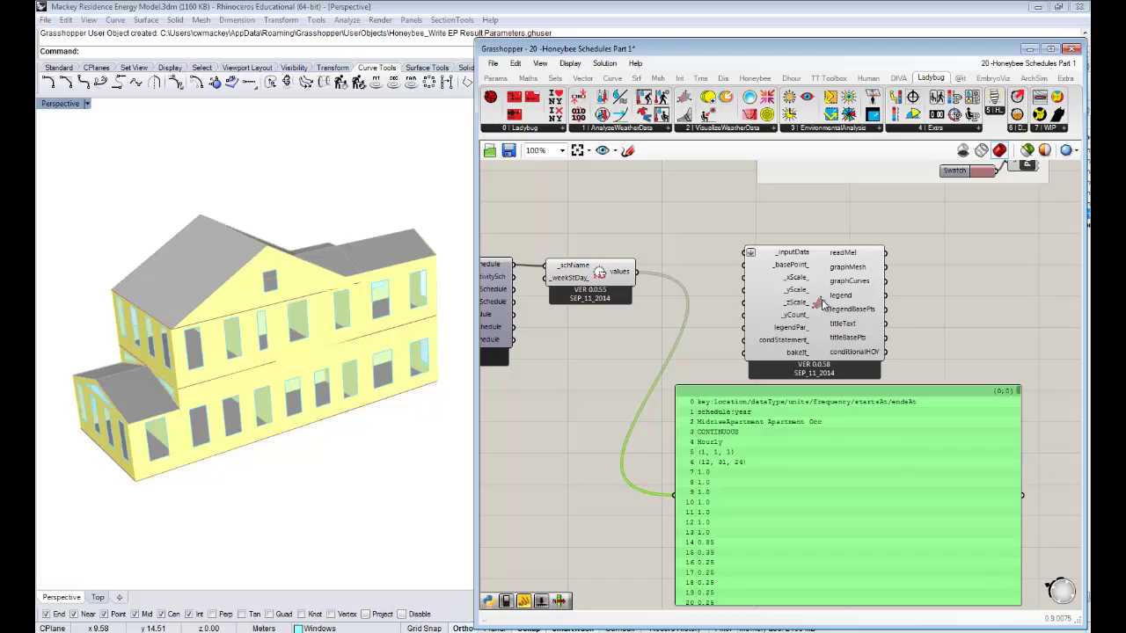
pyautogui.moveTo(850, 294); pyautogui.dragTo(902, 234, button='right')
pyautogui.moveTo(883, 382); pyautogui.dragTo(887, 425)
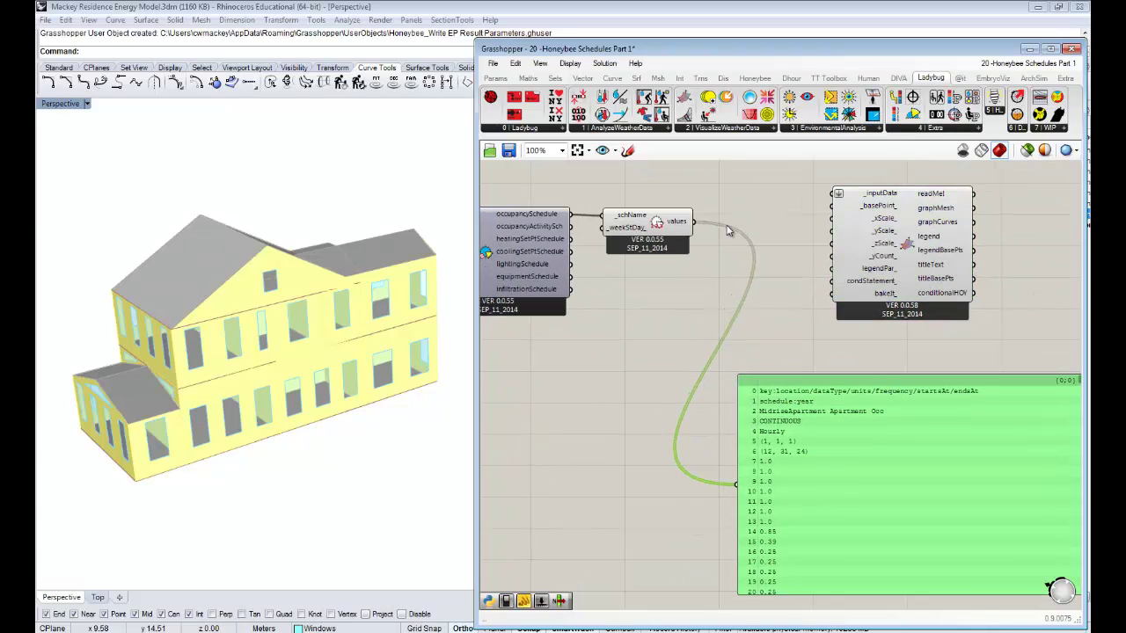
pyautogui.moveTo(778, 219); pyautogui.dragTo(773, 228, button='right')
pyautogui.moveTo(883, 241); pyautogui.dragTo(887, 263)
pyautogui.click(758, 260)
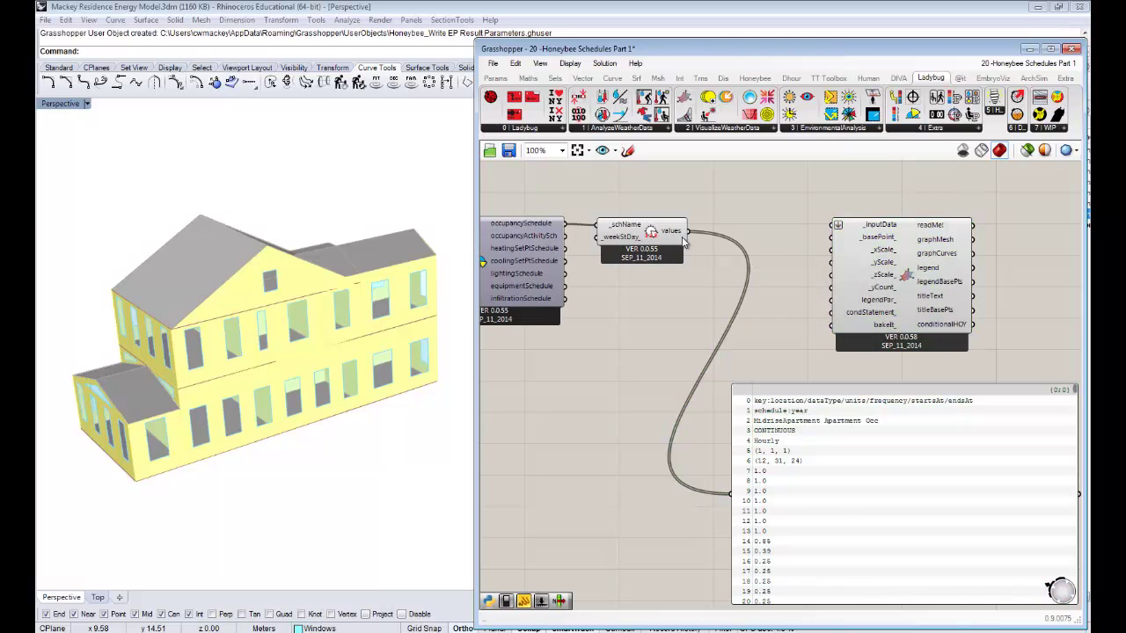
# - Add a panel containing .25 beside the chart component, connect it to the _xScale input and duplicate it
pyautogui.doubleClick(767, 264)
pyautogui.write('panel')
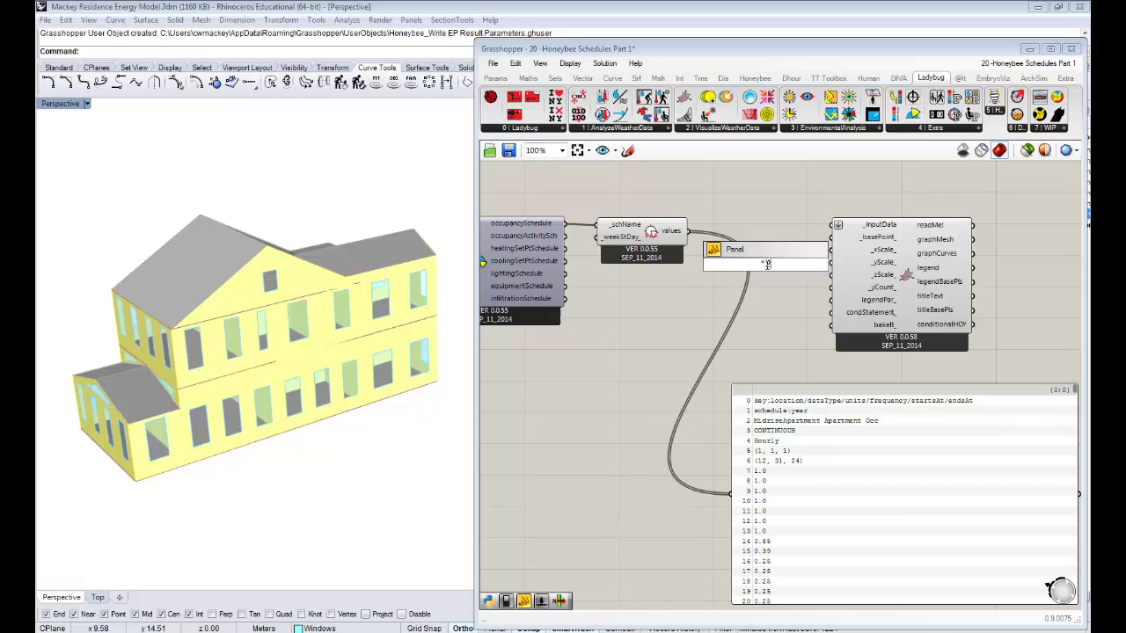
pyautogui.press('Return')
pyautogui.moveTo(817, 264); pyautogui.dragTo(832, 227)
pyautogui.moveTo(797, 293); pyautogui.dragTo(795, 256)
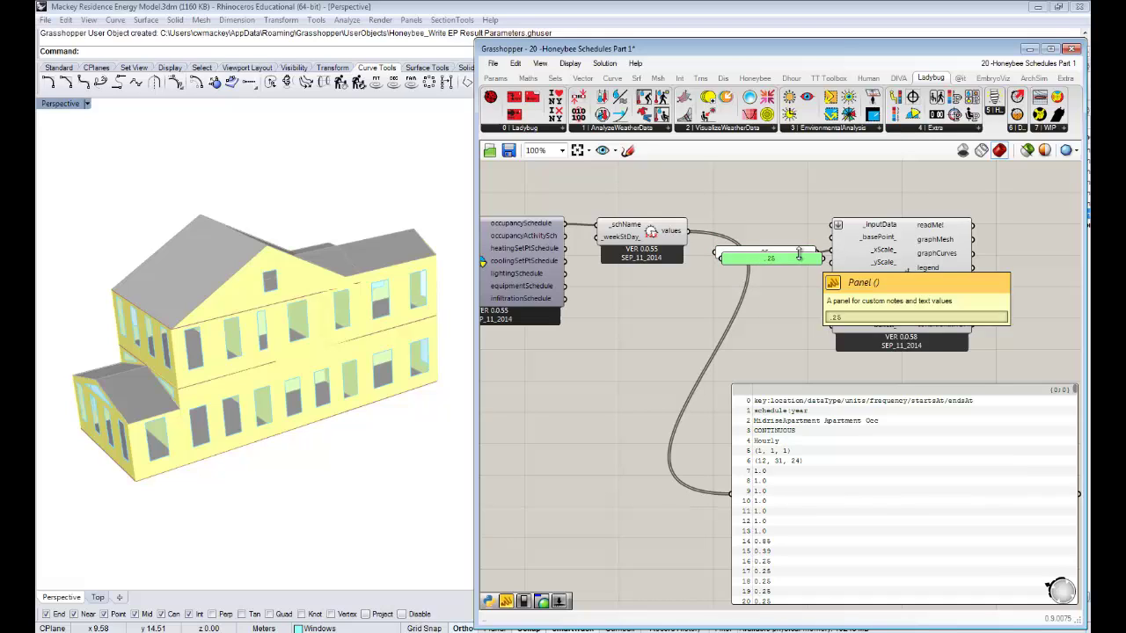
# - Set the duplicate panel to 0 for the chart's _zScale input and connect the values output to _inputData
pyautogui.doubleClick(789, 269)
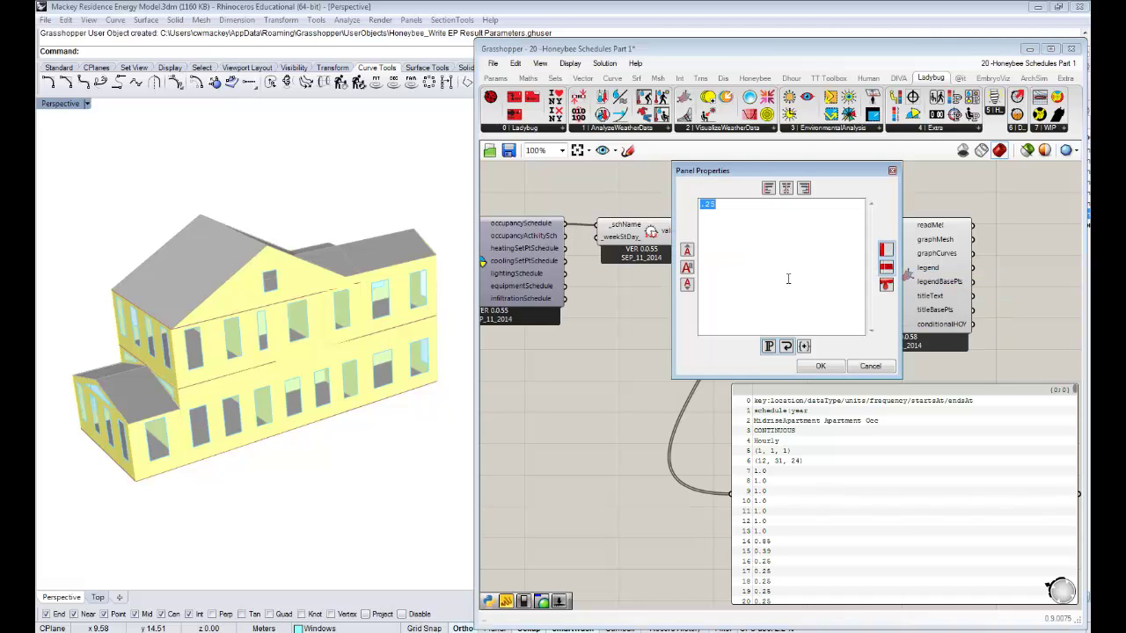
pyautogui.write('0')
pyautogui.click(821, 366)
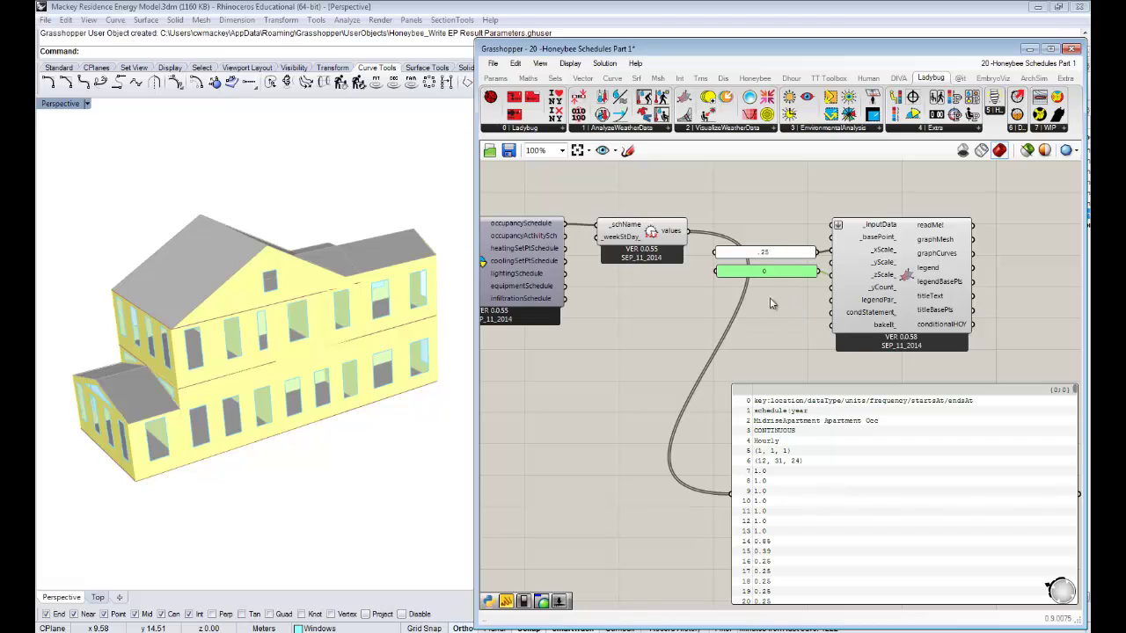
pyautogui.moveTo(997, 283); pyautogui.dragTo(965, 277, button='right')
pyautogui.moveTo(659, 225); pyautogui.dragTo(799, 225)
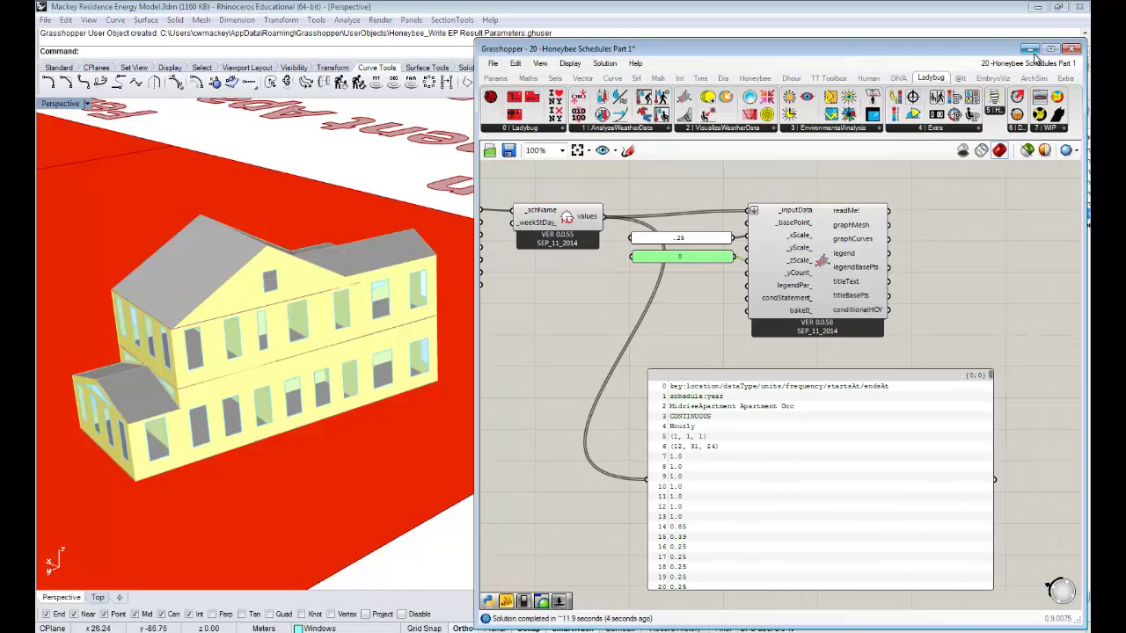
# - Switch Rhino to a maximized Top view showing the occupancy schedule chart
pyautogui.click(63, 112)
pyautogui.doubleClick(61, 108)
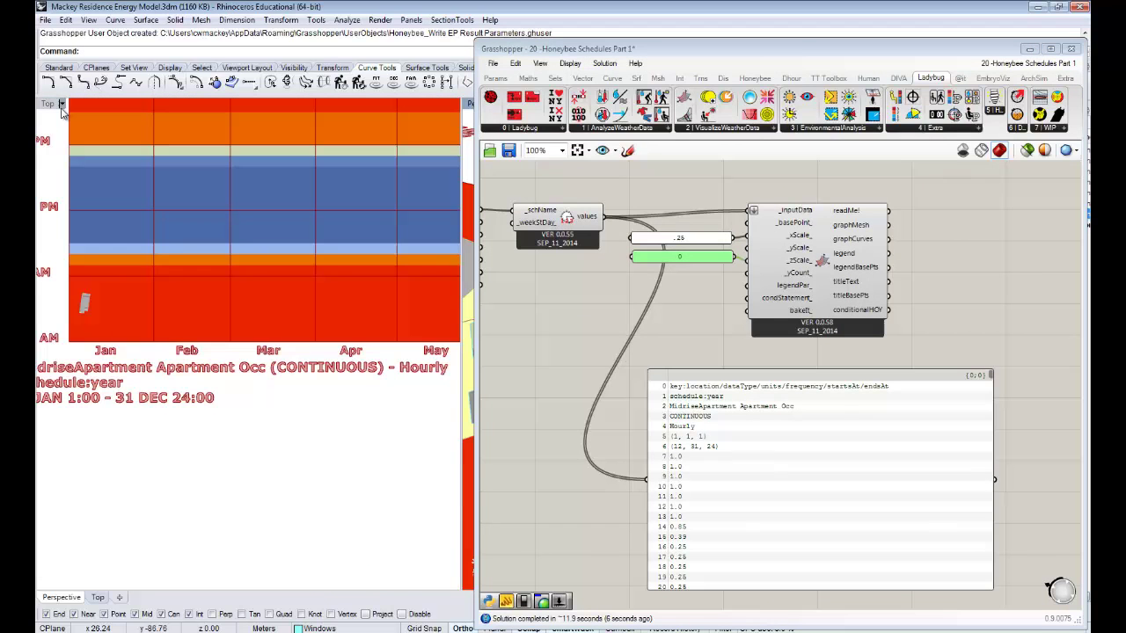
pyautogui.doubleClick(53, 104)
pyautogui.scroll(-12, 179, 213)
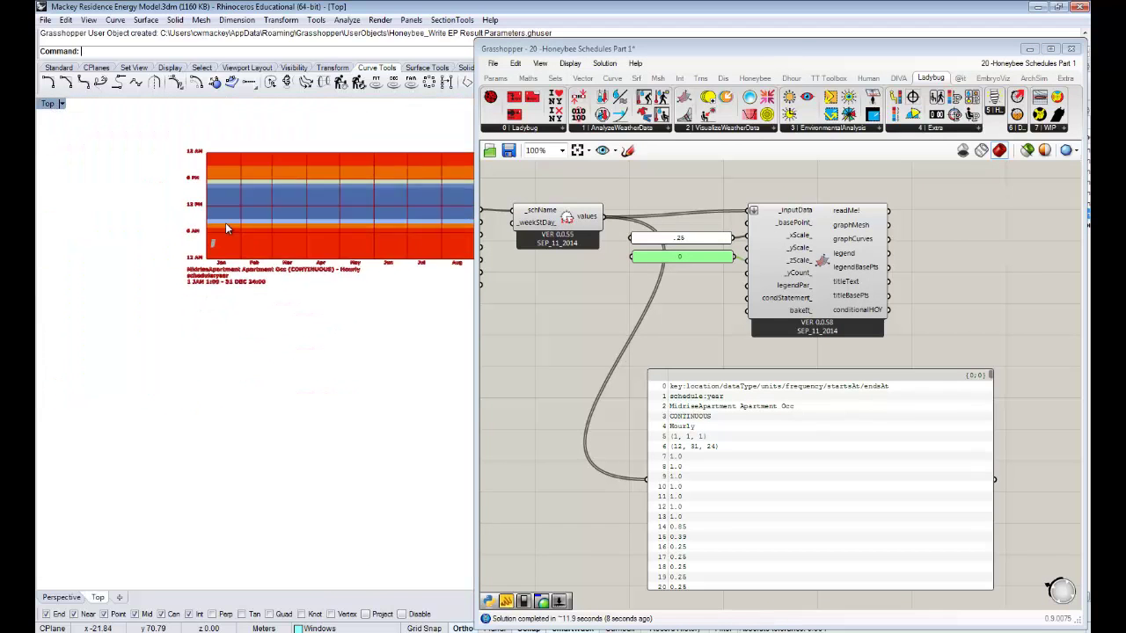
# - Examine the occupancy chart from January to December together with its color legend
pyautogui.moveTo(345, 224); pyautogui.dragTo(212, 234, button='right')
pyautogui.scroll(4, 229, 230)
pyautogui.moveTo(277, 259); pyautogui.dragTo(347, 240, button='right')
pyautogui.moveTo(263, 222)
pyautogui.mouseDown(button='right')
pyautogui.moveTo(260, 240)
pyautogui.moveTo(314, 236)
pyautogui.moveTo(263, 229)
pyautogui.mouseUp(button='right')
pyautogui.scroll(4, 400, 255)
pyautogui.moveTo(401, 236)
pyautogui.mouseDown(button='right')
pyautogui.moveTo(386, 309)
pyautogui.moveTo(414, 269)
pyautogui.moveTo(392, 250)
pyautogui.mouseUp(button='right')
pyautogui.moveTo(294, 332); pyautogui.dragTo(229, 328, button='right')
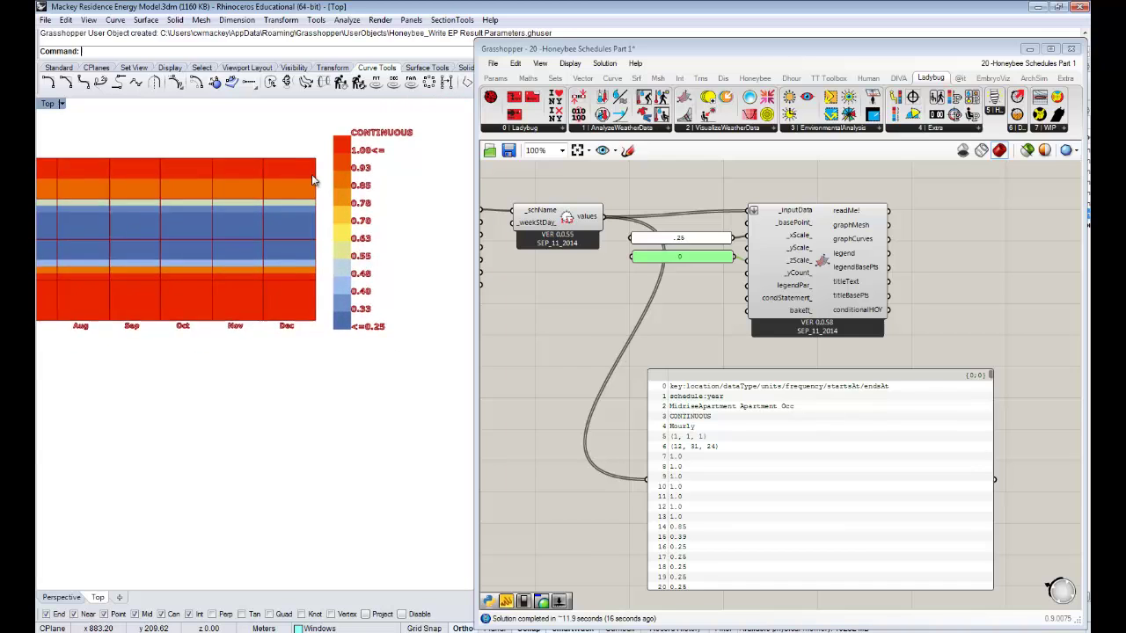
pyautogui.scroll(8, 308, 174)
pyautogui.moveTo(246, 195); pyautogui.dragTo(385, 224, button='right')
pyautogui.scroll(-8, 227, 204)
pyautogui.moveTo(255, 214); pyautogui.dragTo(653, 220, button='right')
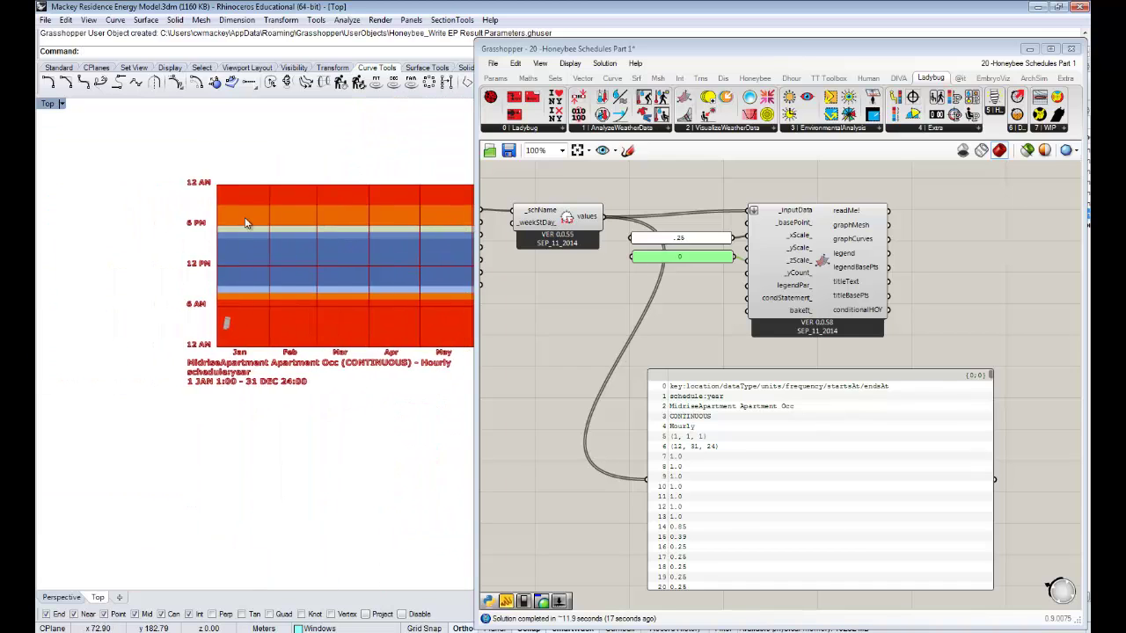
# - Examine how occupancy varies over the hours of the day in the chart's first months
pyautogui.scroll(8, 218, 210)
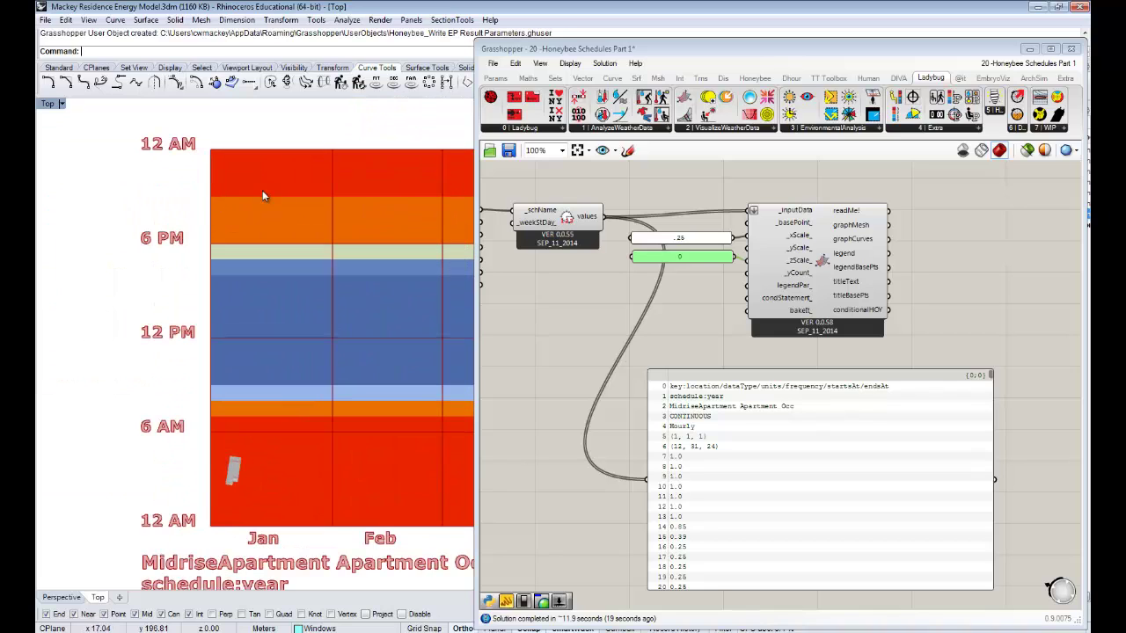
pyautogui.moveTo(274, 219); pyautogui.dragTo(208, 182, button='right')
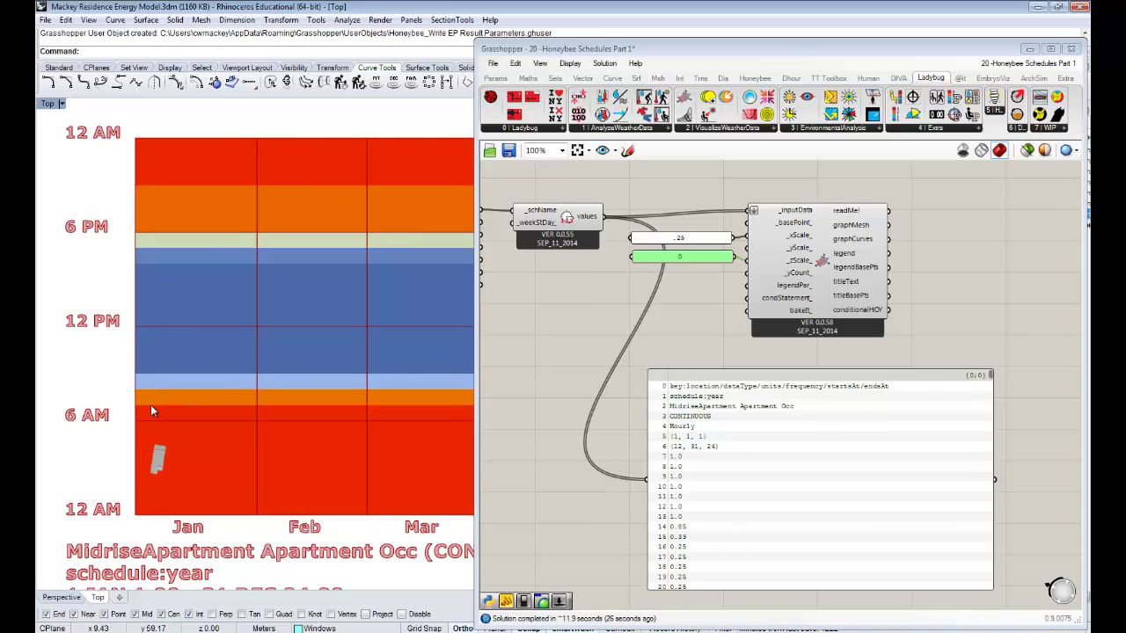
pyautogui.moveTo(215, 445); pyautogui.dragTo(218, 407, button='right')
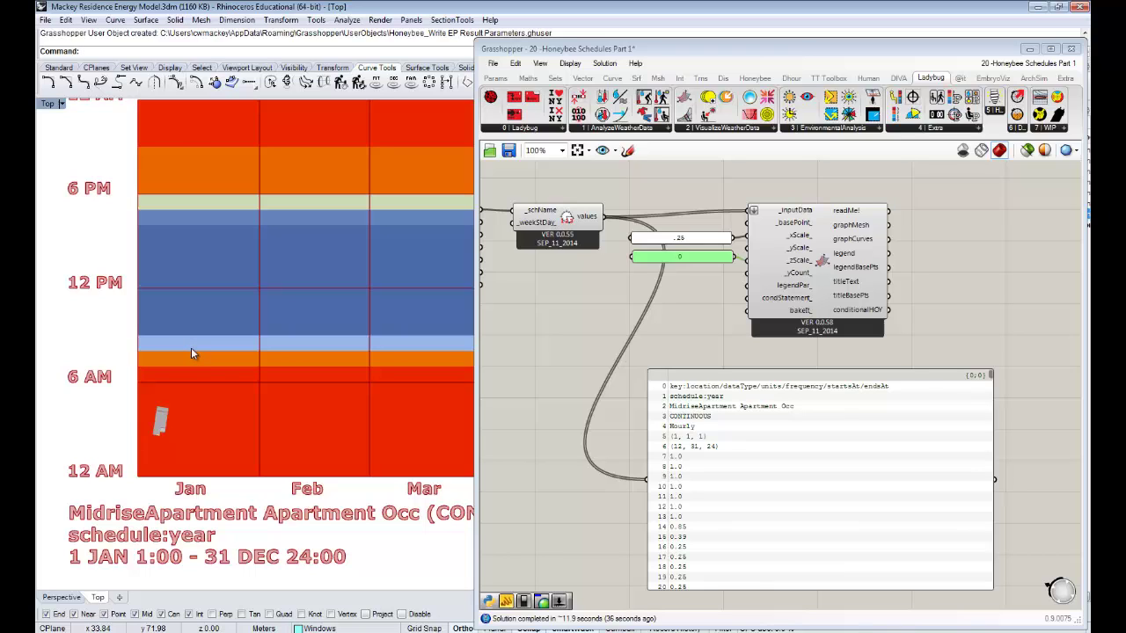
pyautogui.moveTo(260, 385); pyautogui.dragTo(221, 377, button='right')
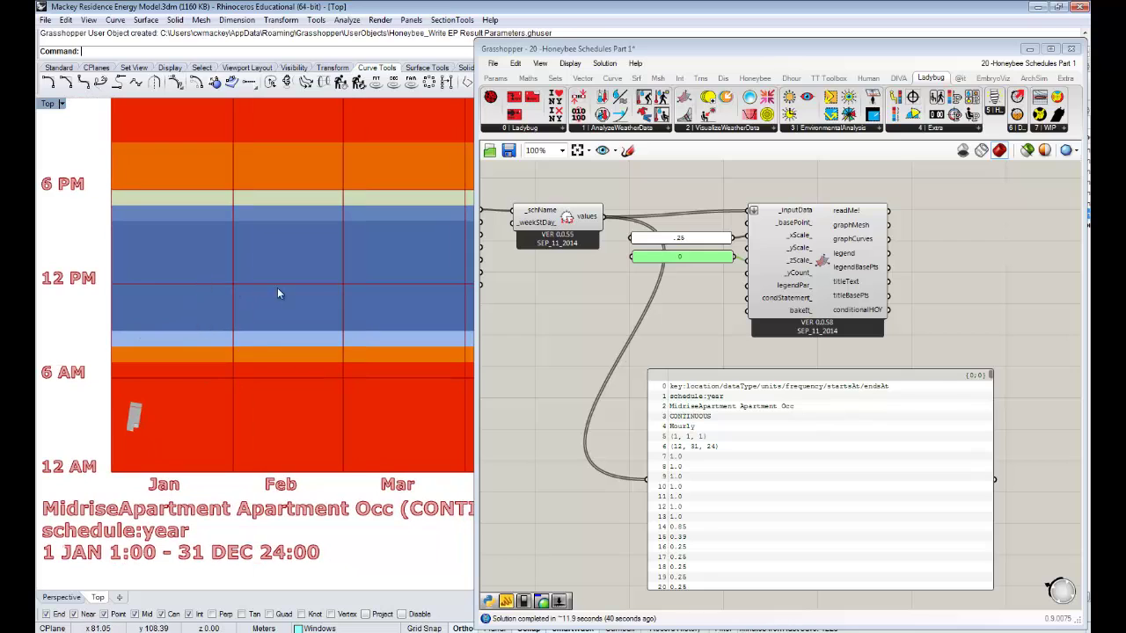
# - Compare the chart's midday and night color bands with the lowest and highest legend values, and check the whole year
pyautogui.moveTo(337, 287); pyautogui.dragTo(280, 285, button='right')
pyautogui.scroll(-6, 280, 285)
pyautogui.moveTo(357, 297); pyautogui.dragTo(176, 287, button='right')
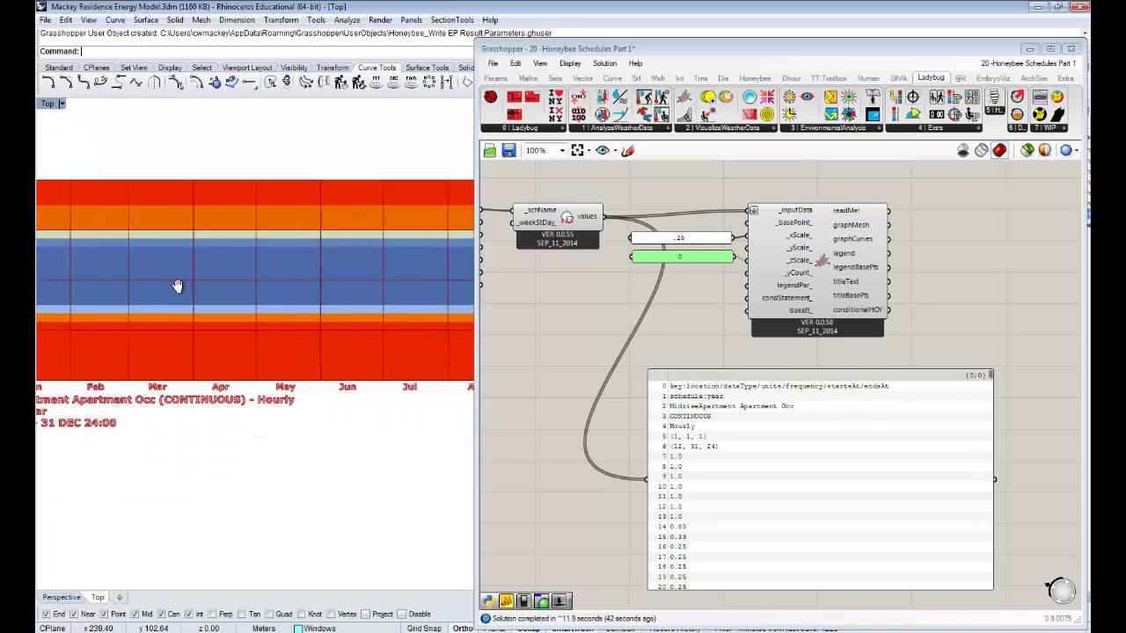
pyautogui.scroll(-6, 176, 287)
pyautogui.moveTo(447, 294); pyautogui.dragTo(254, 296, button='right')
pyautogui.scroll(8, 281, 347)
pyautogui.scroll(2, 307, 375)
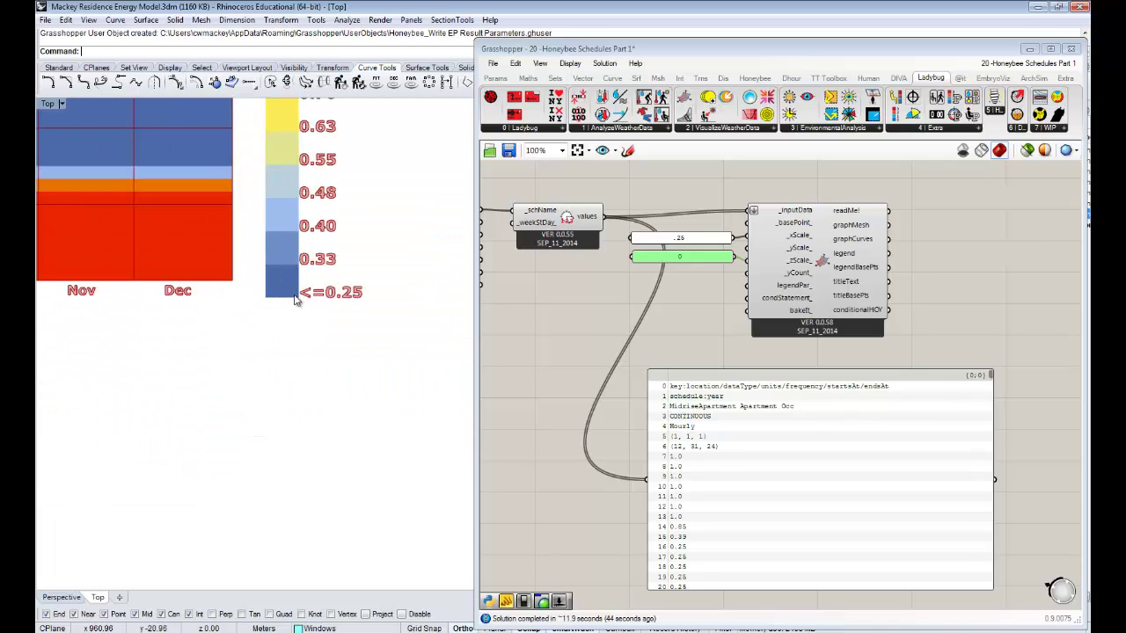
pyautogui.scroll(-2, 293, 300)
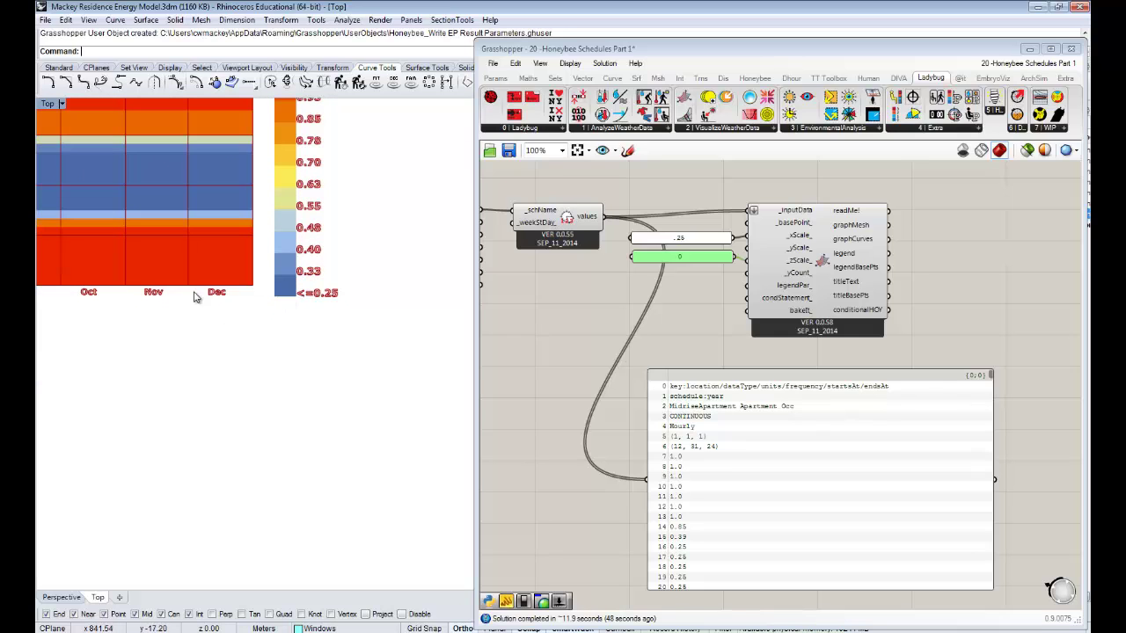
pyautogui.moveTo(197, 279); pyautogui.dragTo(296, 331, button='right')
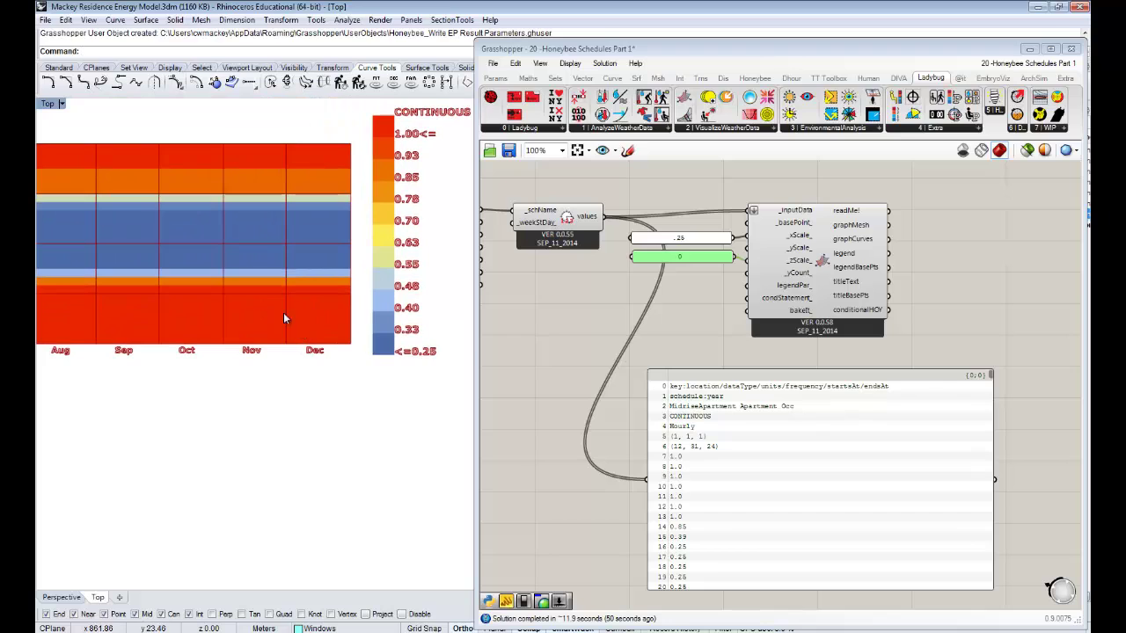
pyautogui.moveTo(223, 322); pyautogui.dragTo(263, 320, button='right')
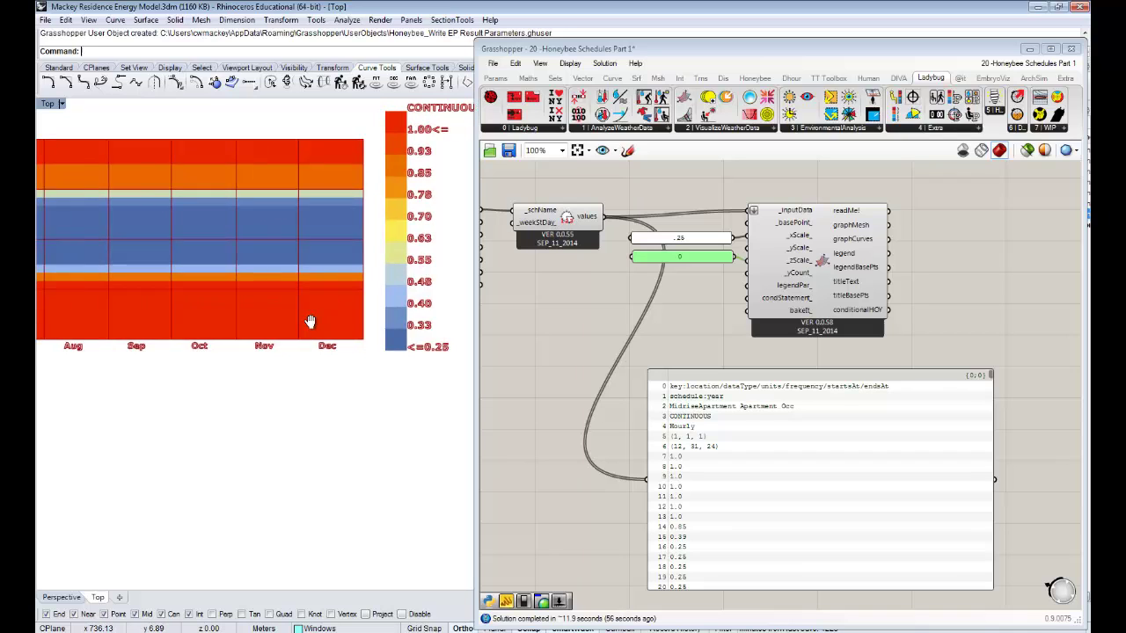
pyautogui.scroll(-4, 308, 319)
pyautogui.scroll(-3, 304, 318)
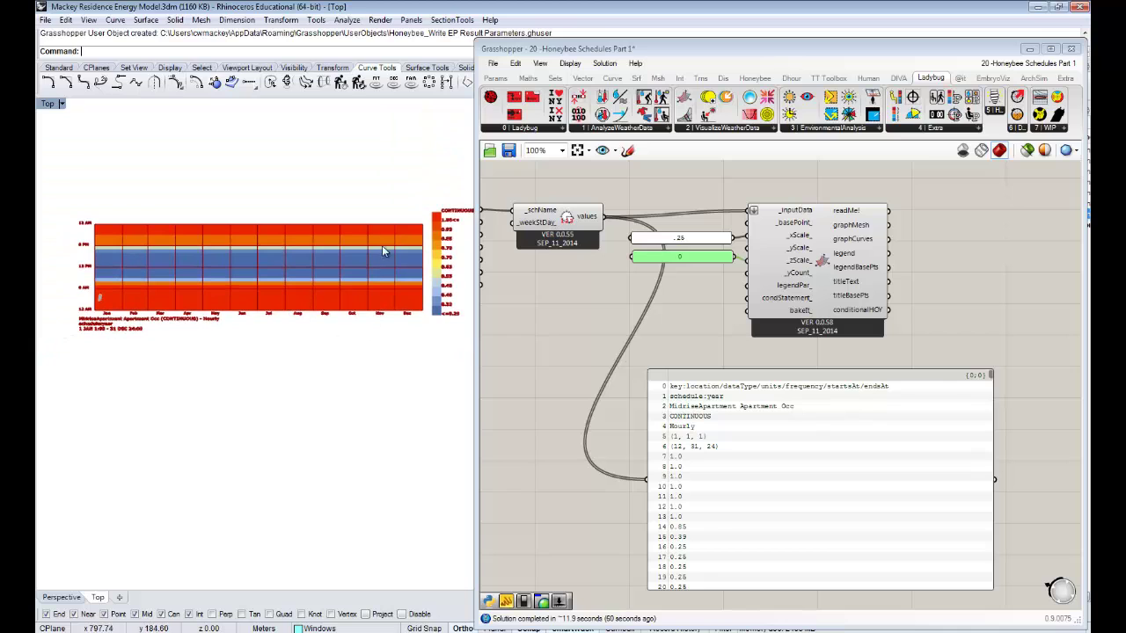
pyautogui.moveTo(386, 285); pyautogui.dragTo(357, 293, button='right')
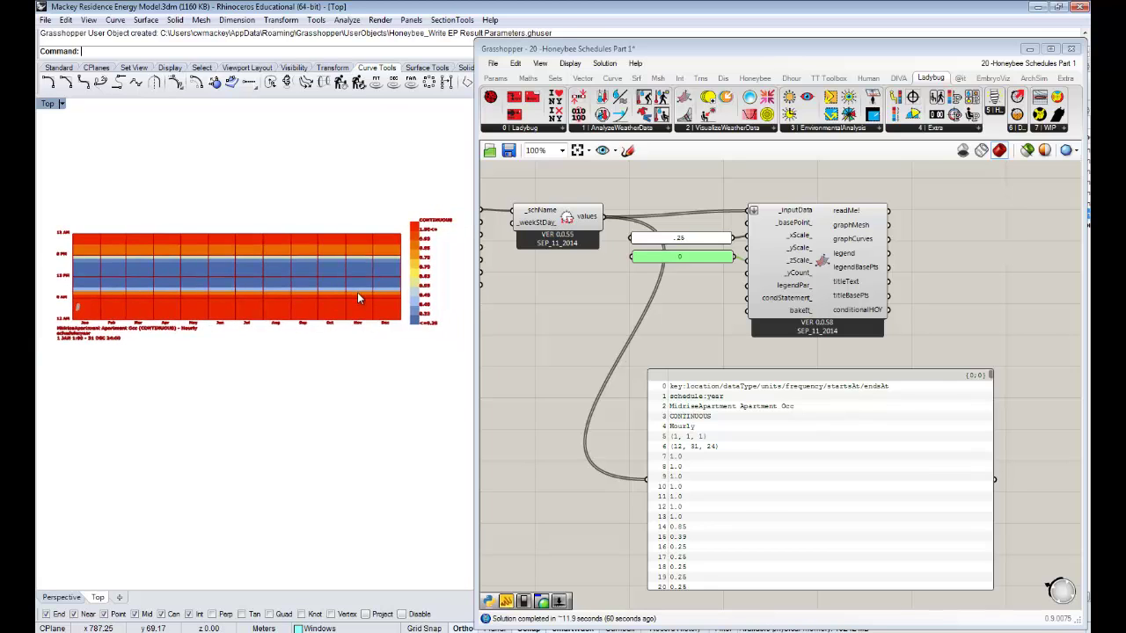
# - Replace occupancySchedule with lightingSchedule on the converter's _schName input and view the resulting chart
pyautogui.moveTo(884, 317); pyautogui.dragTo(976, 317, button='right')
pyautogui.moveTo(1031, 343); pyautogui.dragTo(714, 226)
pyautogui.click(669, 293)
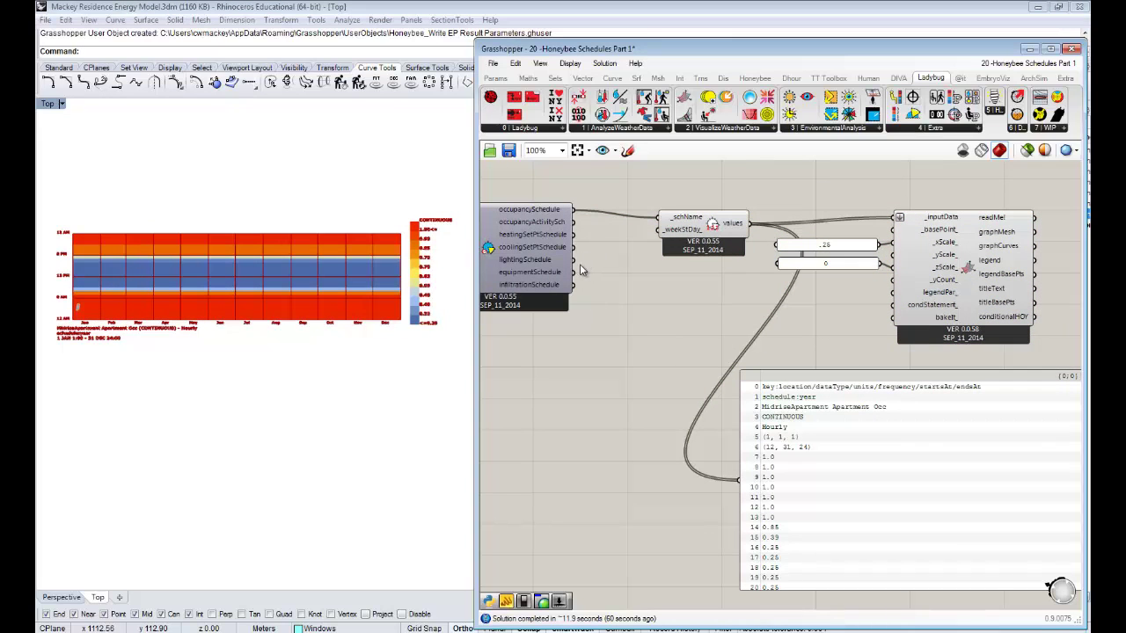
pyautogui.moveTo(573, 259); pyautogui.dragTo(660, 230)
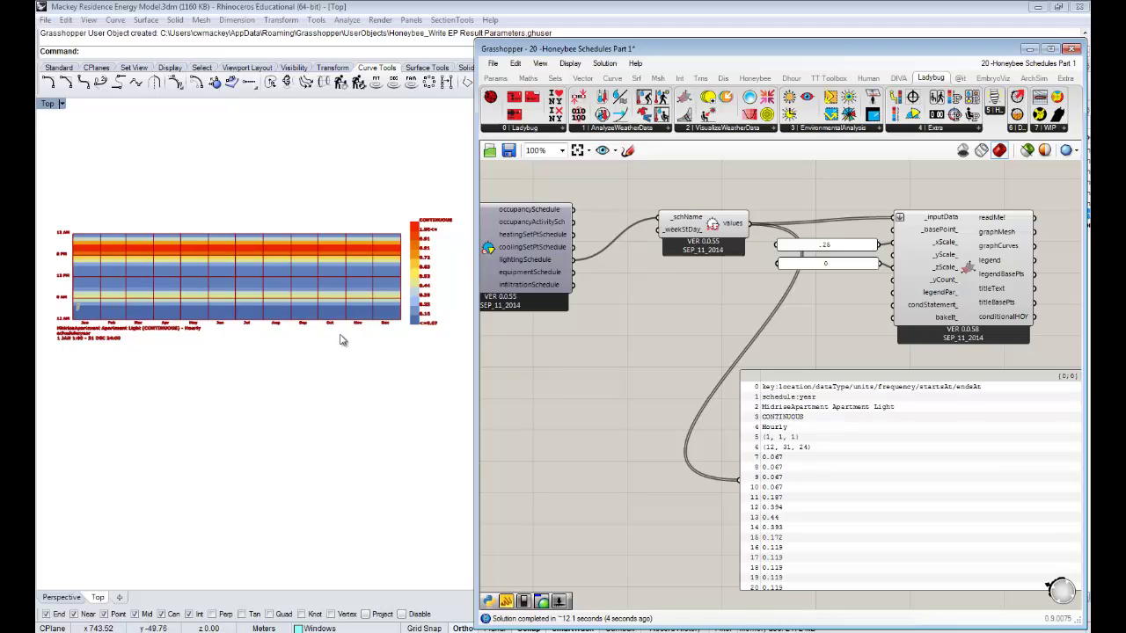
pyautogui.scroll(3, 303, 296)
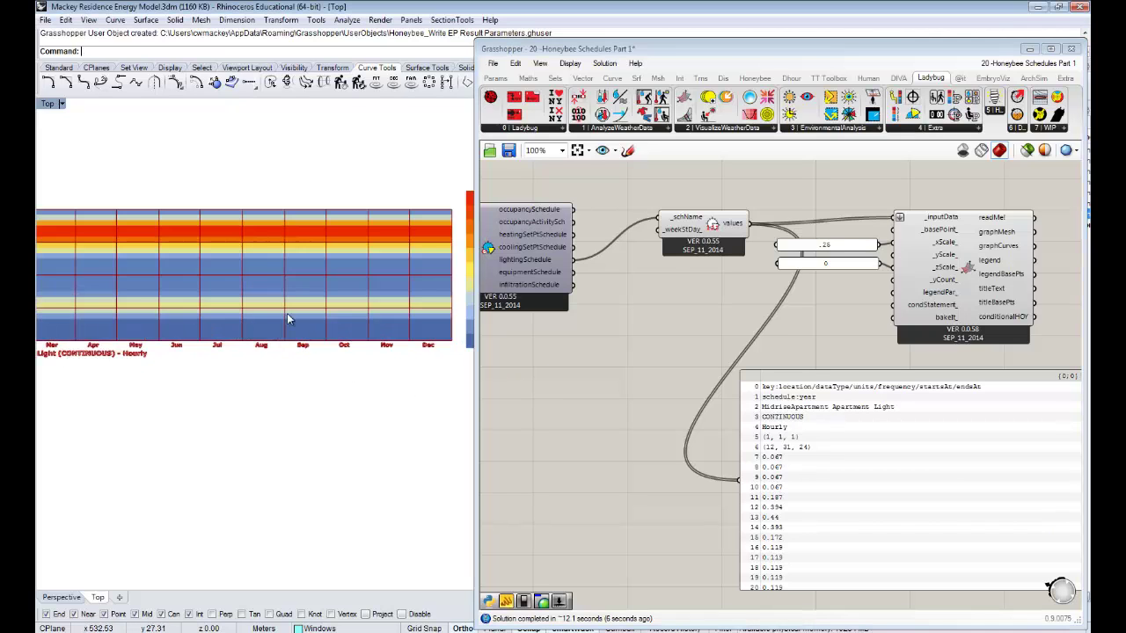
# - Examine the lighting chart's later months, September to December, together with its color legend
pyautogui.moveTo(396, 313); pyautogui.dragTo(309, 311, button='right')
pyautogui.scroll(6, 350, 313)
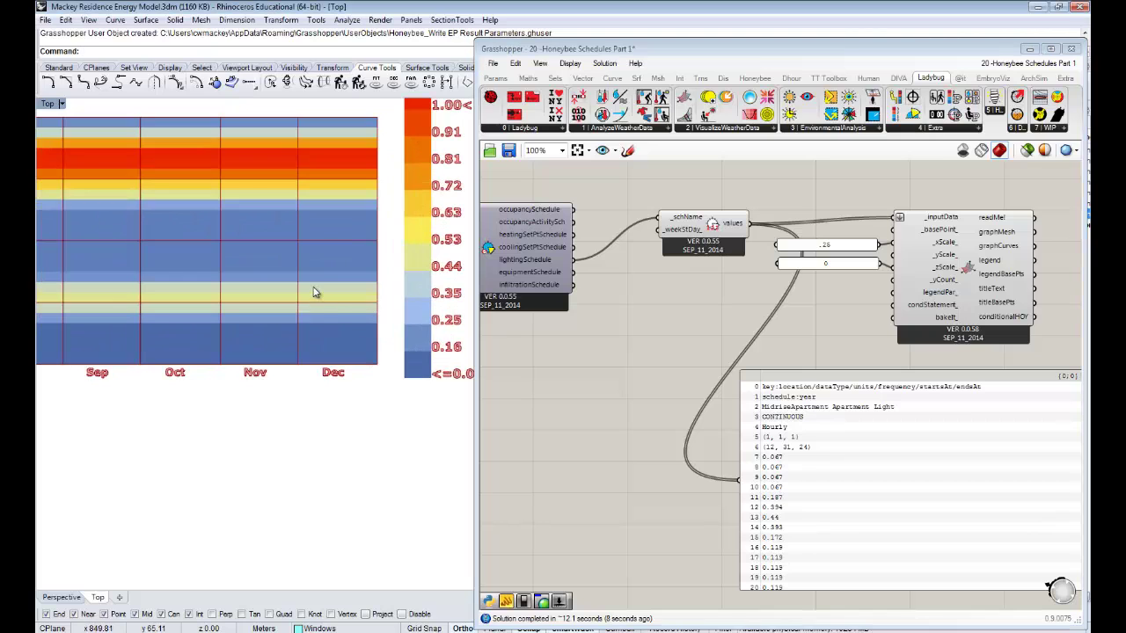
pyautogui.scroll(-5, 335, 294)
pyautogui.scroll(3, 186, 270)
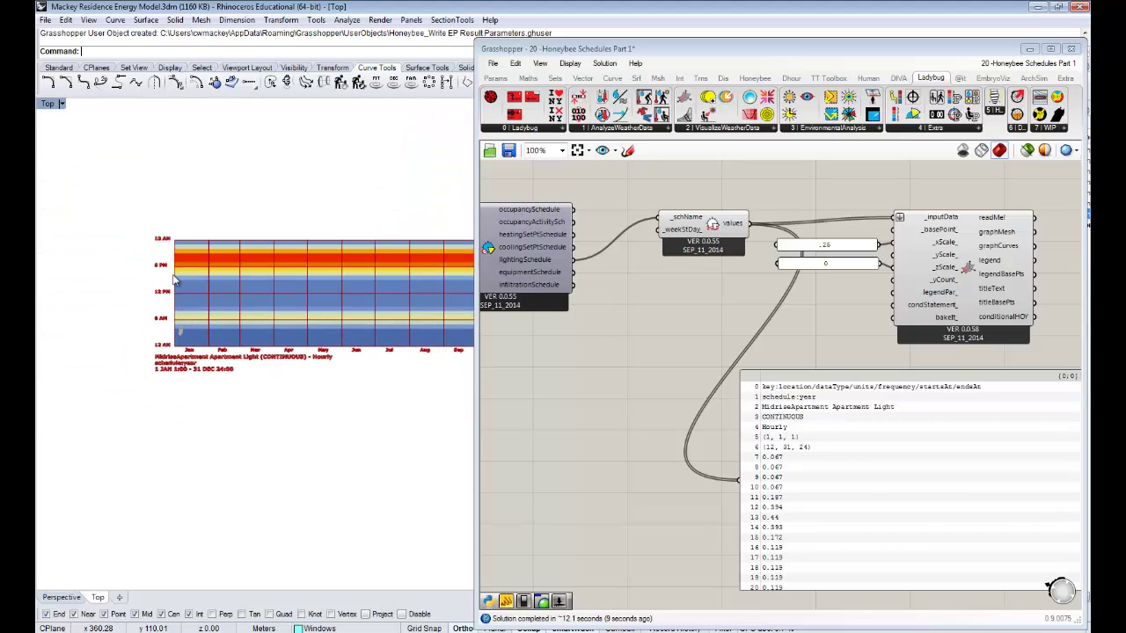
# - Examine how lighting varies over the hours of the day, especially around 6 PM, and check the whole year
pyautogui.scroll(1, 176, 264)
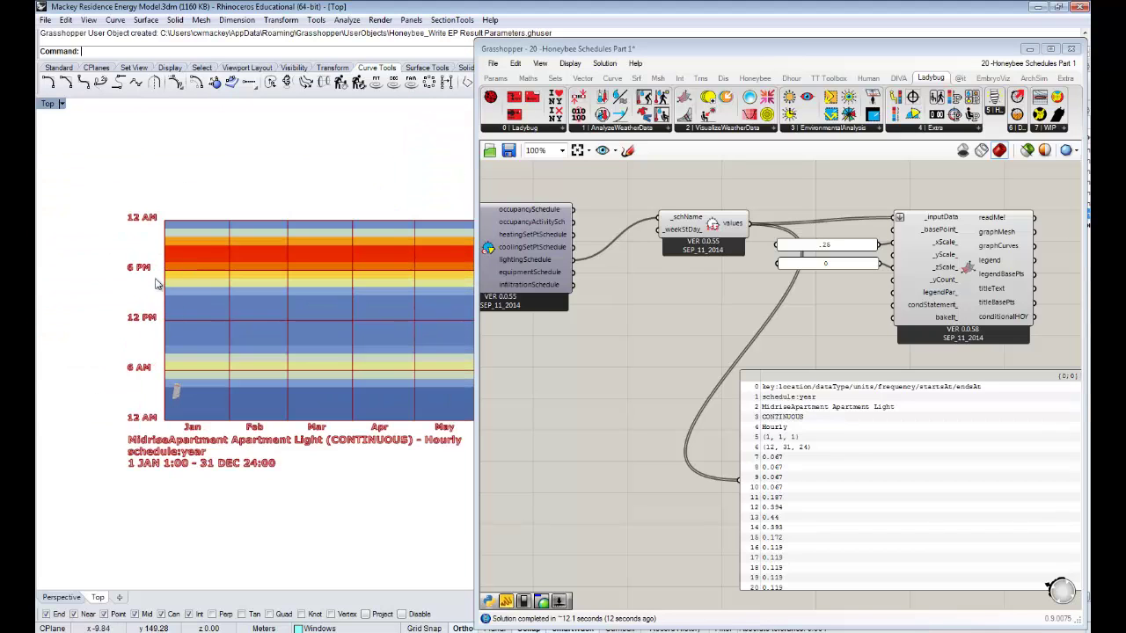
pyautogui.scroll(1, 182, 268)
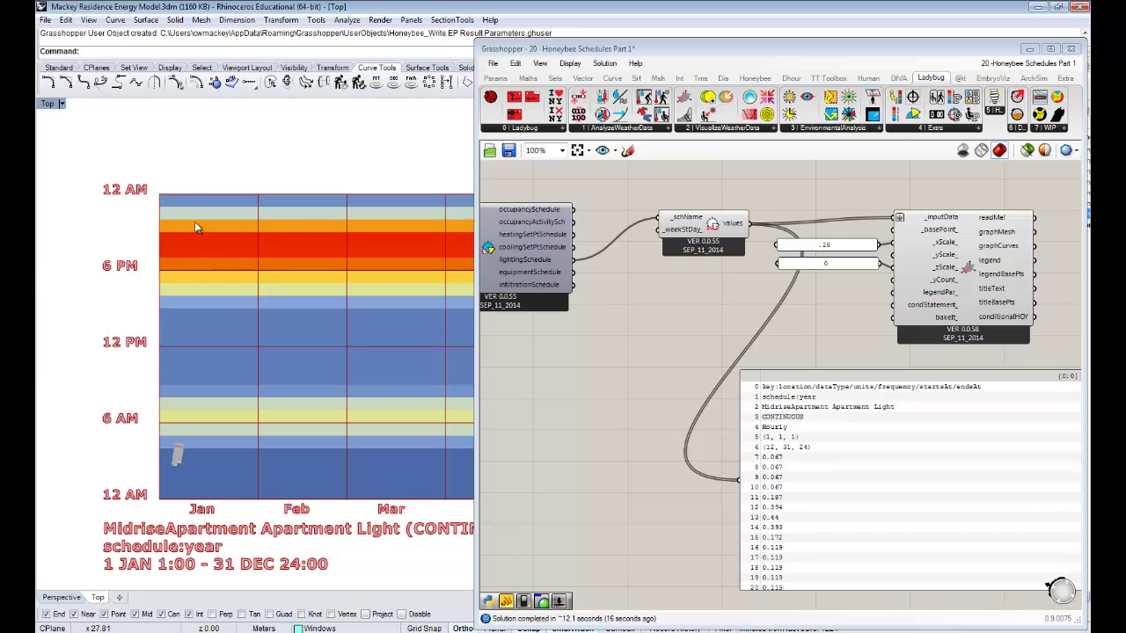
pyautogui.scroll(-5, 299, 277)
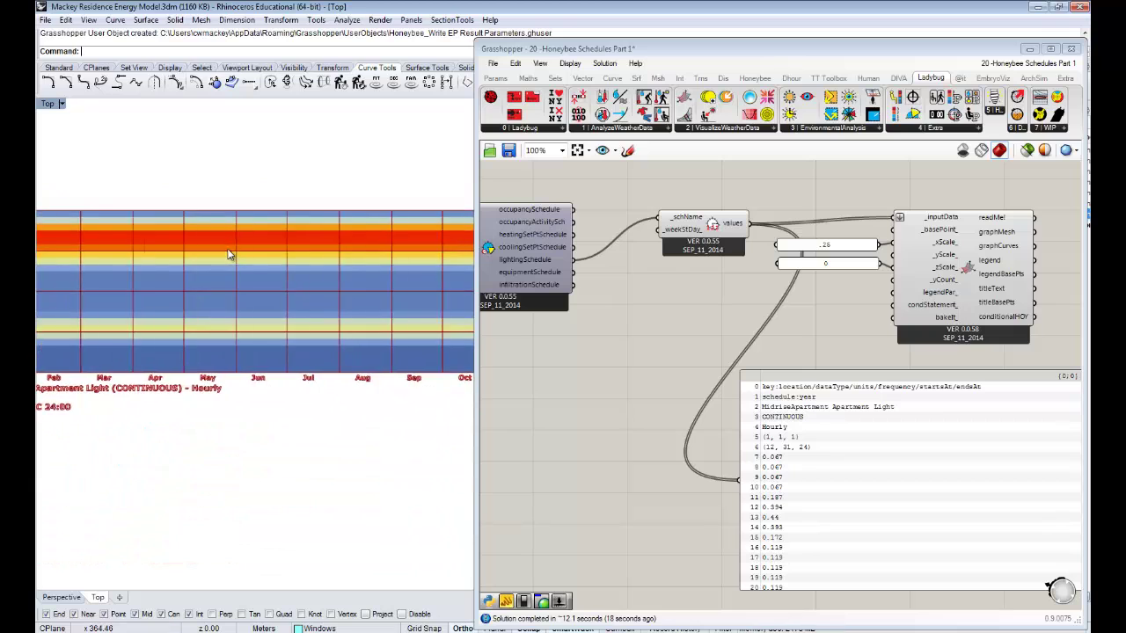
pyautogui.moveTo(307, 264); pyautogui.dragTo(313, 233, button='right')
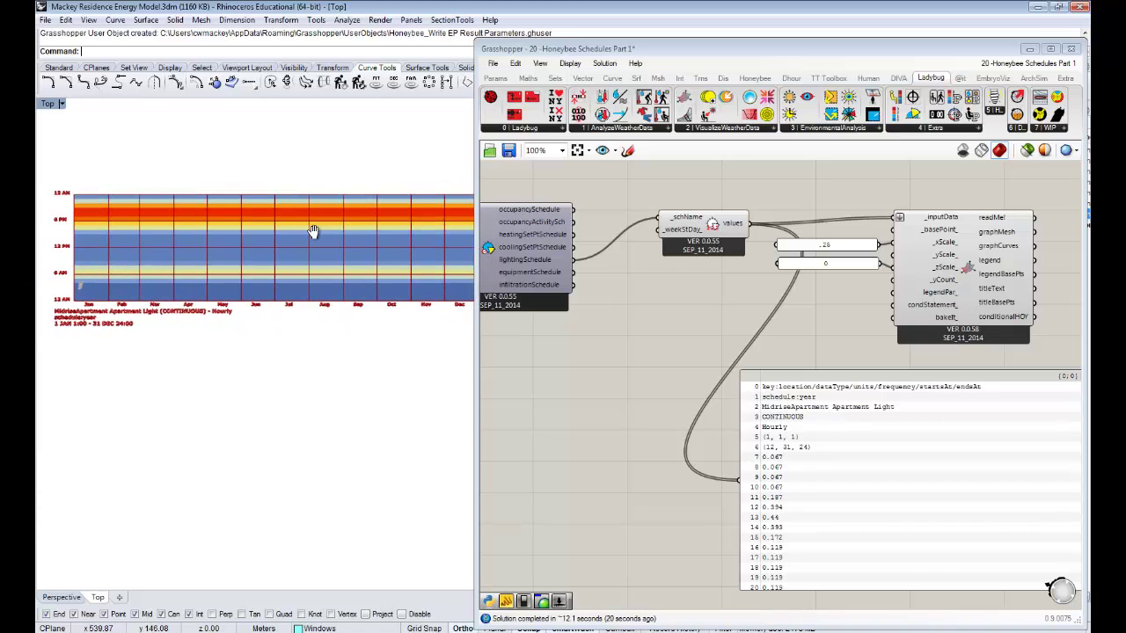
pyautogui.scroll(3, 75, 211)
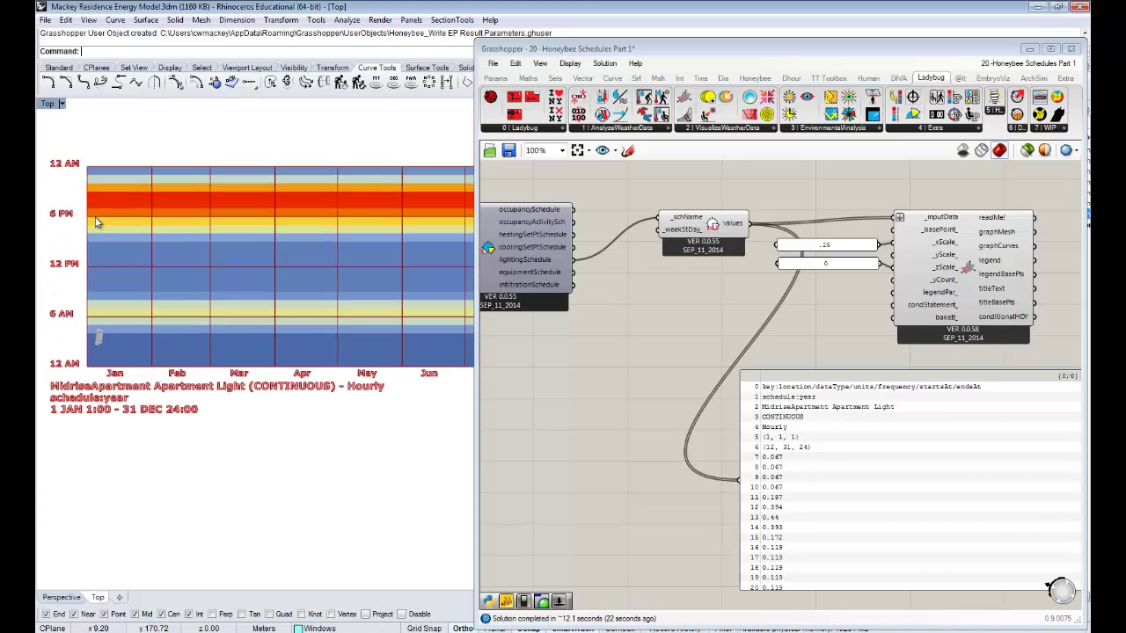
pyautogui.scroll(-3, 97, 220)
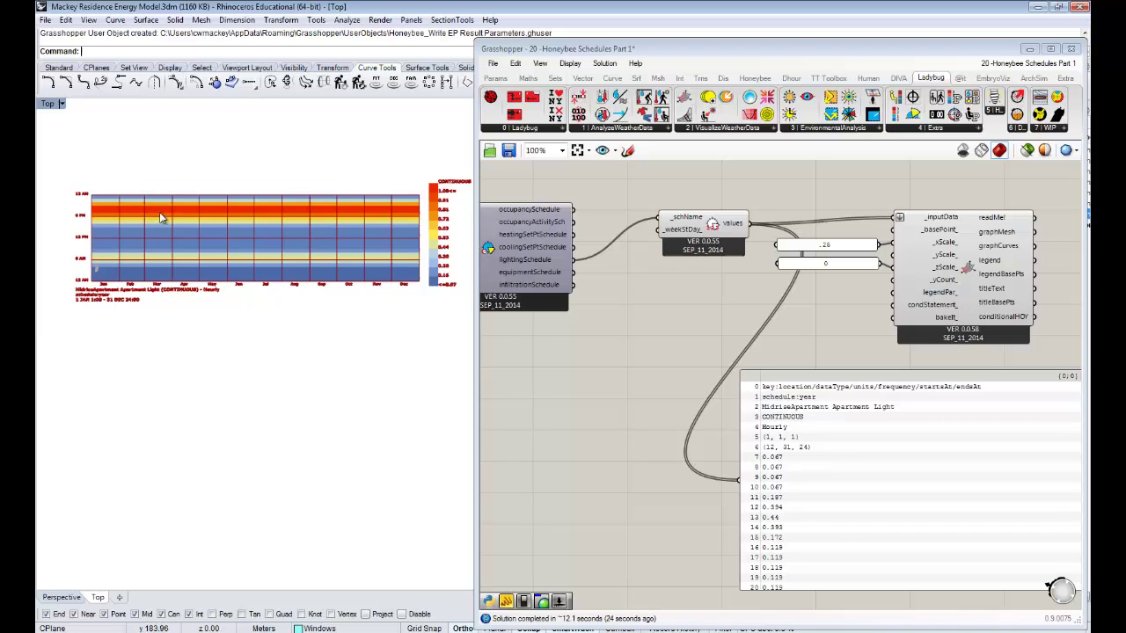
pyautogui.moveTo(208, 223); pyautogui.dragTo(207, 249, button='right')
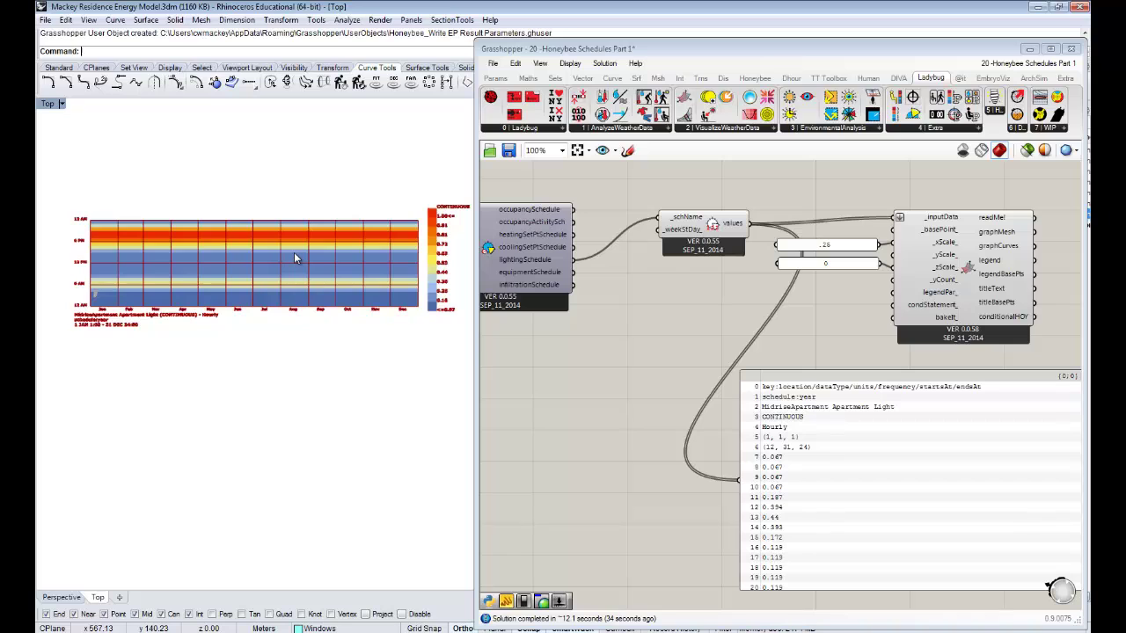
# - Move the schedule converter closer to the component supplying the zone program schedules, and reposition the hourly values panel beneath the chart component
pyautogui.moveTo(723, 222); pyautogui.dragTo(694, 223)
pyautogui.click(692, 302)
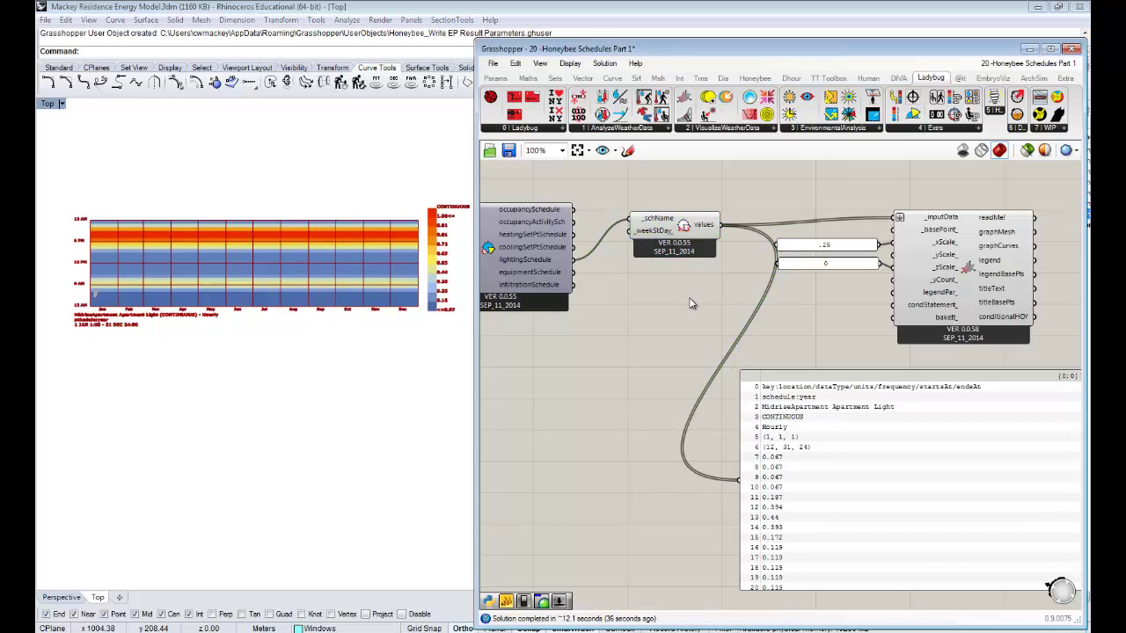
pyautogui.moveTo(719, 329); pyautogui.dragTo(788, 314, button='right')
pyautogui.scroll(-2, 790, 314)
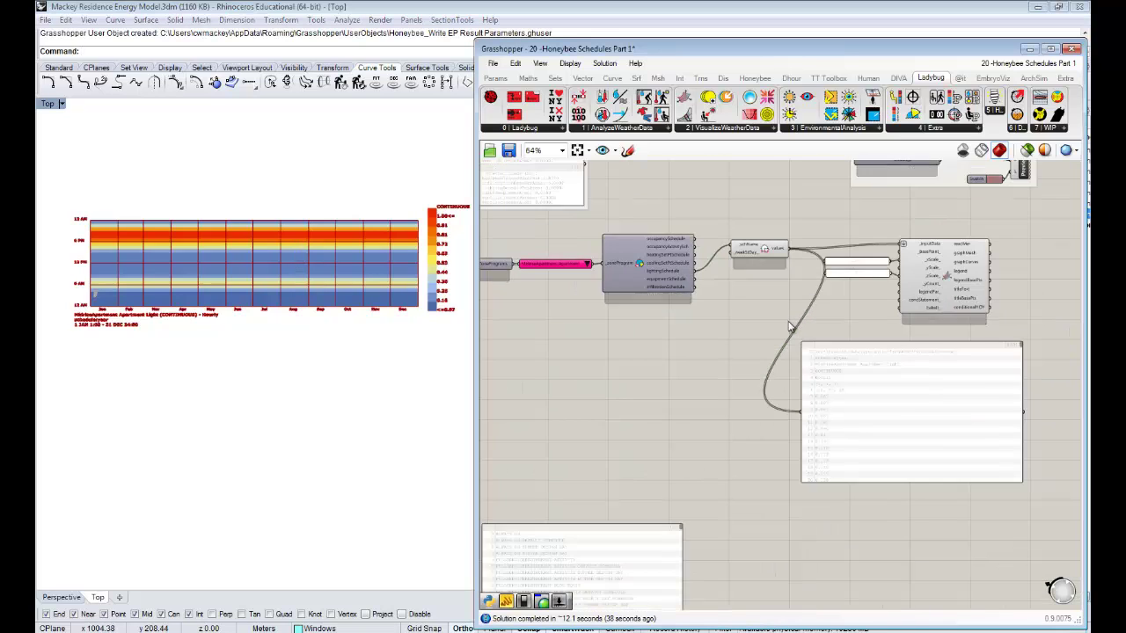
pyautogui.scroll(1, 790, 316)
pyautogui.moveTo(853, 388); pyautogui.dragTo(879, 359)
pyautogui.scroll(-1, 756, 361)
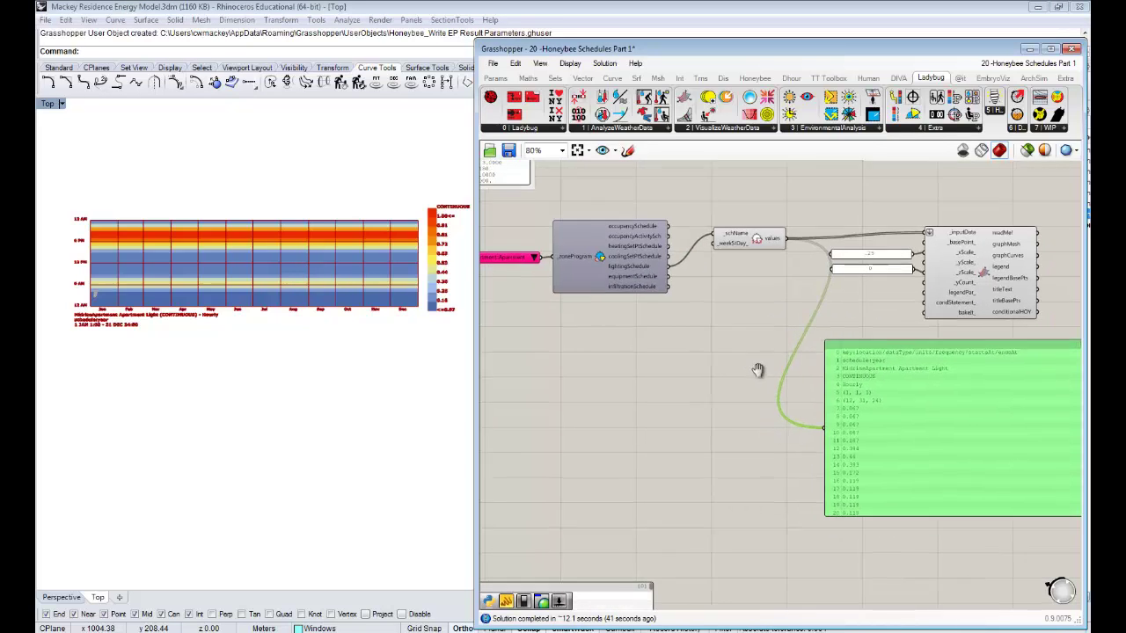
# - Move the chart component and its two scale inputs together closer to the schedule converter
pyautogui.scroll(-1, 749, 337)
pyautogui.moveTo(758, 344); pyautogui.dragTo(736, 368, button='right')
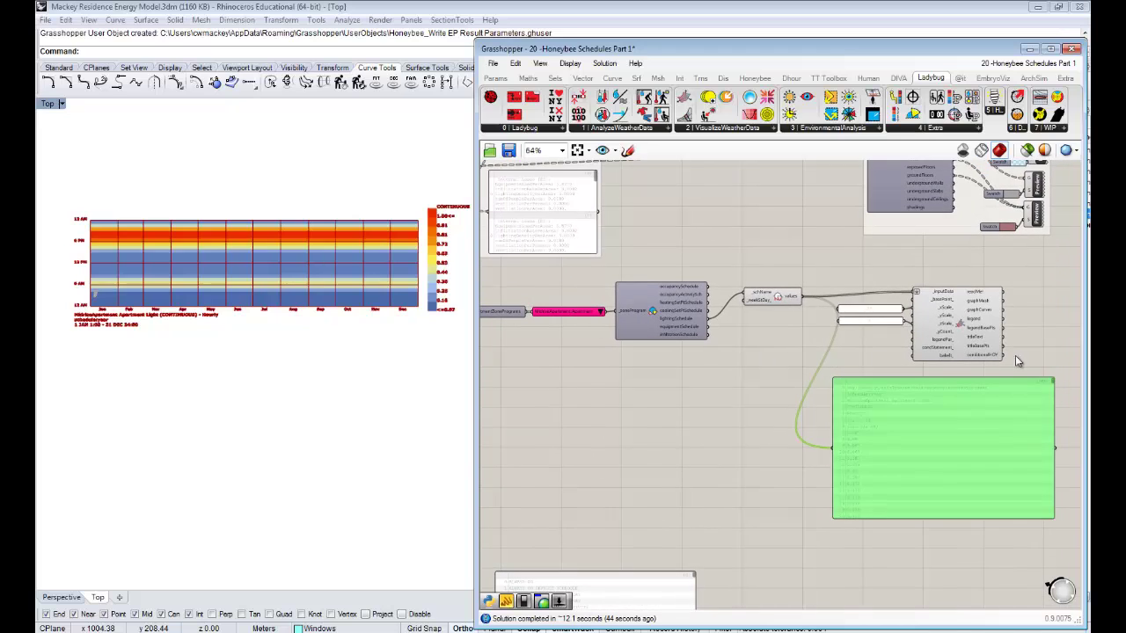
pyautogui.moveTo(1029, 353)
pyautogui.mouseDown()
pyautogui.moveTo(915, 324)
pyautogui.moveTo(876, 287)
pyautogui.mouseUp()
pyautogui.moveTo(962, 312); pyautogui.dragTo(937, 315)
pyautogui.click(782, 351)
# - Place a Honeybee_Set EnergyPlus Zone Schedules component in the free space between the Change Loads and Visualize the Zones groups
pyautogui.moveTo(756, 306); pyautogui.dragTo(828, 350, button='right')
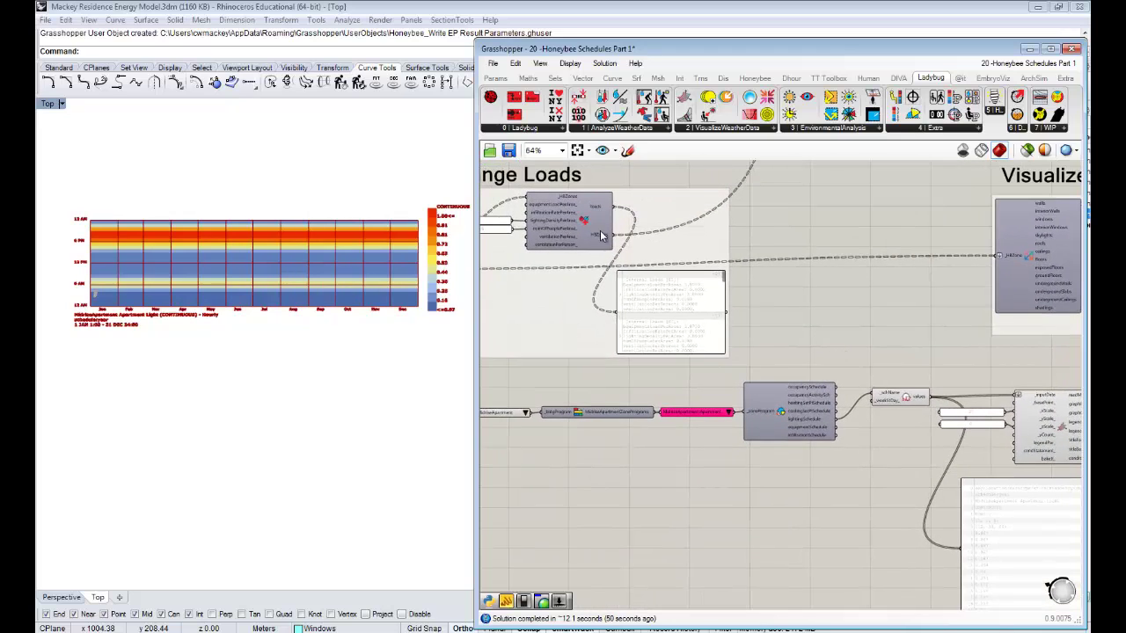
pyautogui.scroll(1, 602, 235)
pyautogui.moveTo(601, 238)
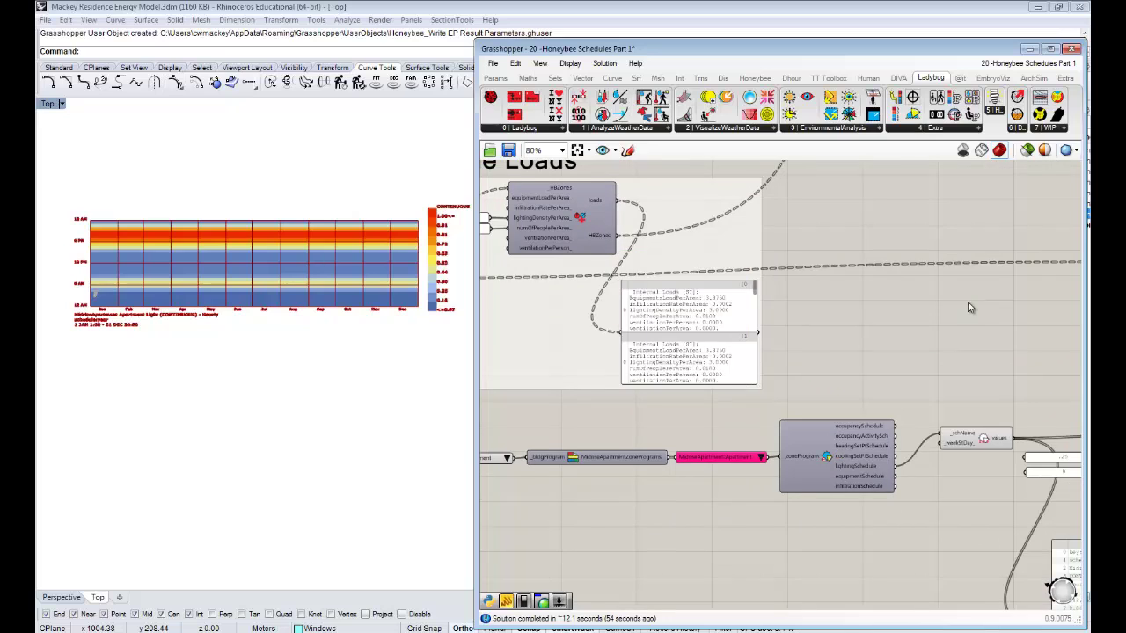
pyautogui.moveTo(928, 312); pyautogui.dragTo(870, 335, button='right')
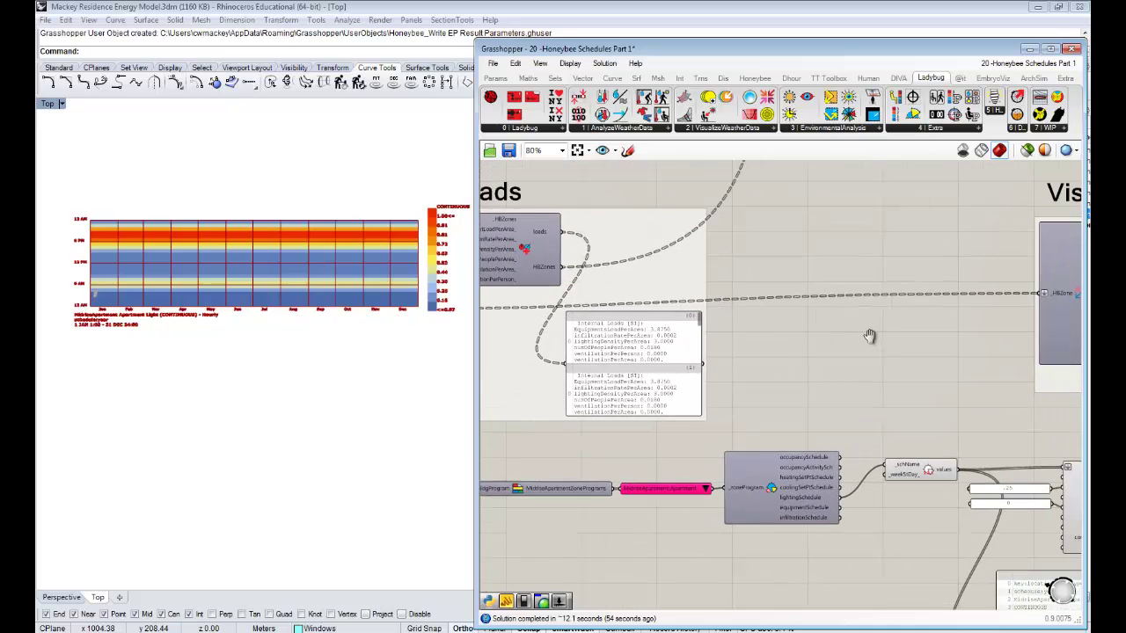
pyautogui.click(757, 78)
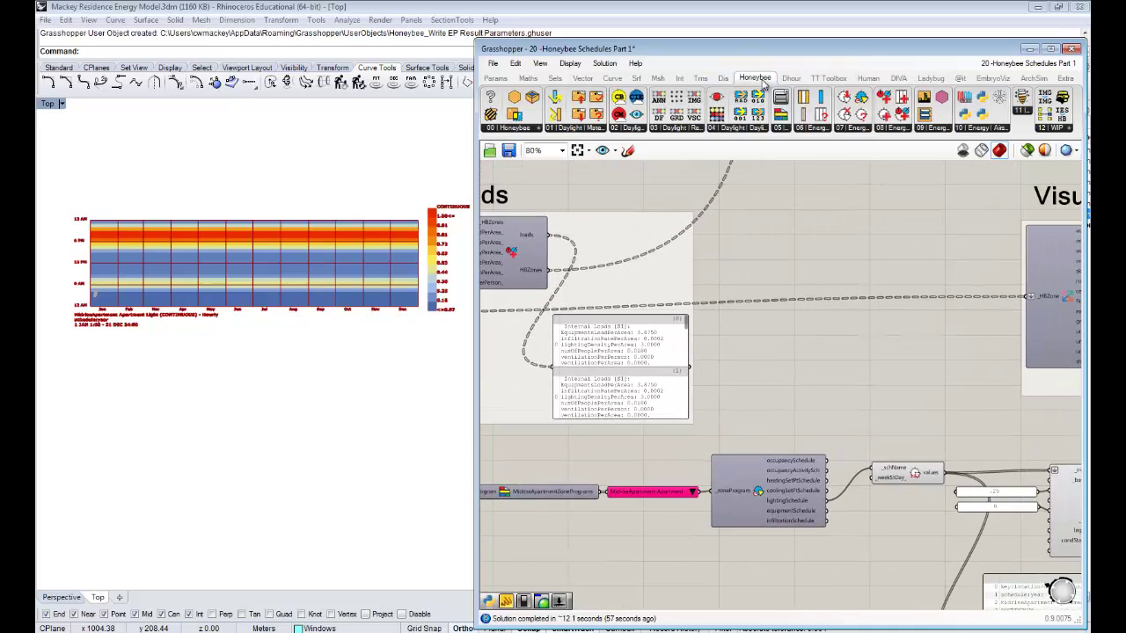
pyautogui.click(899, 131)
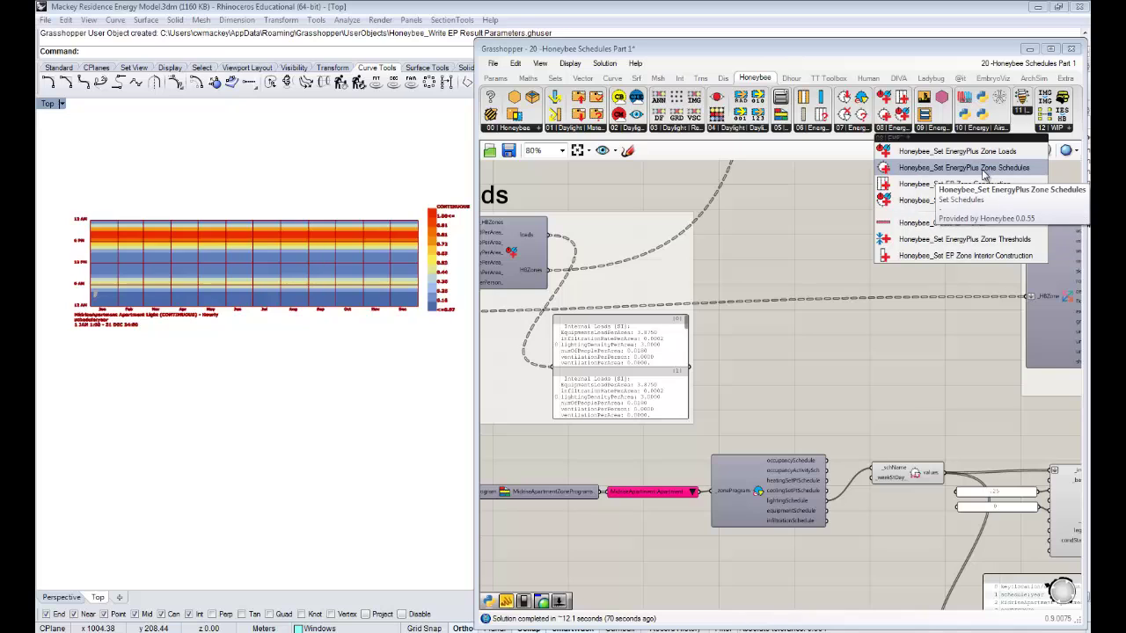
pyautogui.click(984, 174)
pyautogui.click(850, 224)
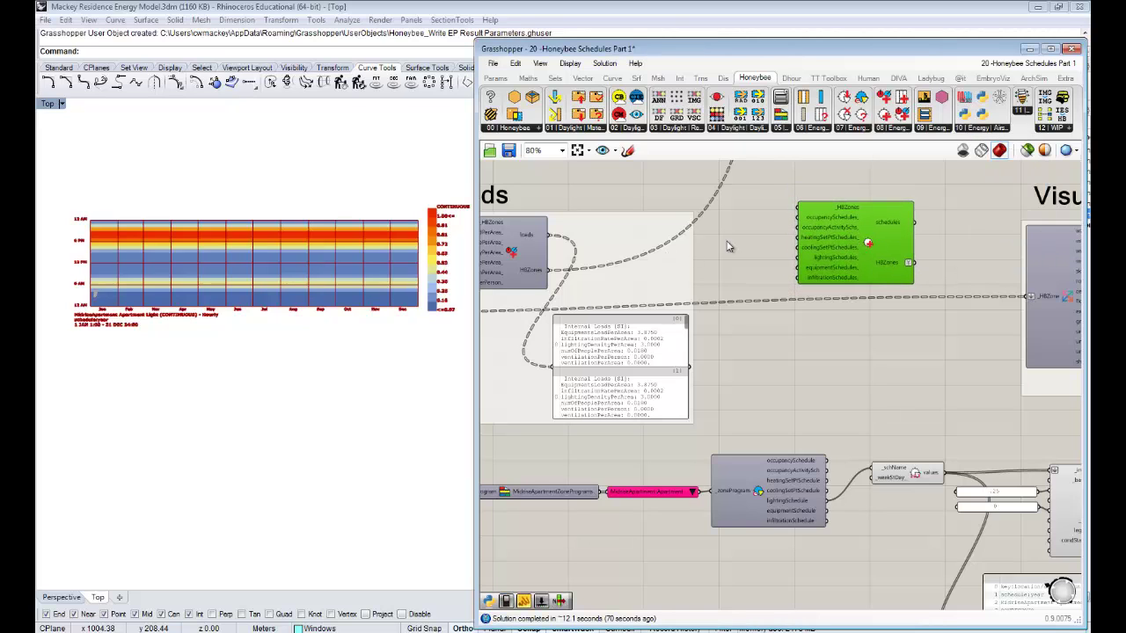
# - Connect the HBZones output of the Change Loads component to the zone schedules component's _HBZones input, and move that component nearer the group
pyautogui.moveTo(530, 253); pyautogui.dragTo(661, 269, button='right')
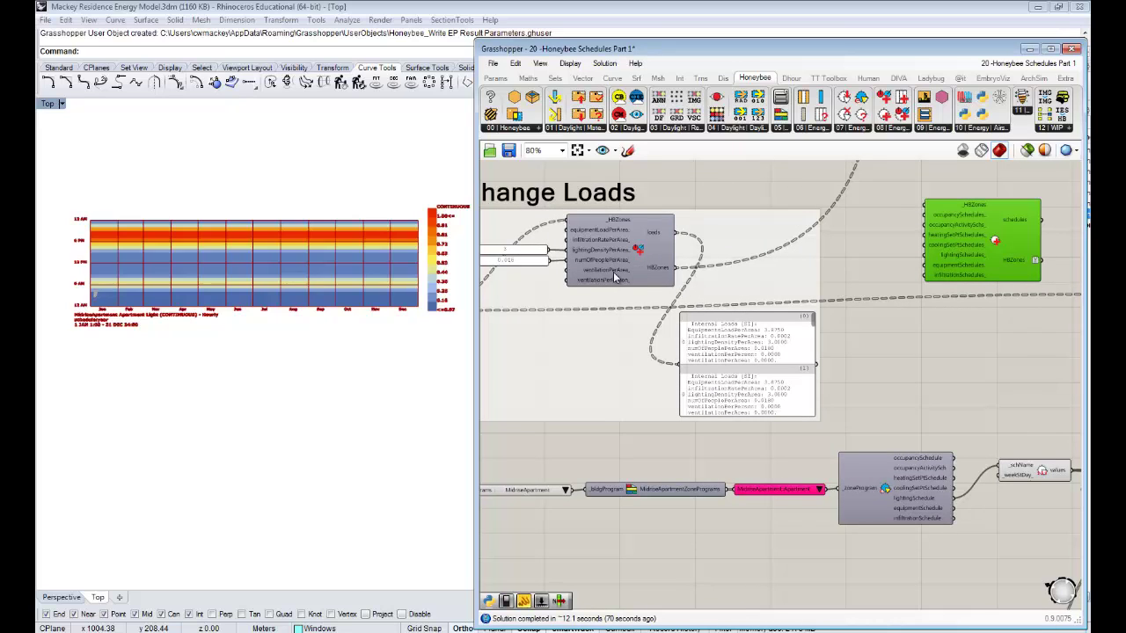
pyautogui.moveTo(691, 303); pyautogui.dragTo(663, 307, button='right')
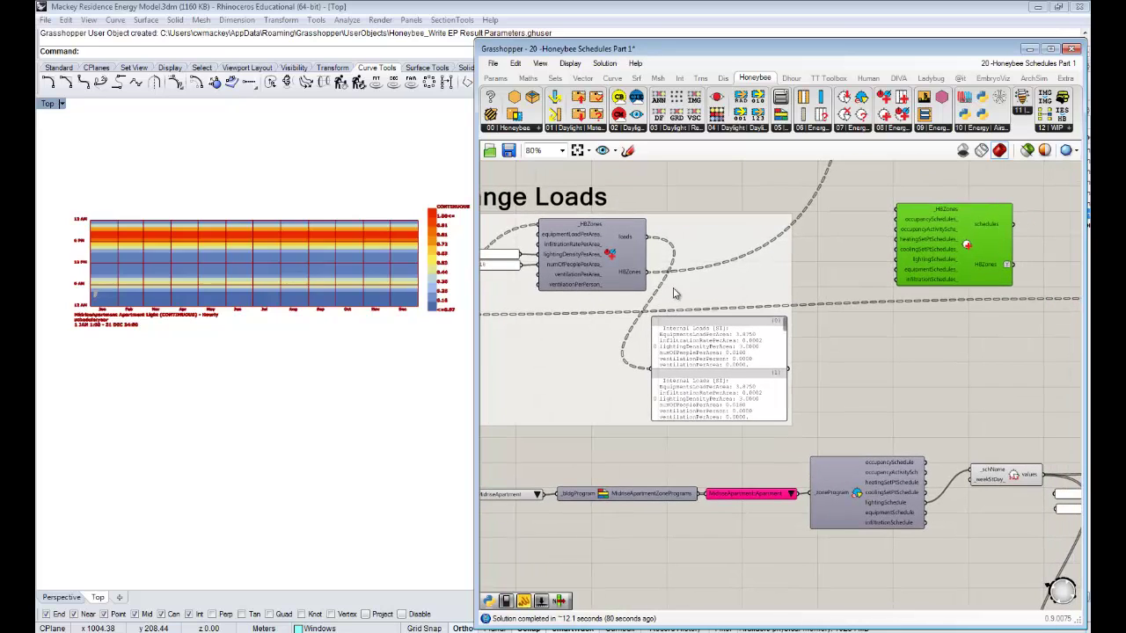
pyautogui.click(860, 290)
pyautogui.moveTo(647, 272); pyautogui.dragTo(895, 233)
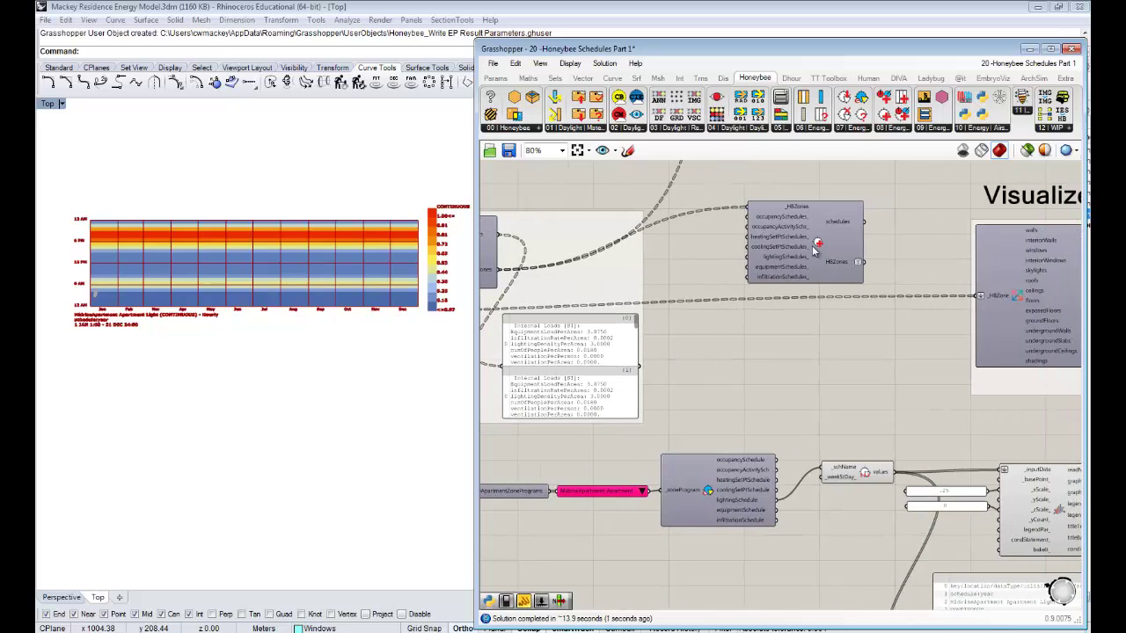
pyautogui.moveTo(812, 249); pyautogui.dragTo(759, 250)
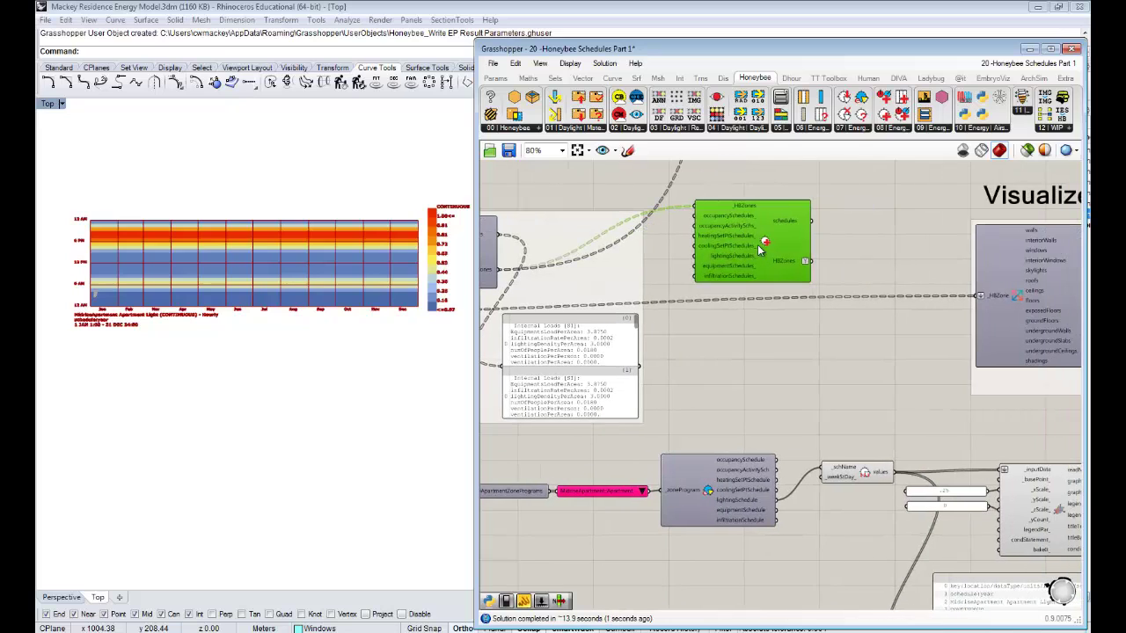
# - Add a panel fed by the schedules output of the zone schedules component and enlarge it
pyautogui.doubleClick(861, 210)
pyautogui.write('plane')
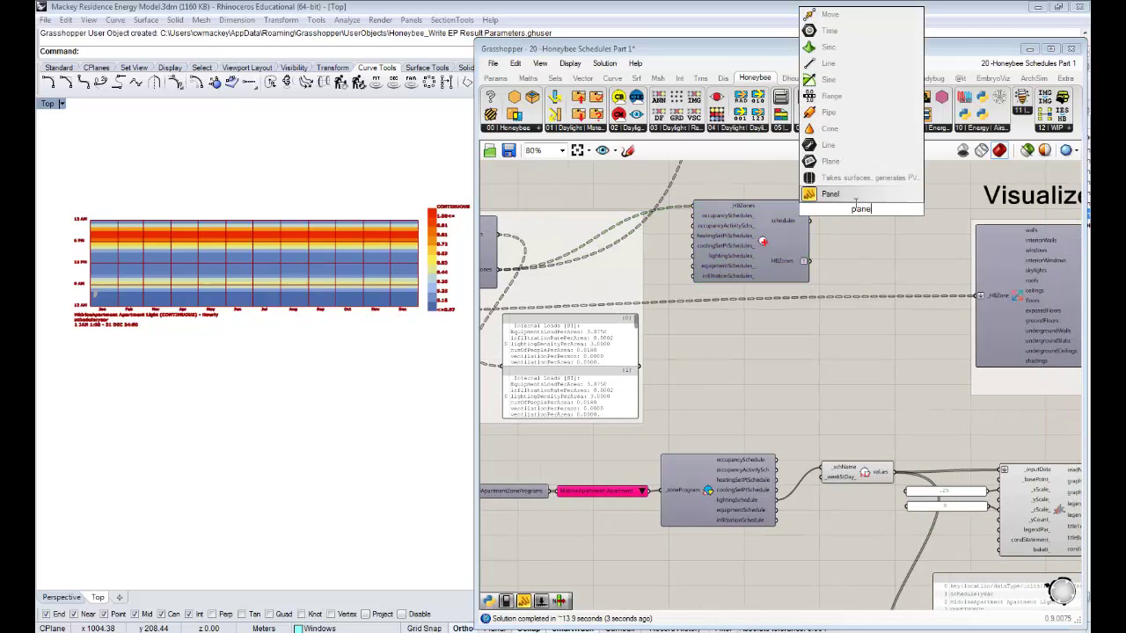
pyautogui.press('Return')
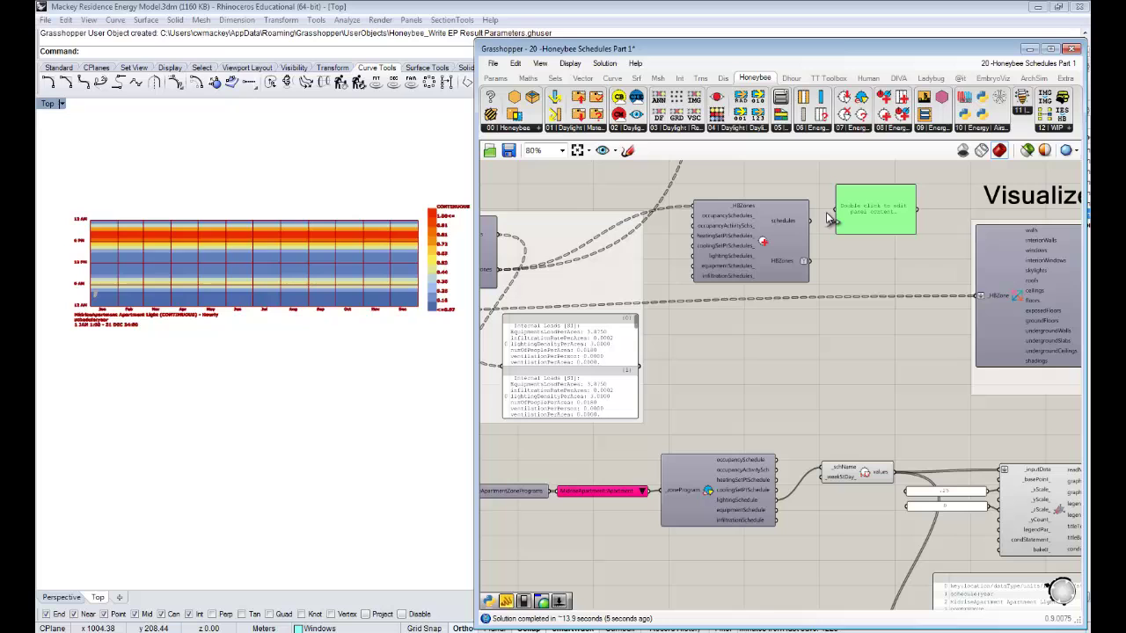
pyautogui.moveTo(809, 221); pyautogui.dragTo(835, 209)
pyautogui.moveTo(919, 234); pyautogui.dragTo(1062, 293)
# - Move the whole Visualize the Zones group away from the enlarged schedules panel so they no longer overlap
pyautogui.moveTo(1010, 276); pyautogui.dragTo(780, 275, button='right')
pyautogui.scroll(-1, 781, 274)
pyautogui.moveTo(997, 406); pyautogui.dragTo(825, 190)
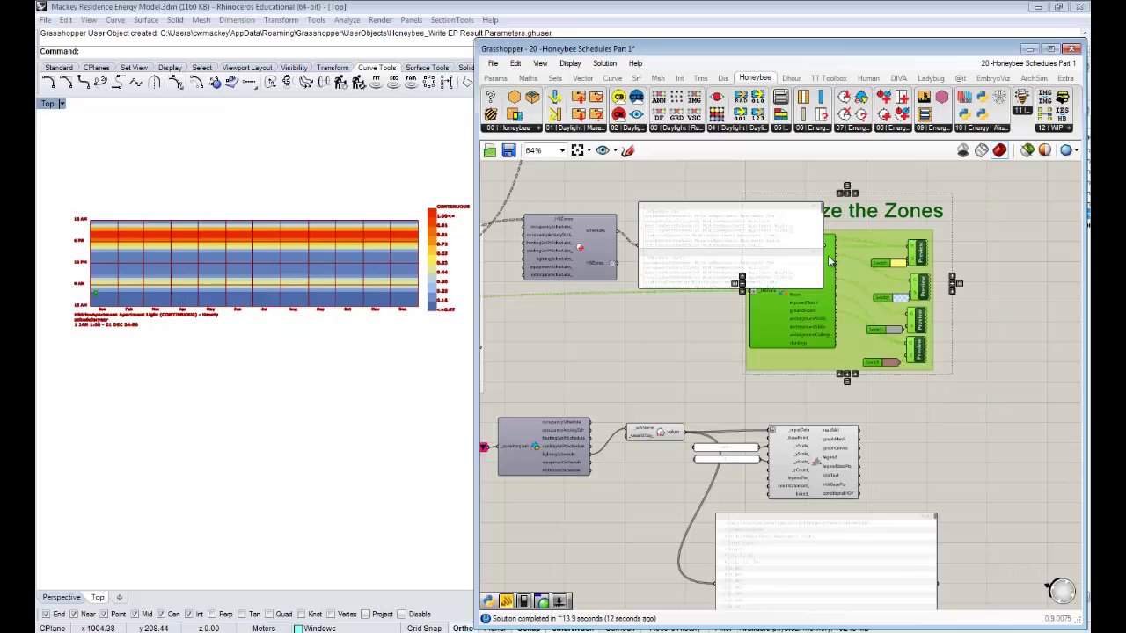
pyautogui.moveTo(832, 261); pyautogui.dragTo(1009, 261)
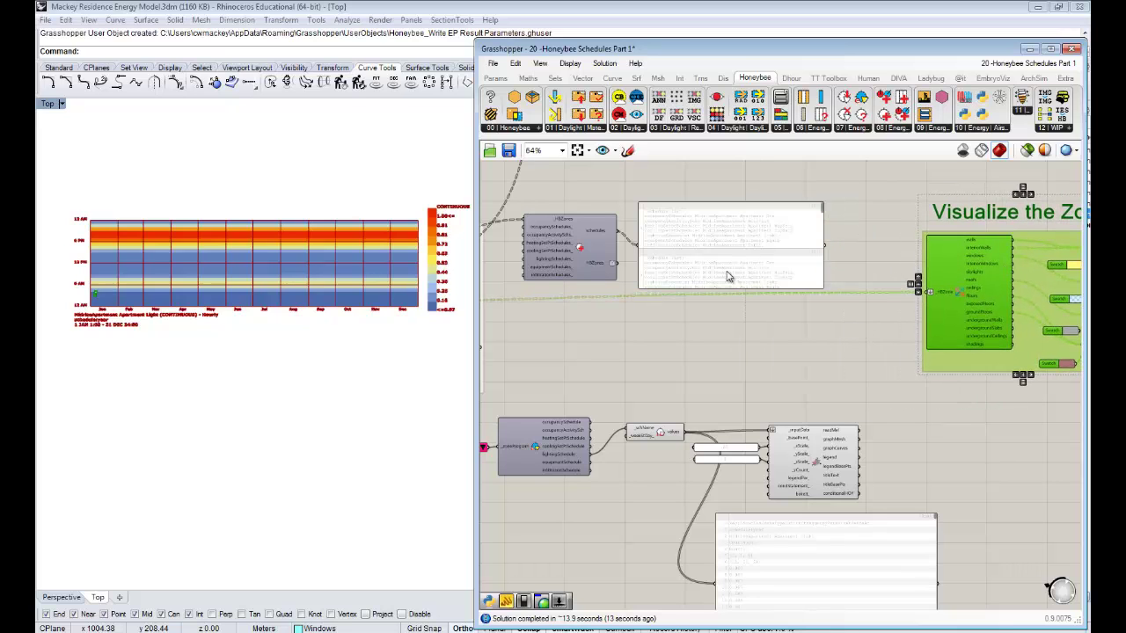
pyautogui.click(707, 325)
# - Examine the schedules listed per zone in the new panel and the HBZones output of the zone schedules component
pyautogui.scroll(3, 665, 264)
pyautogui.click(692, 223)
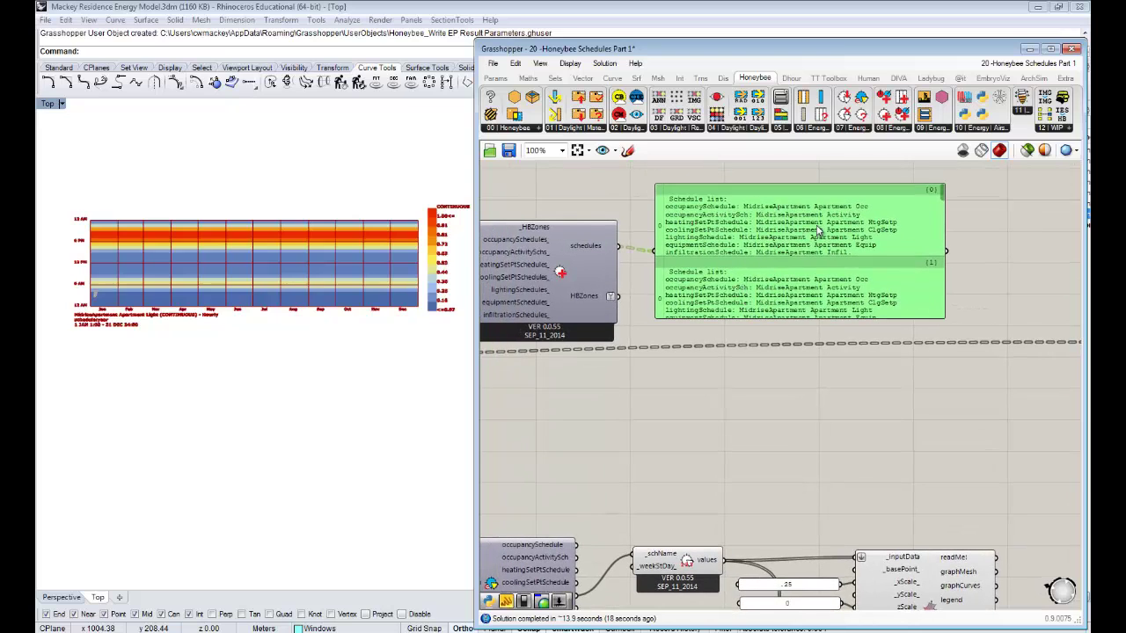
pyautogui.scroll(-3, 842, 294)
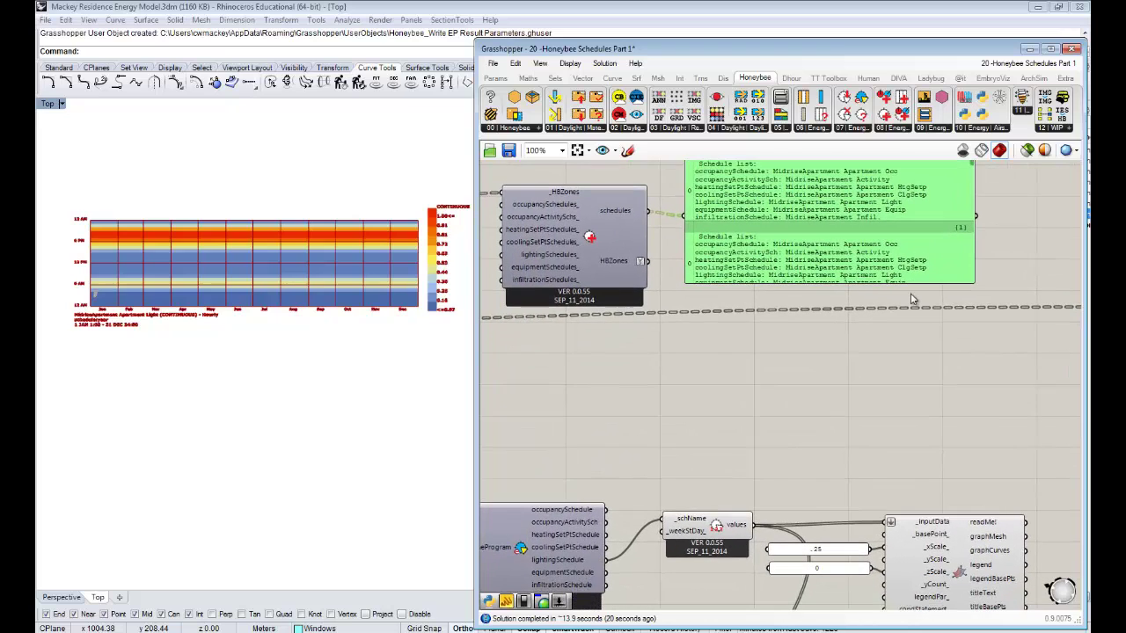
pyautogui.moveTo(777, 437); pyautogui.dragTo(780, 424, button='right')
pyautogui.scroll(1, 653, 457)
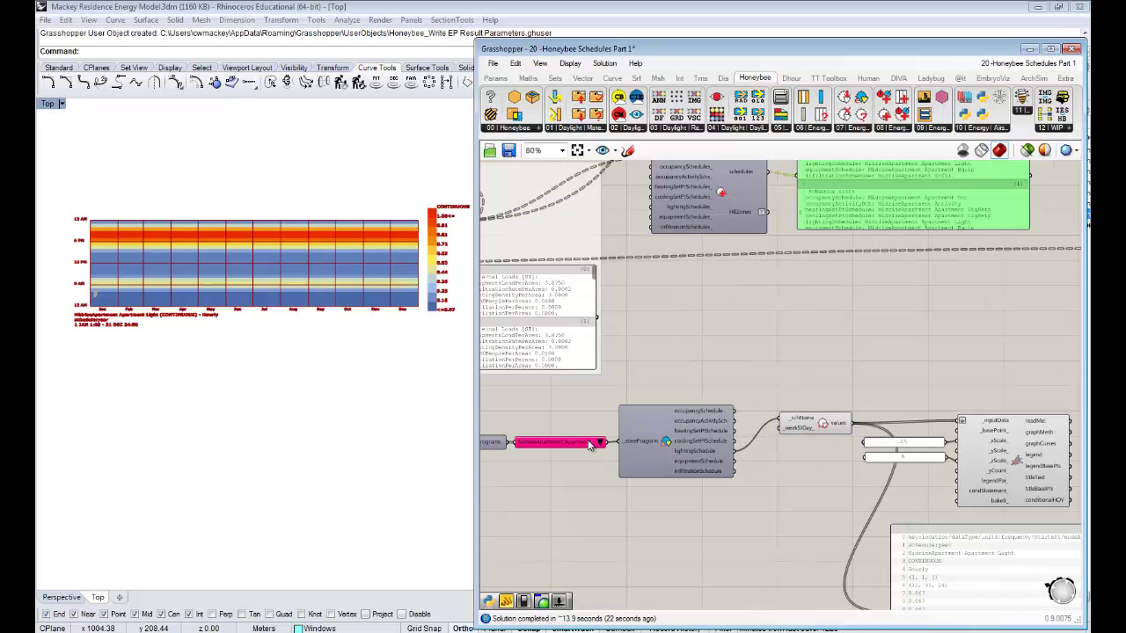
pyautogui.scroll(1, 722, 448)
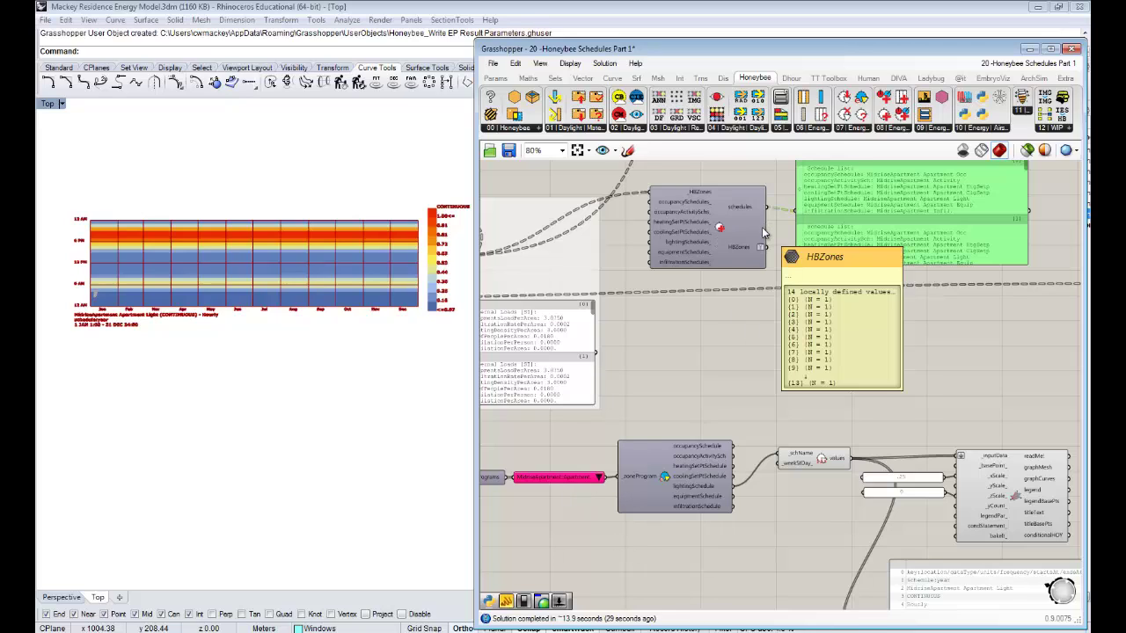
pyautogui.click(836, 332)
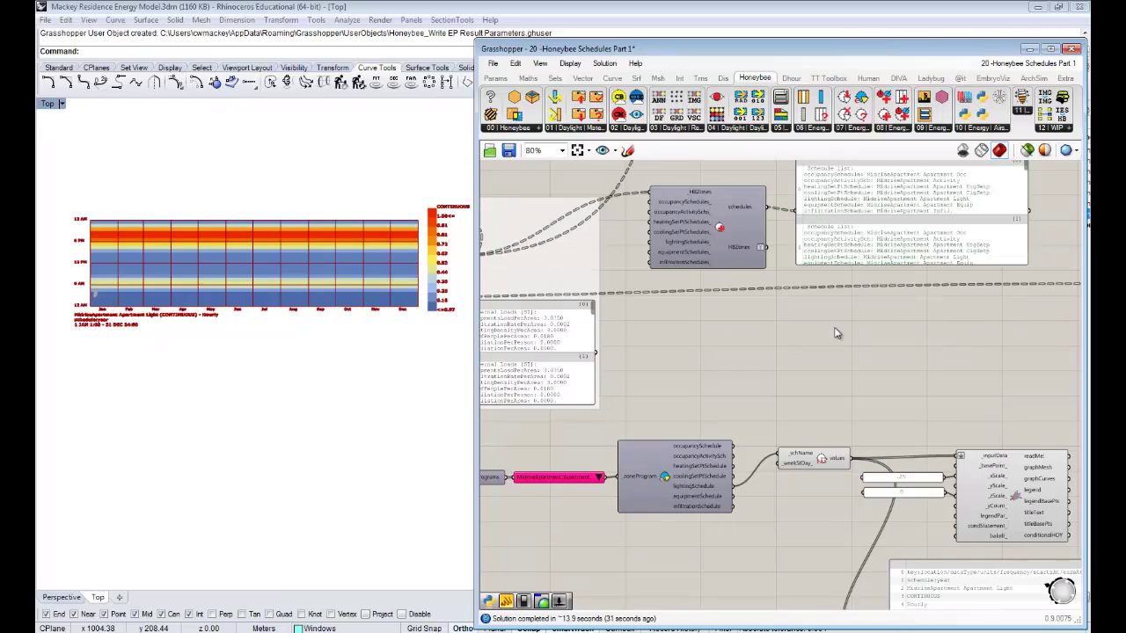
# - Move the separate component and its connected panel up, directly beneath the zone program schedule chain
pyautogui.scroll(-2, 830, 348)
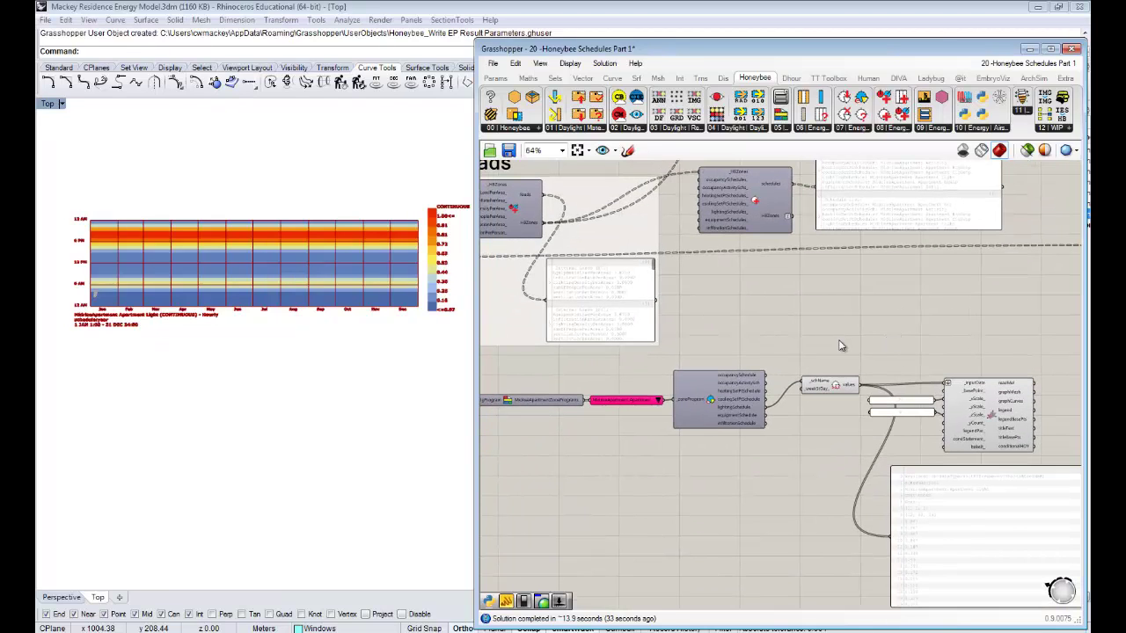
pyautogui.scroll(-2, 818, 345)
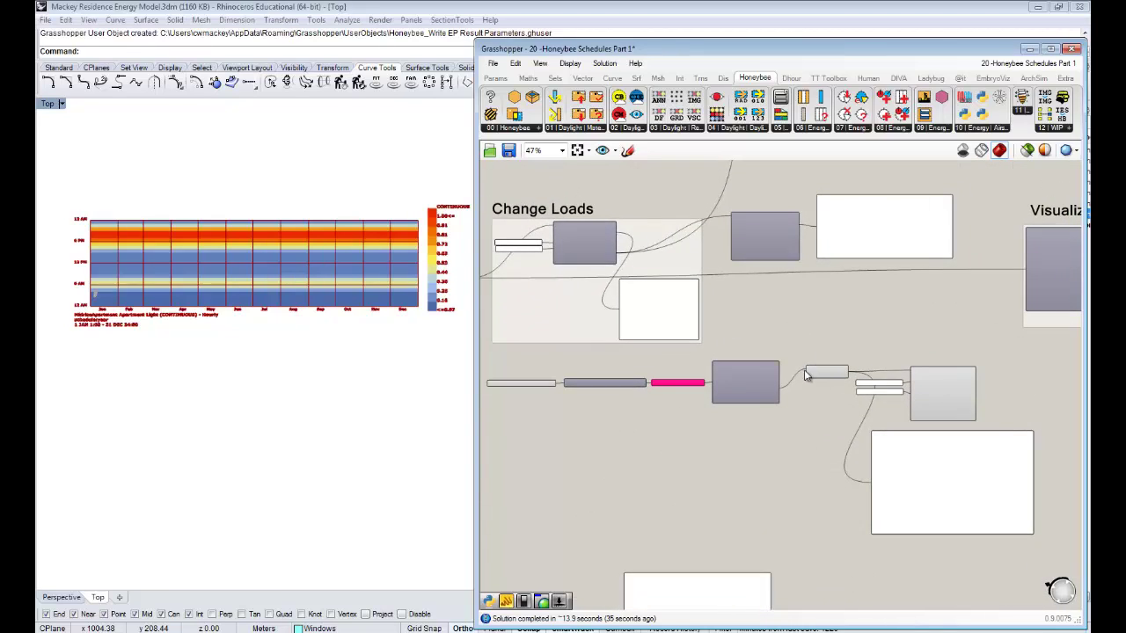
pyautogui.moveTo(833, 328); pyautogui.dragTo(841, 328, button='right')
pyautogui.moveTo(866, 607); pyautogui.dragTo(582, 526)
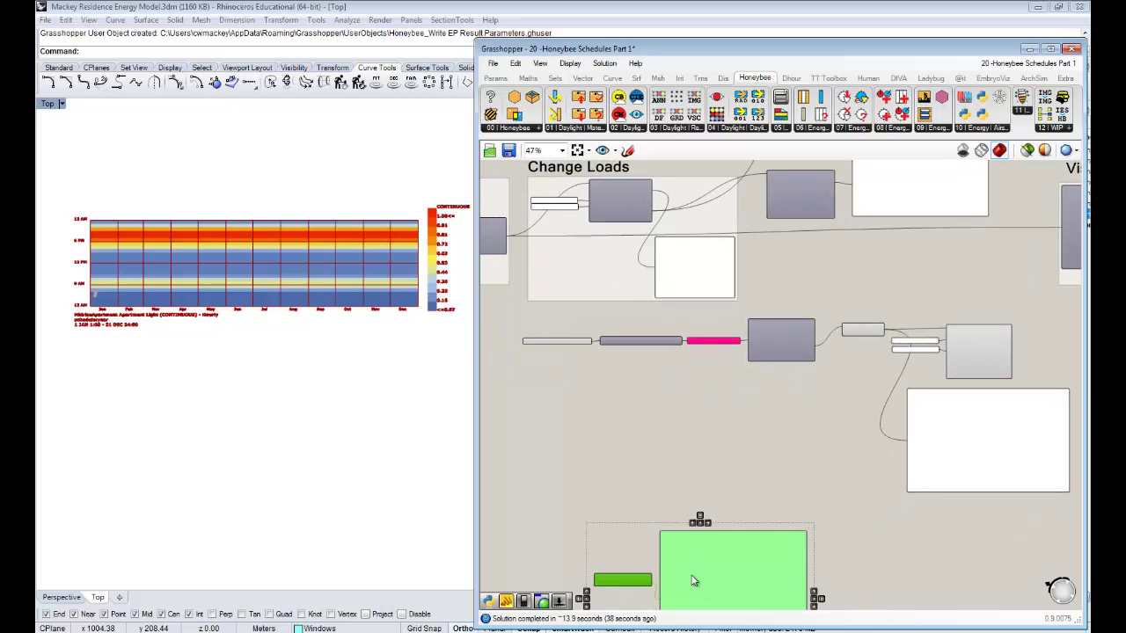
pyautogui.moveTo(697, 576); pyautogui.dragTo(698, 467)
pyautogui.click(822, 457)
pyautogui.moveTo(819, 410); pyautogui.dragTo(811, 431, button='right')
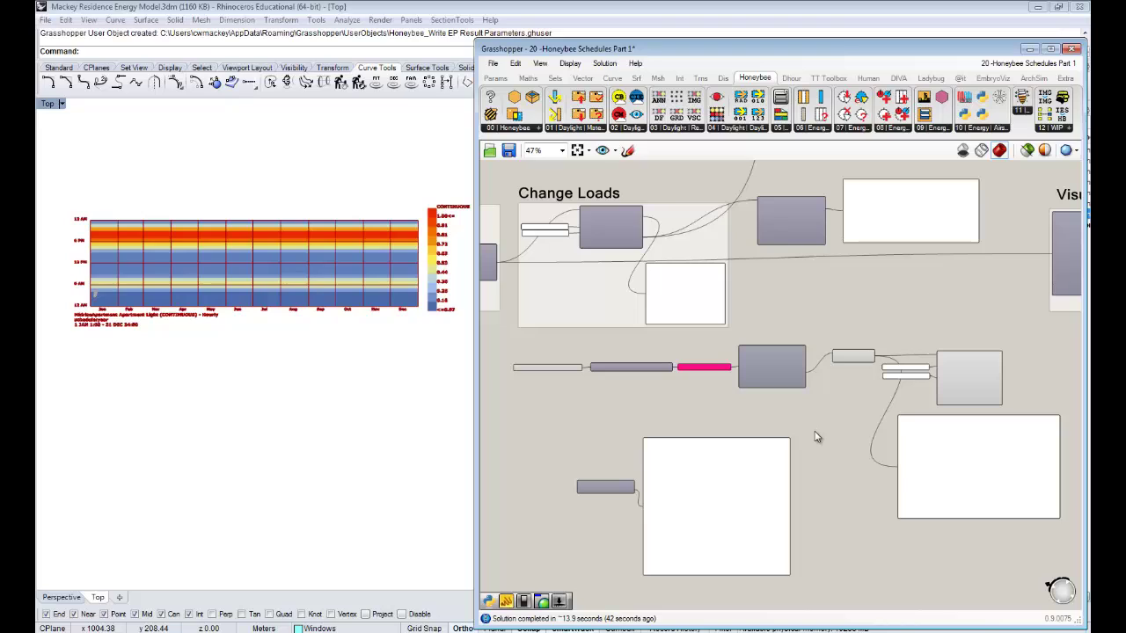